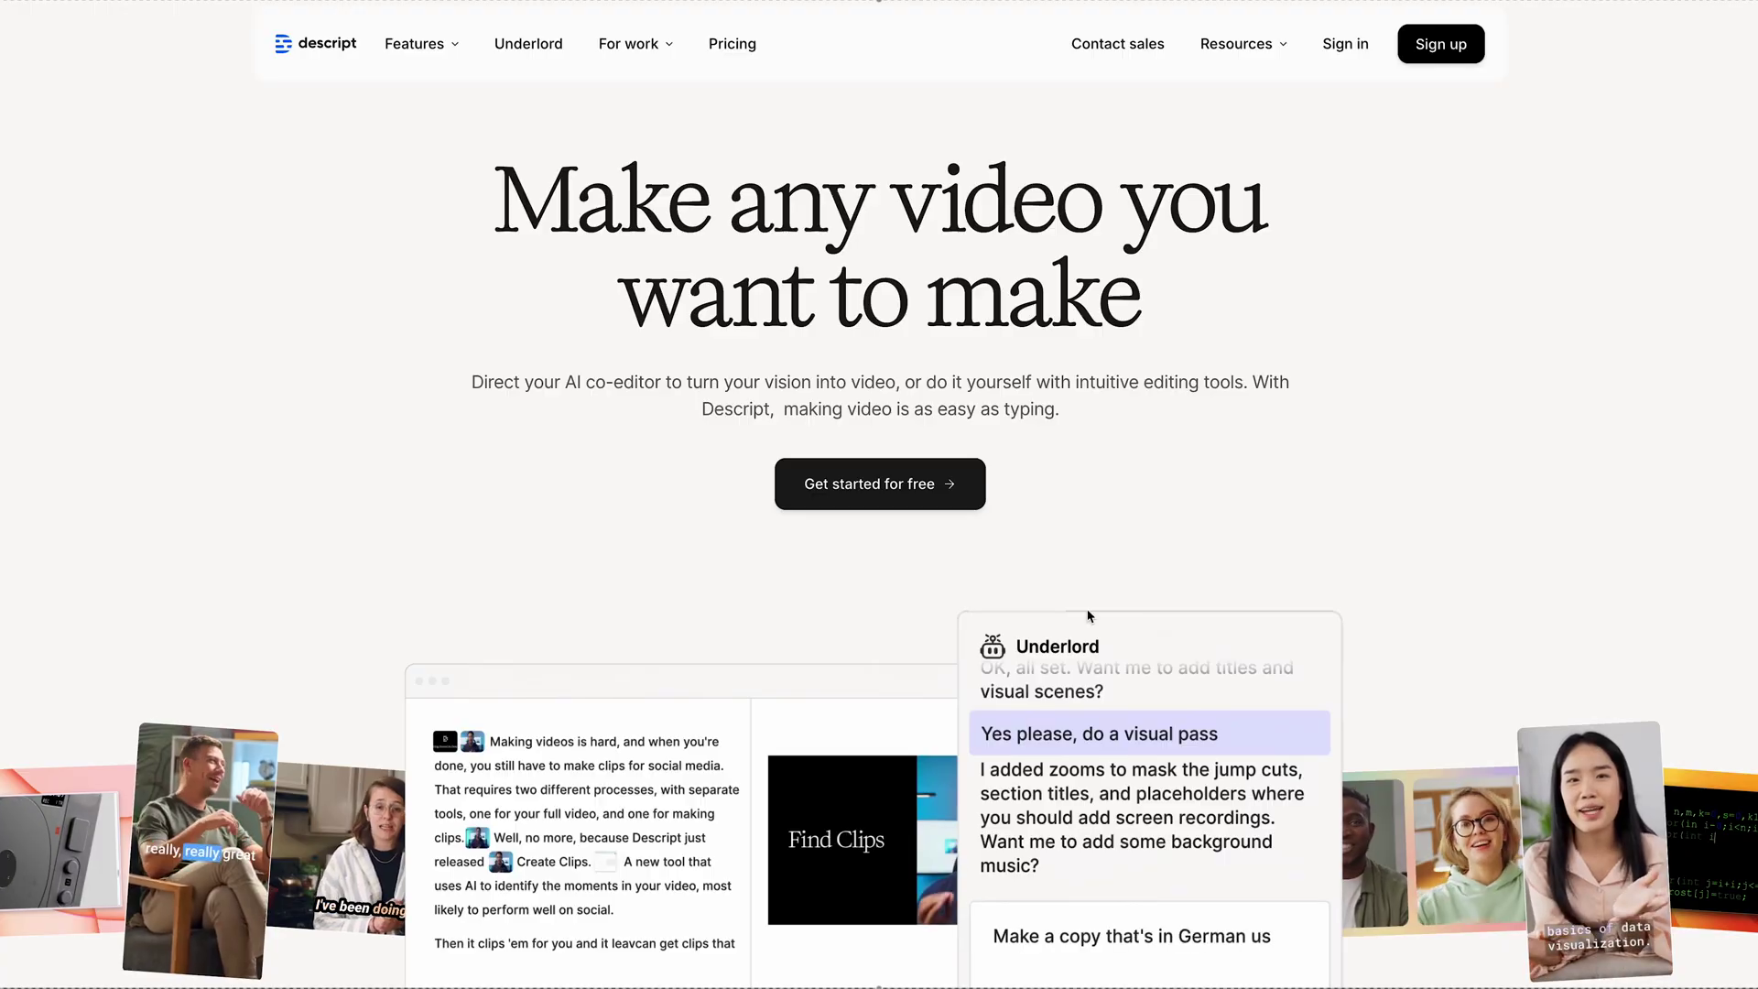
# Look through Descript's website sections on AI avatars, the script-based editing suite, audio correction and voice cloning
pyautogui.scroll(-3, 1255, 274)
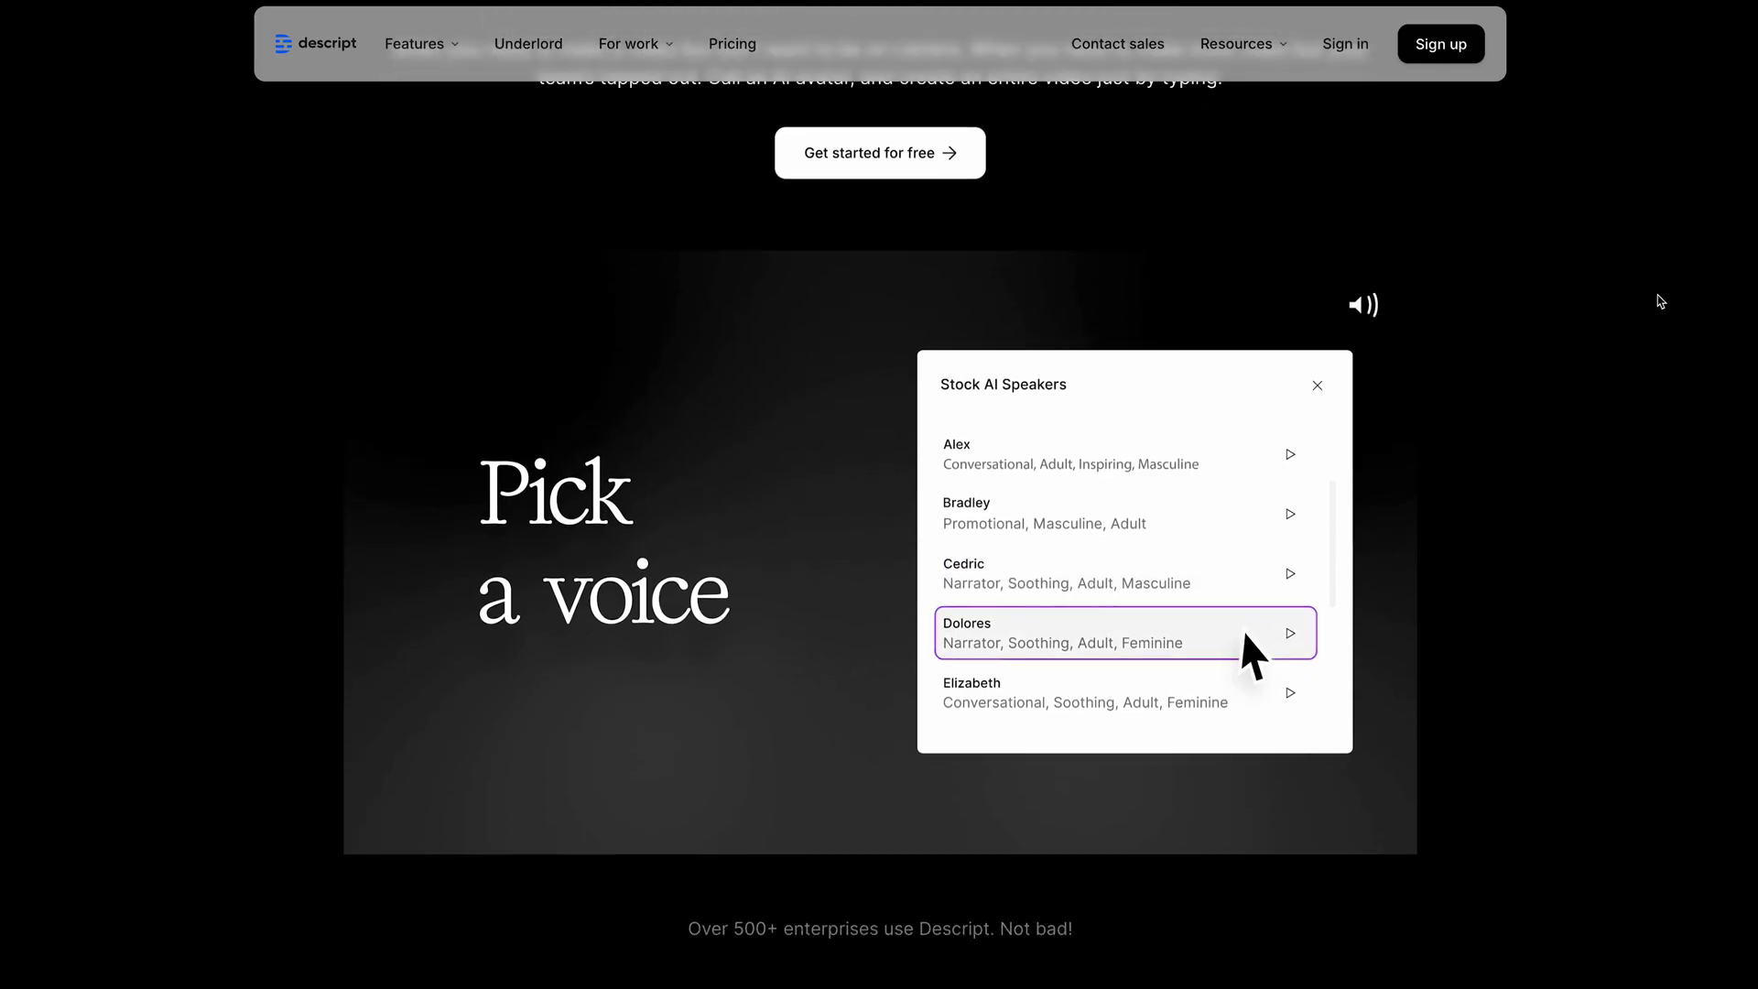
pyautogui.scroll(-3, 1660, 302)
pyautogui.scroll(-7, 1660, 301)
pyautogui.scroll(-6, 1660, 301)
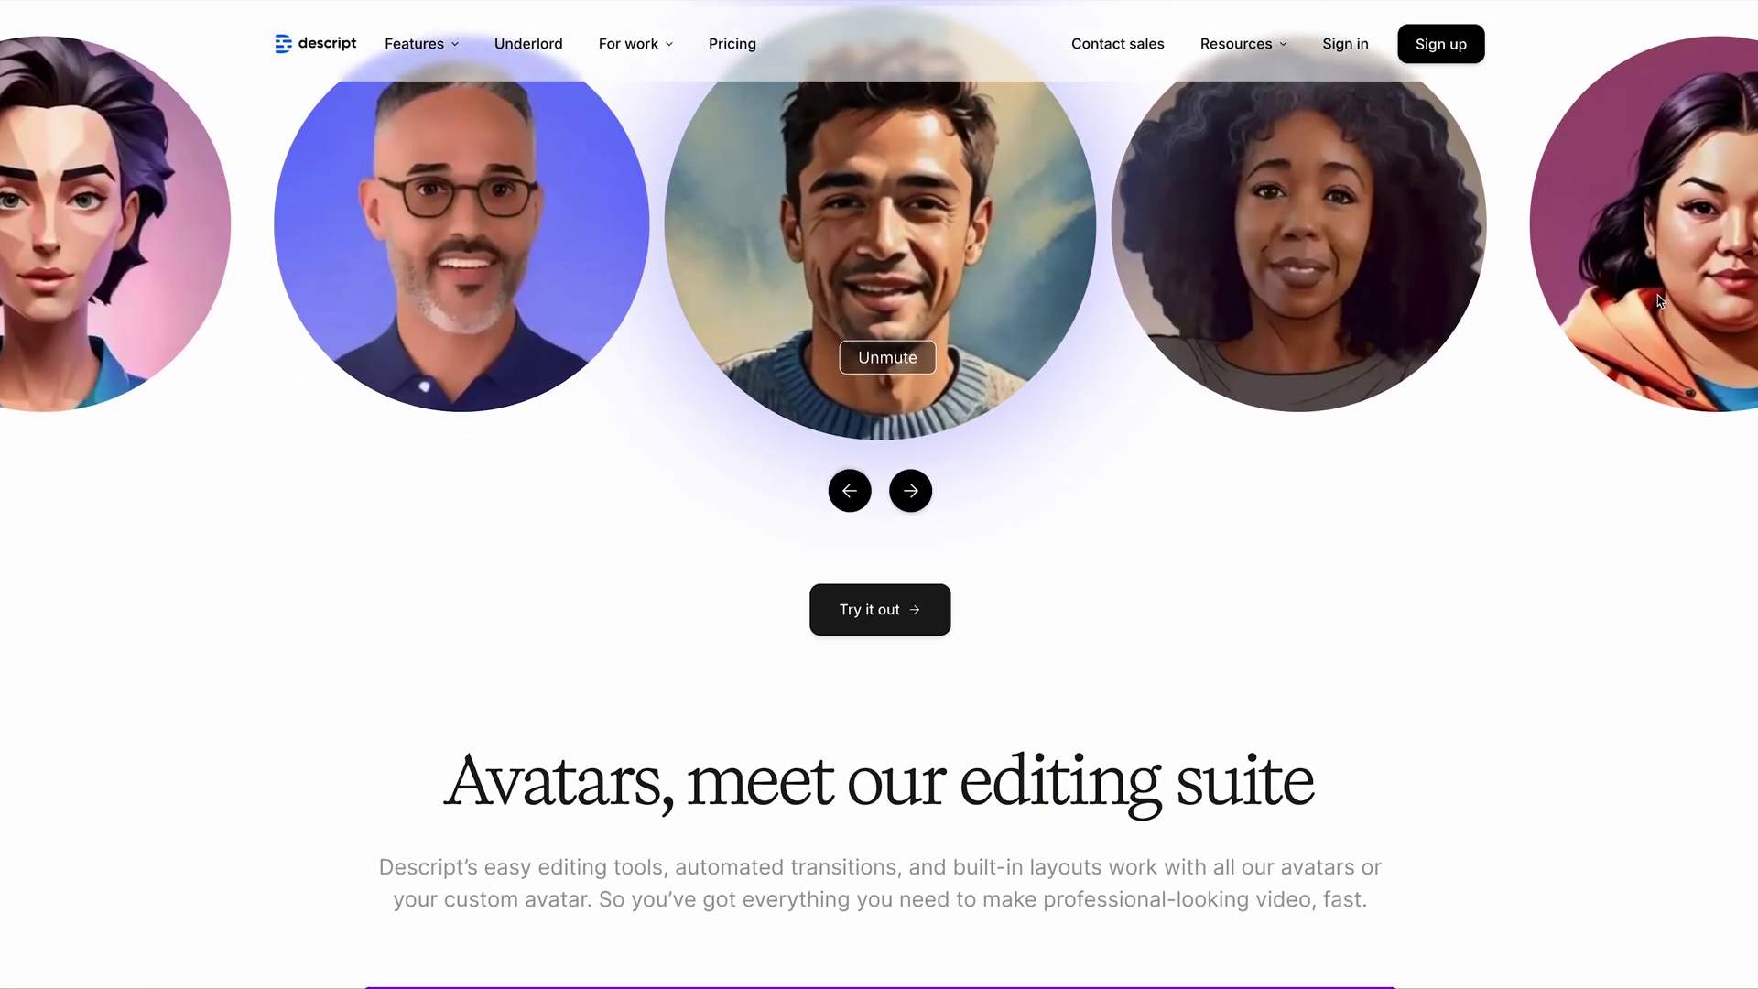
pyautogui.scroll(-7, 1660, 302)
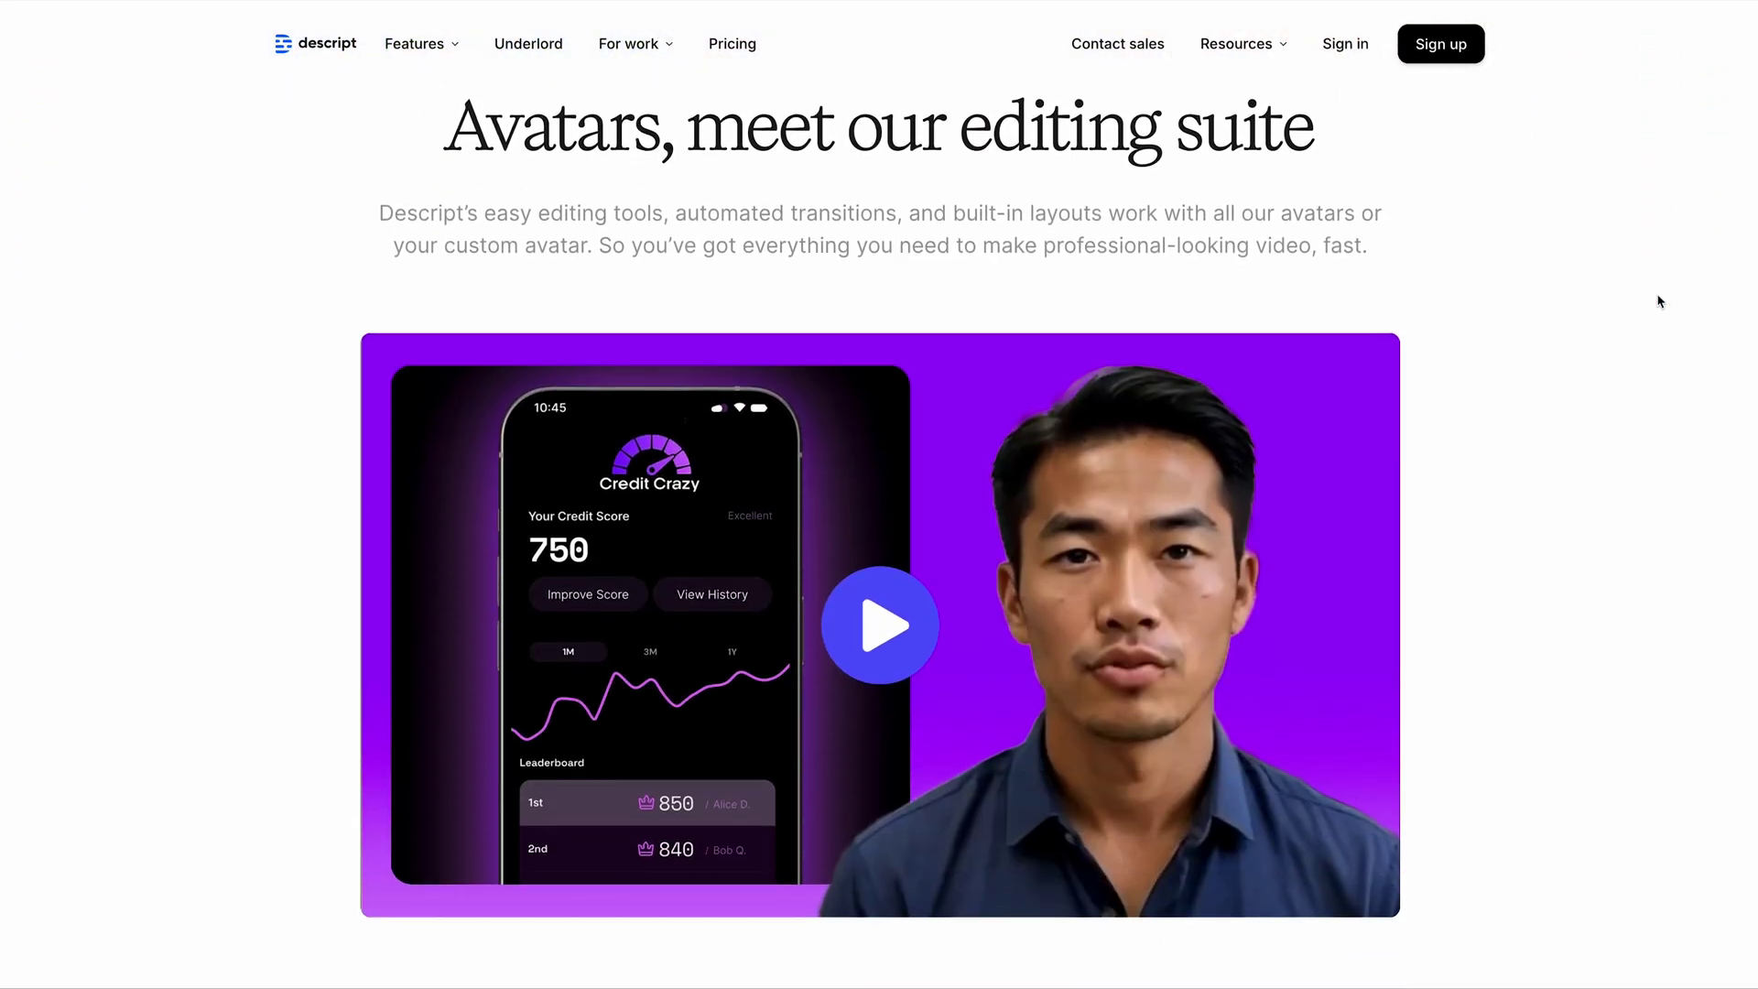
pyautogui.scroll(-8, 1660, 301)
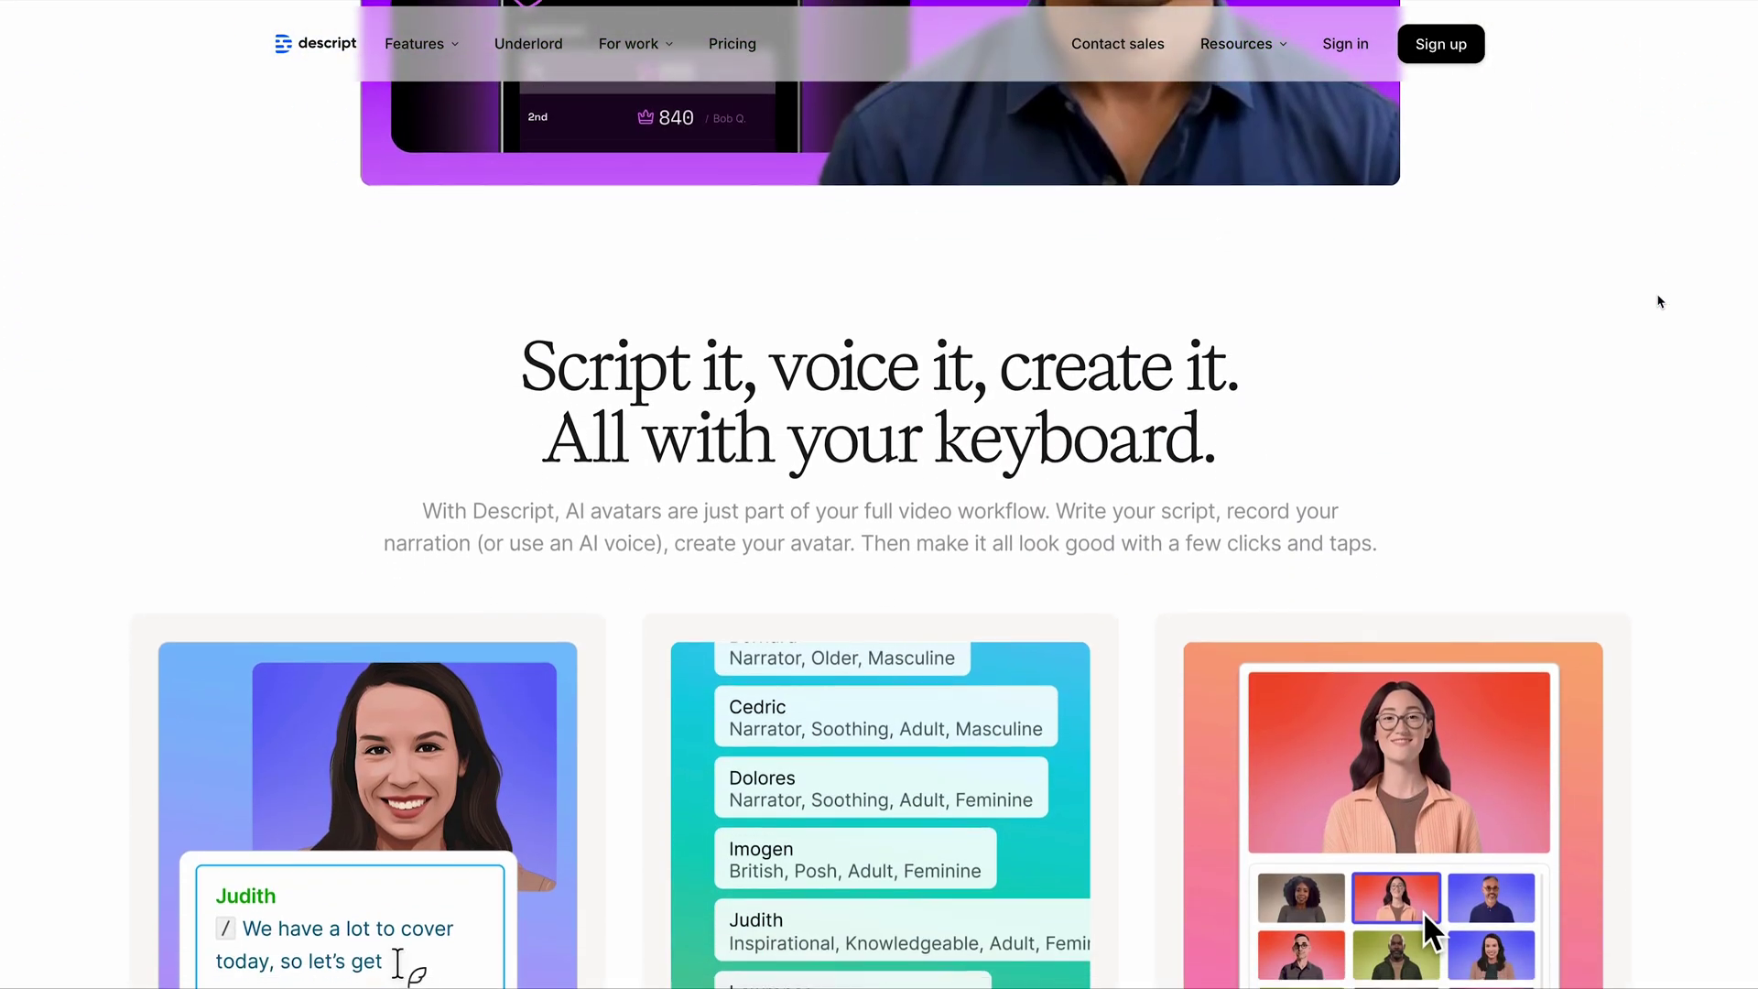
pyautogui.scroll(-3, 1660, 301)
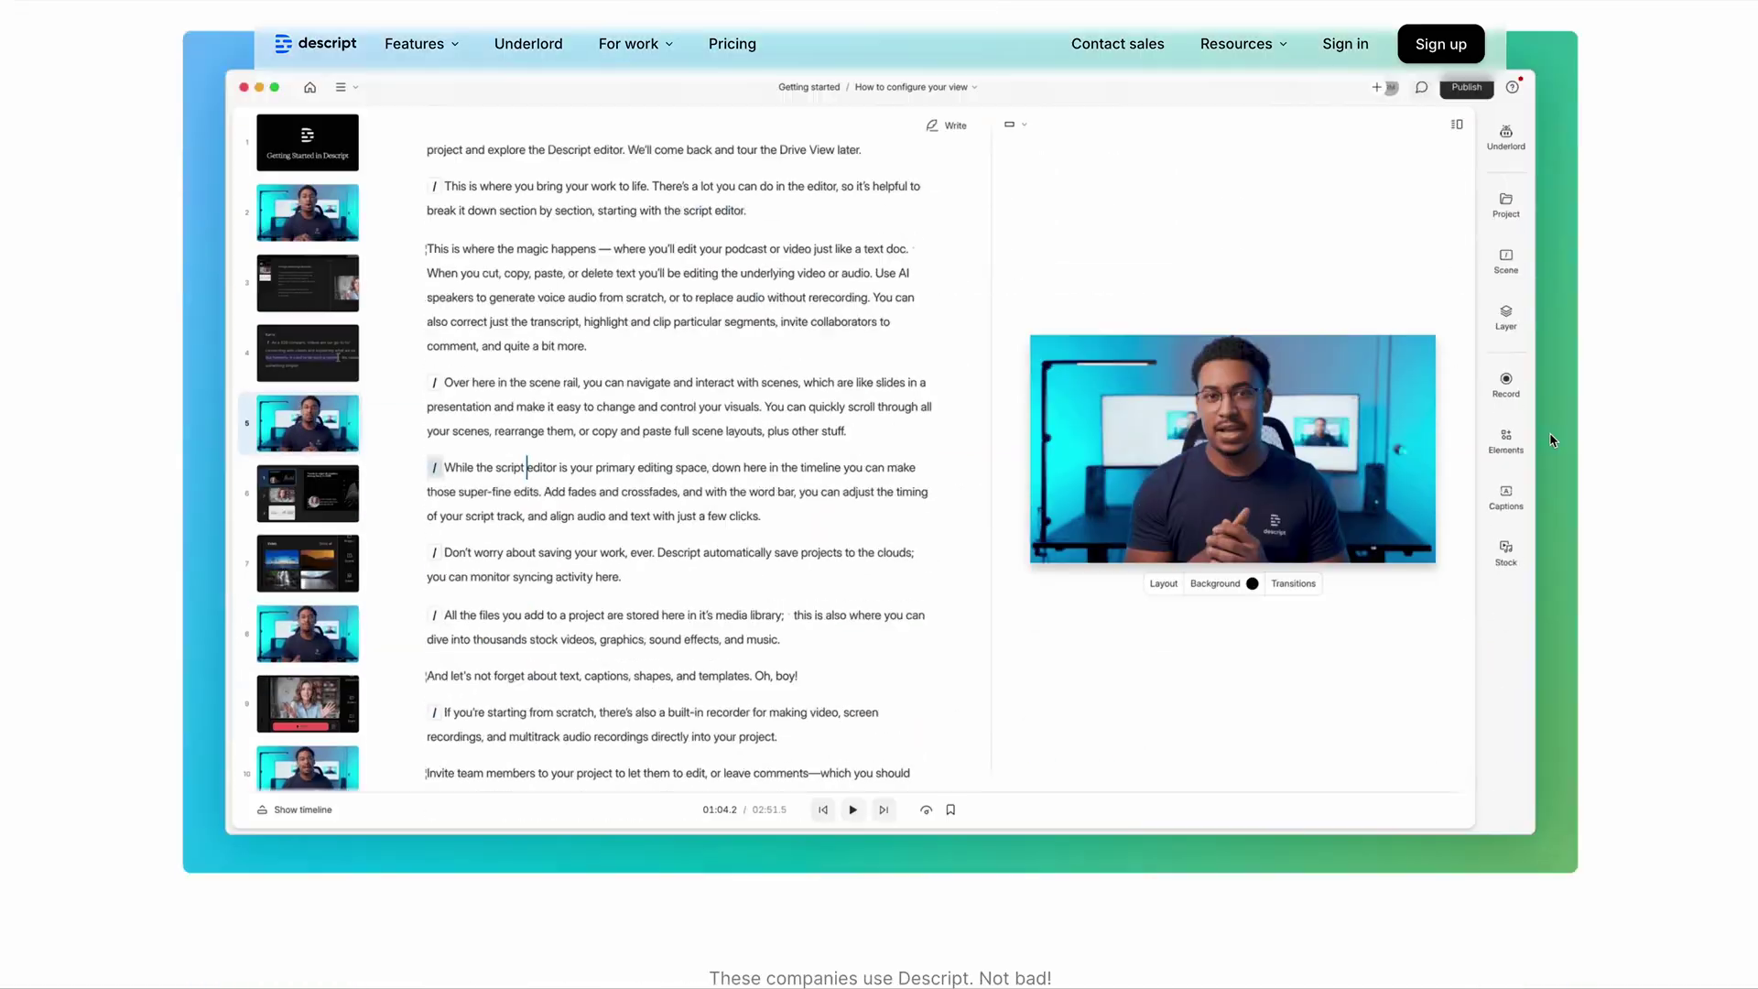
pyautogui.scroll(-15, 1549, 432)
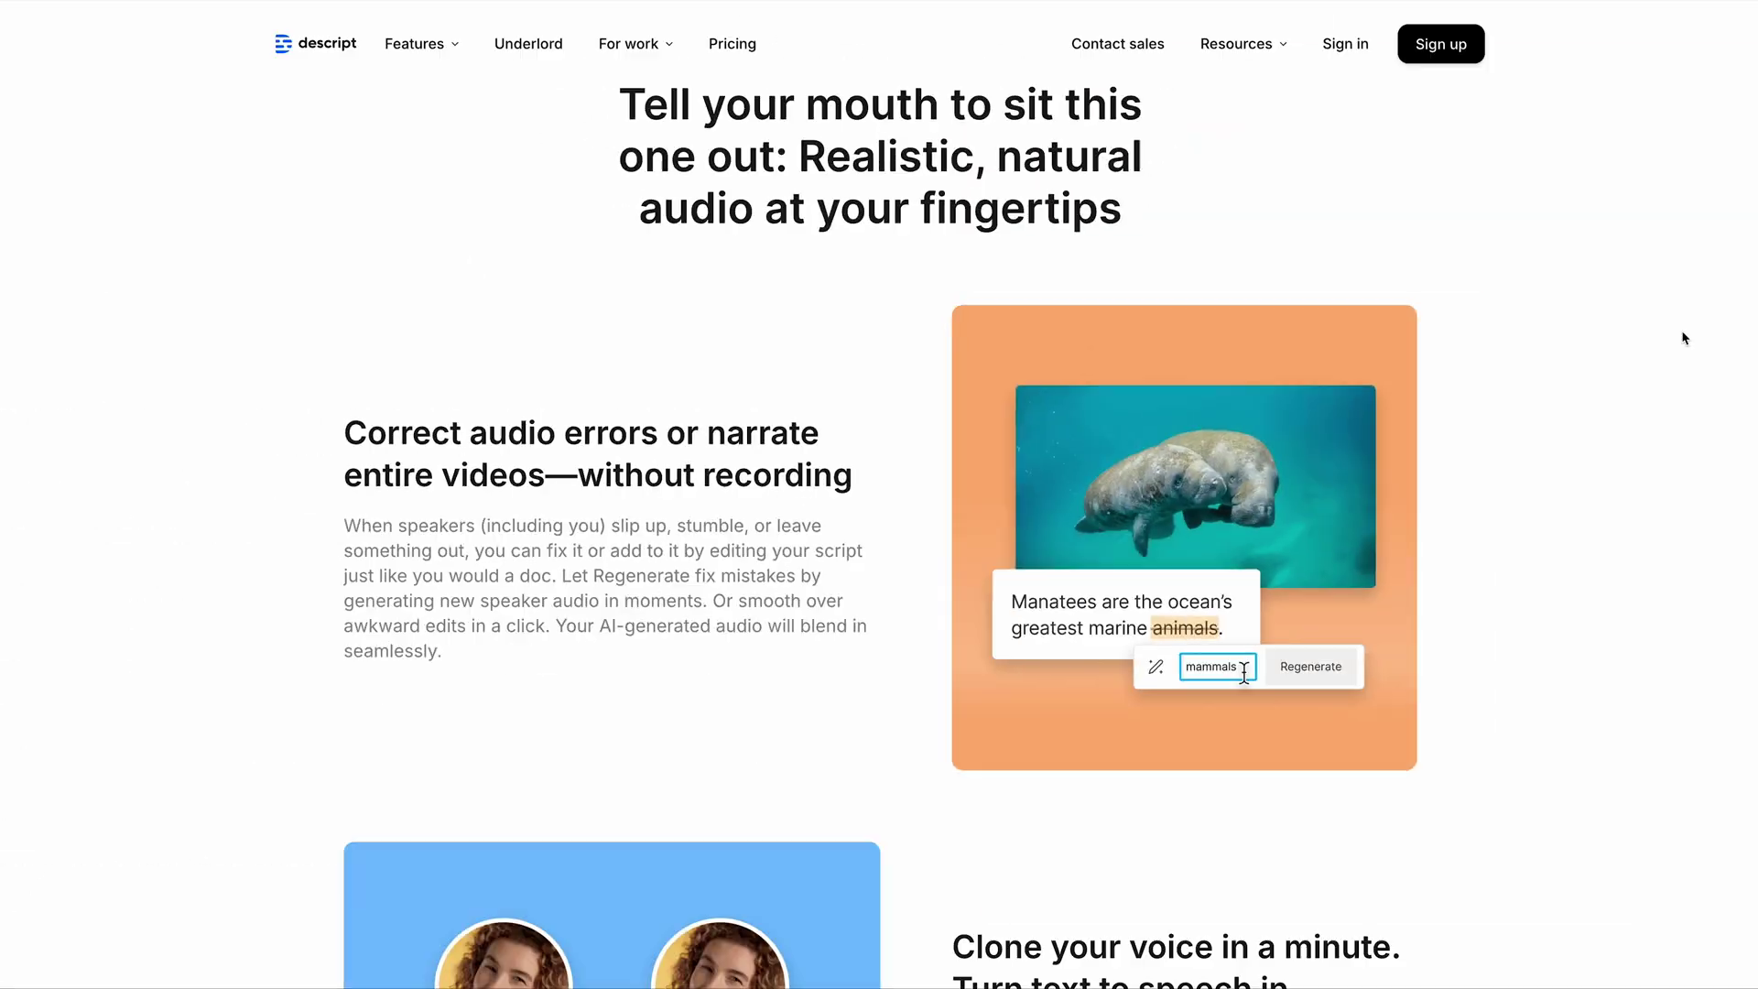
pyautogui.scroll(-3, 1687, 341)
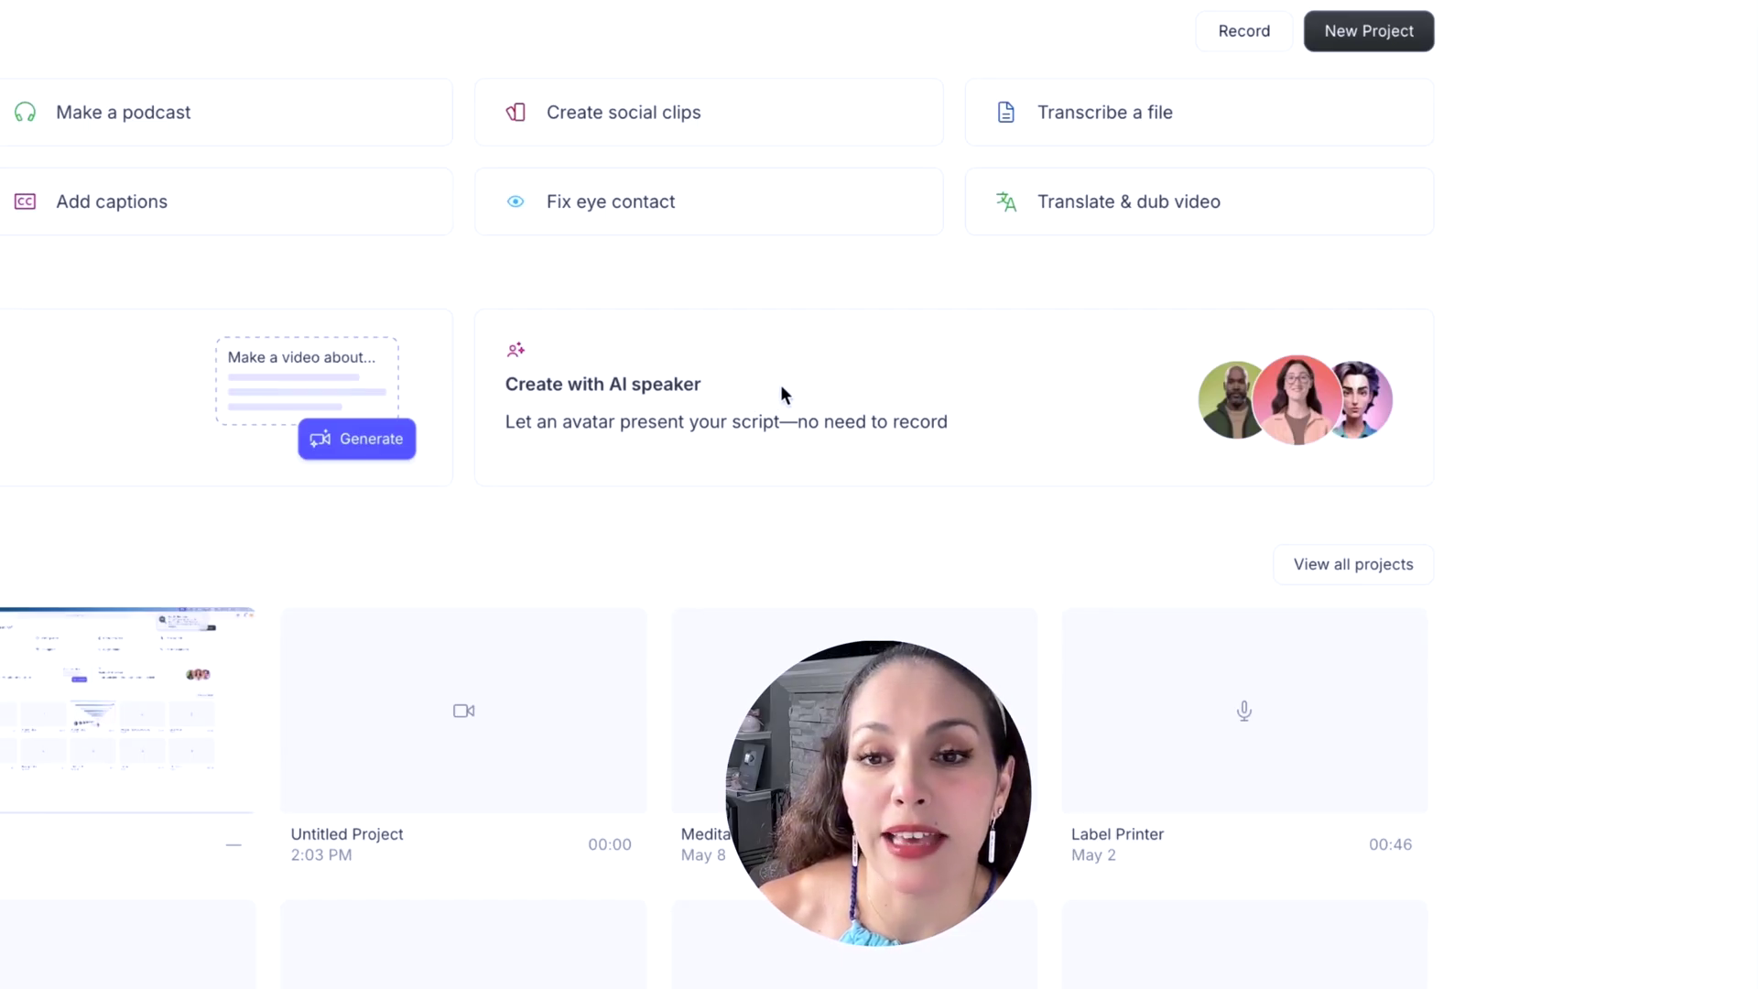
# Start a project with the Create with AI speaker option and choose the custom cloned voice as its speaker
pyautogui.click(780, 395)
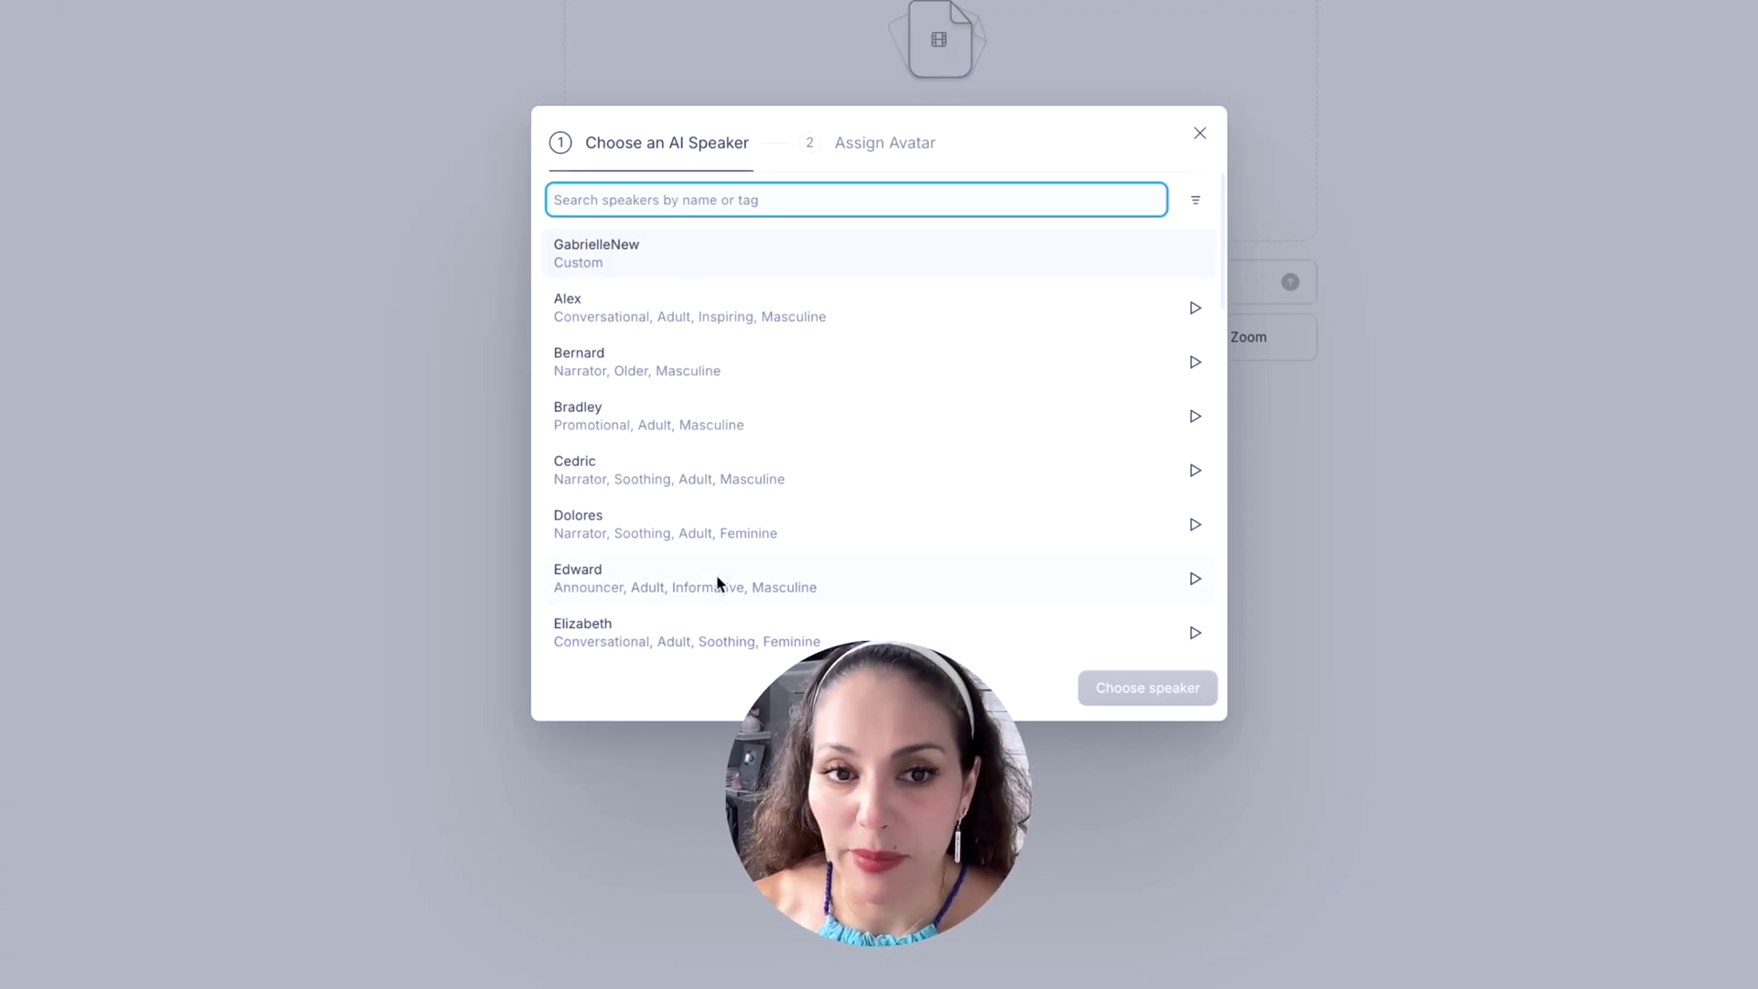
pyautogui.click(639, 245)
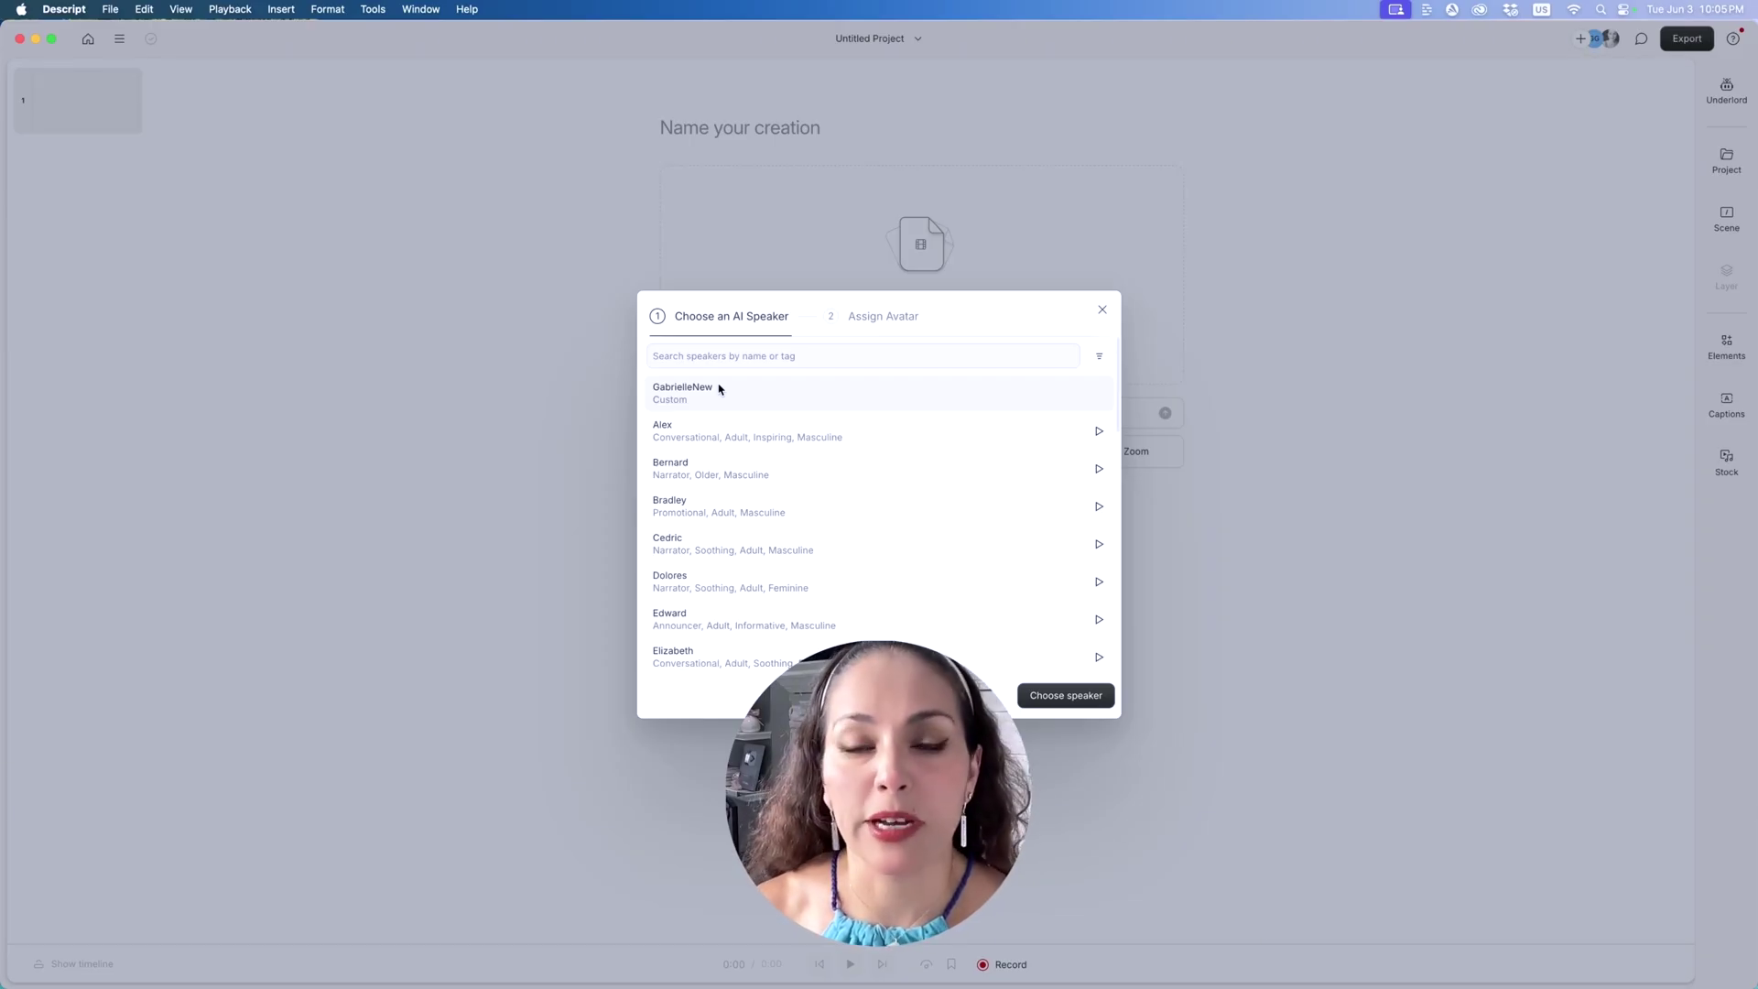
pyautogui.click(1066, 695)
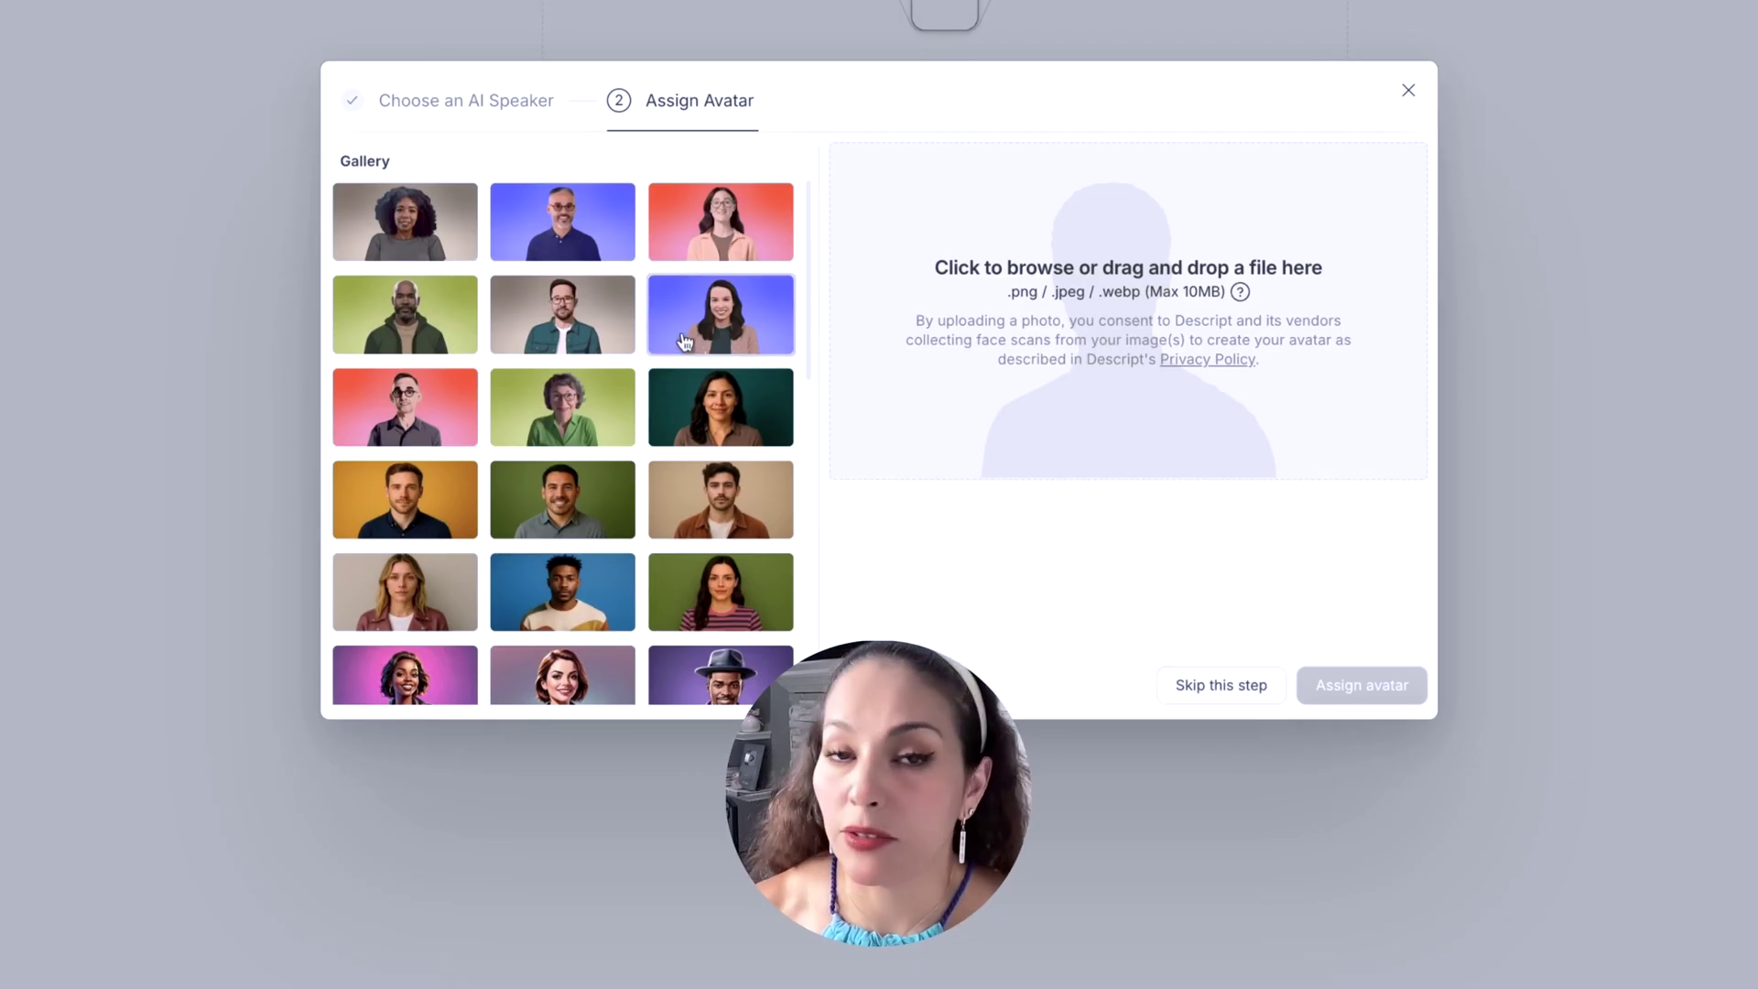
# Browse the avatar gallery, upload 4k-avatar1.png from the cloned folder instead, and assign it as the speaker's avatar
pyautogui.scroll(-10, 682, 342)
pyautogui.scroll(10, 683, 342)
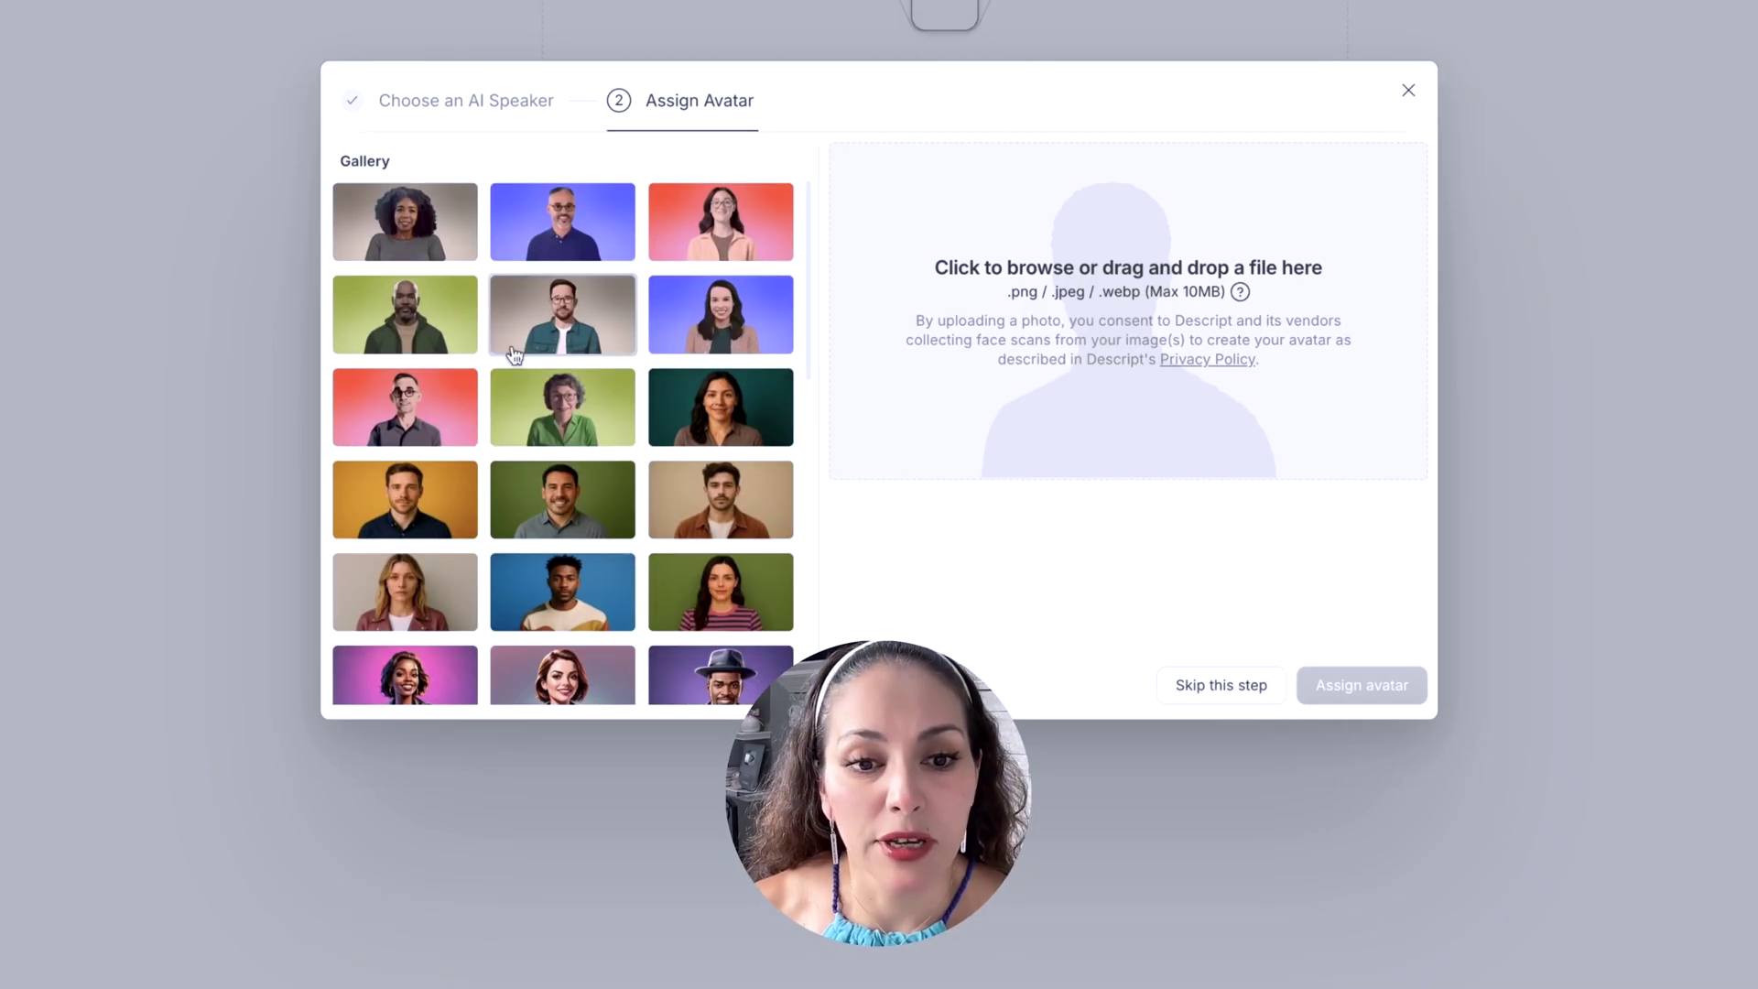
pyautogui.scroll(-10, 451, 296)
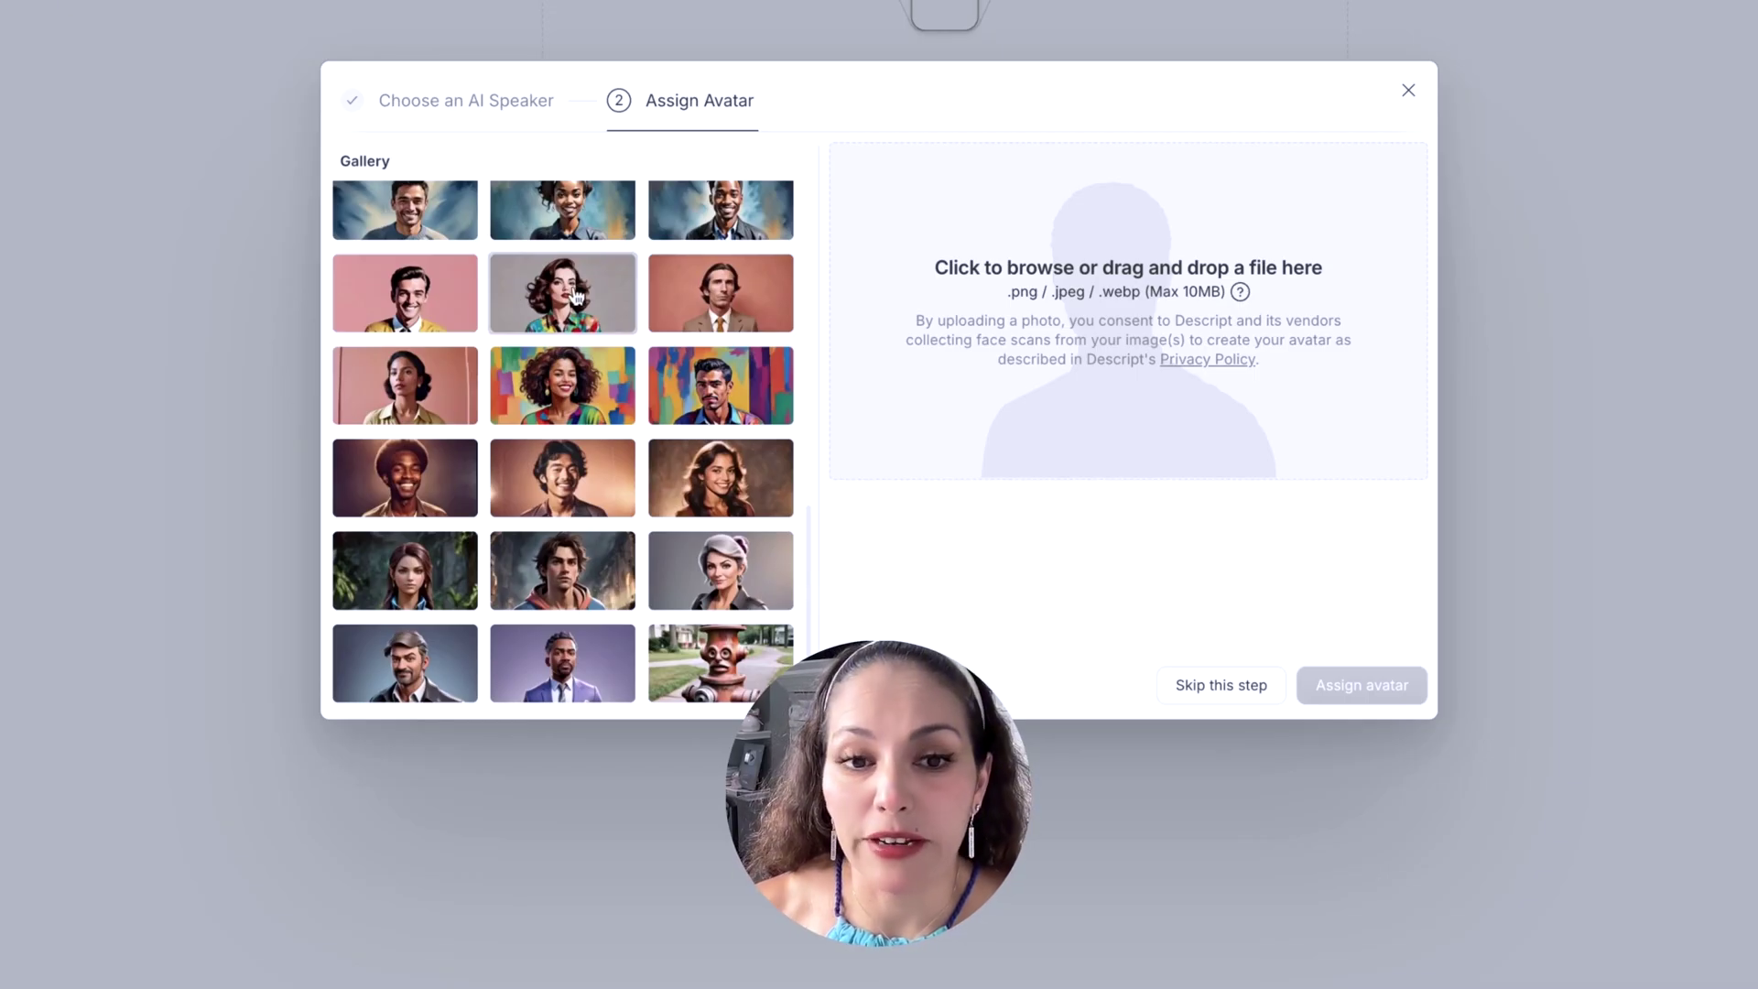
pyautogui.scroll(10, 586, 423)
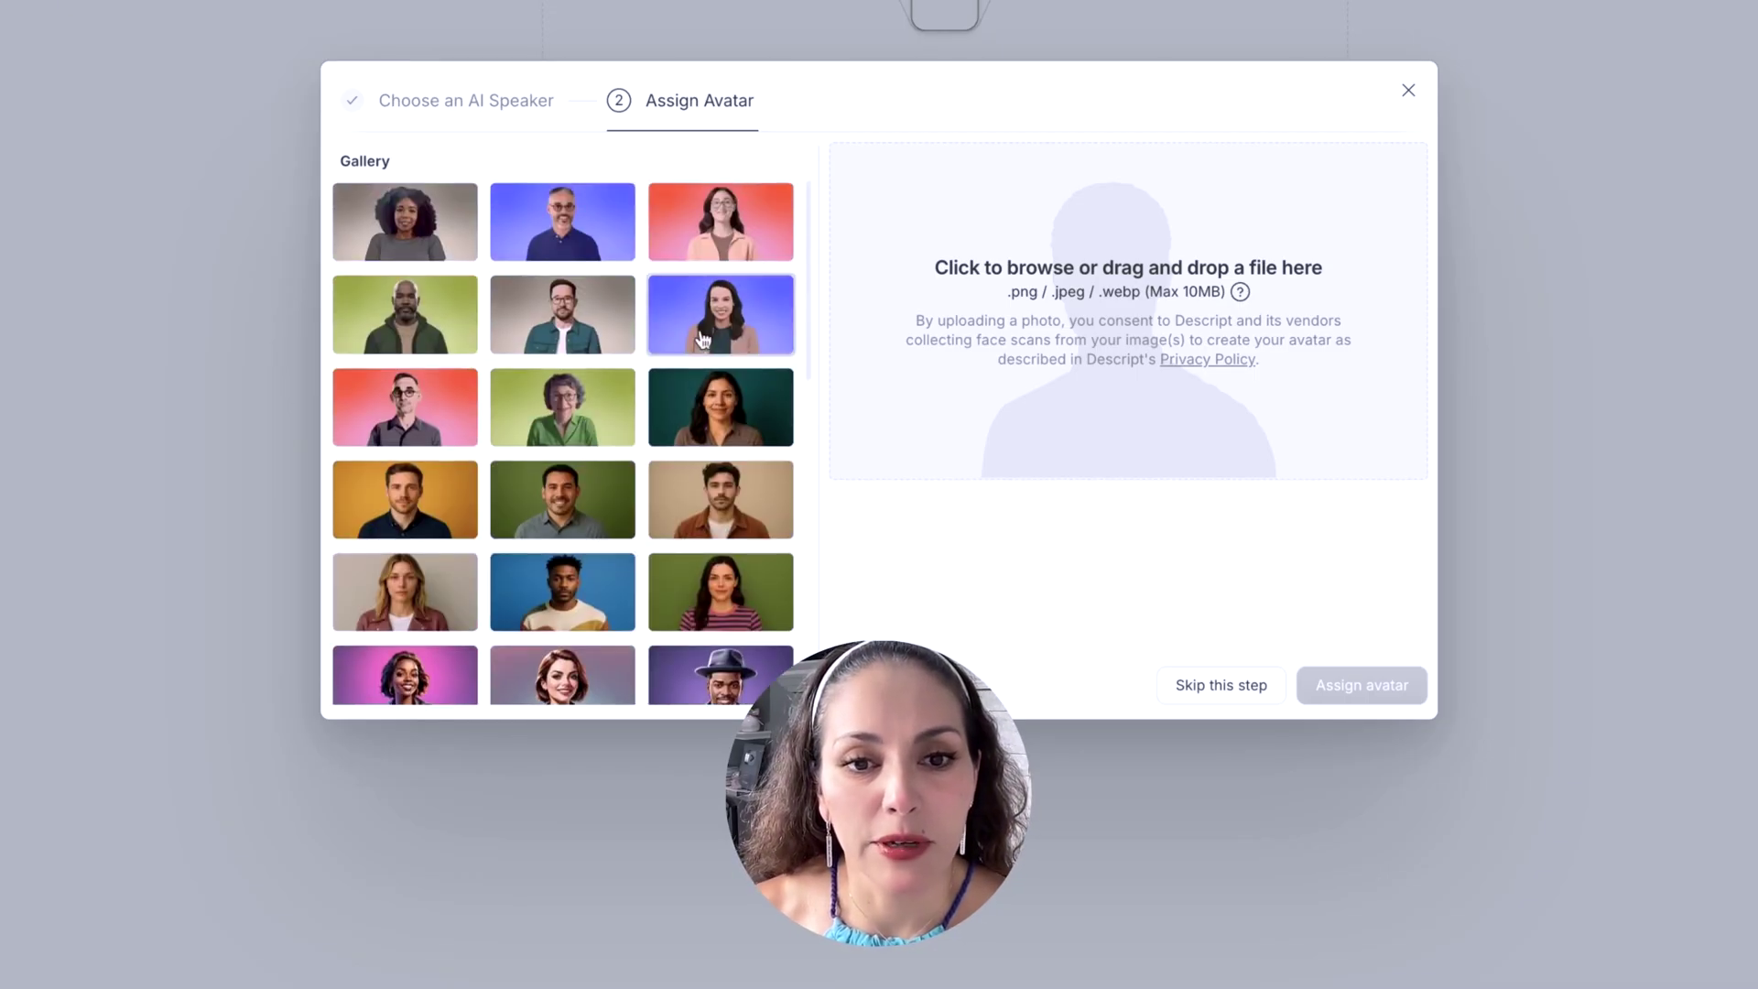
pyautogui.click(714, 604)
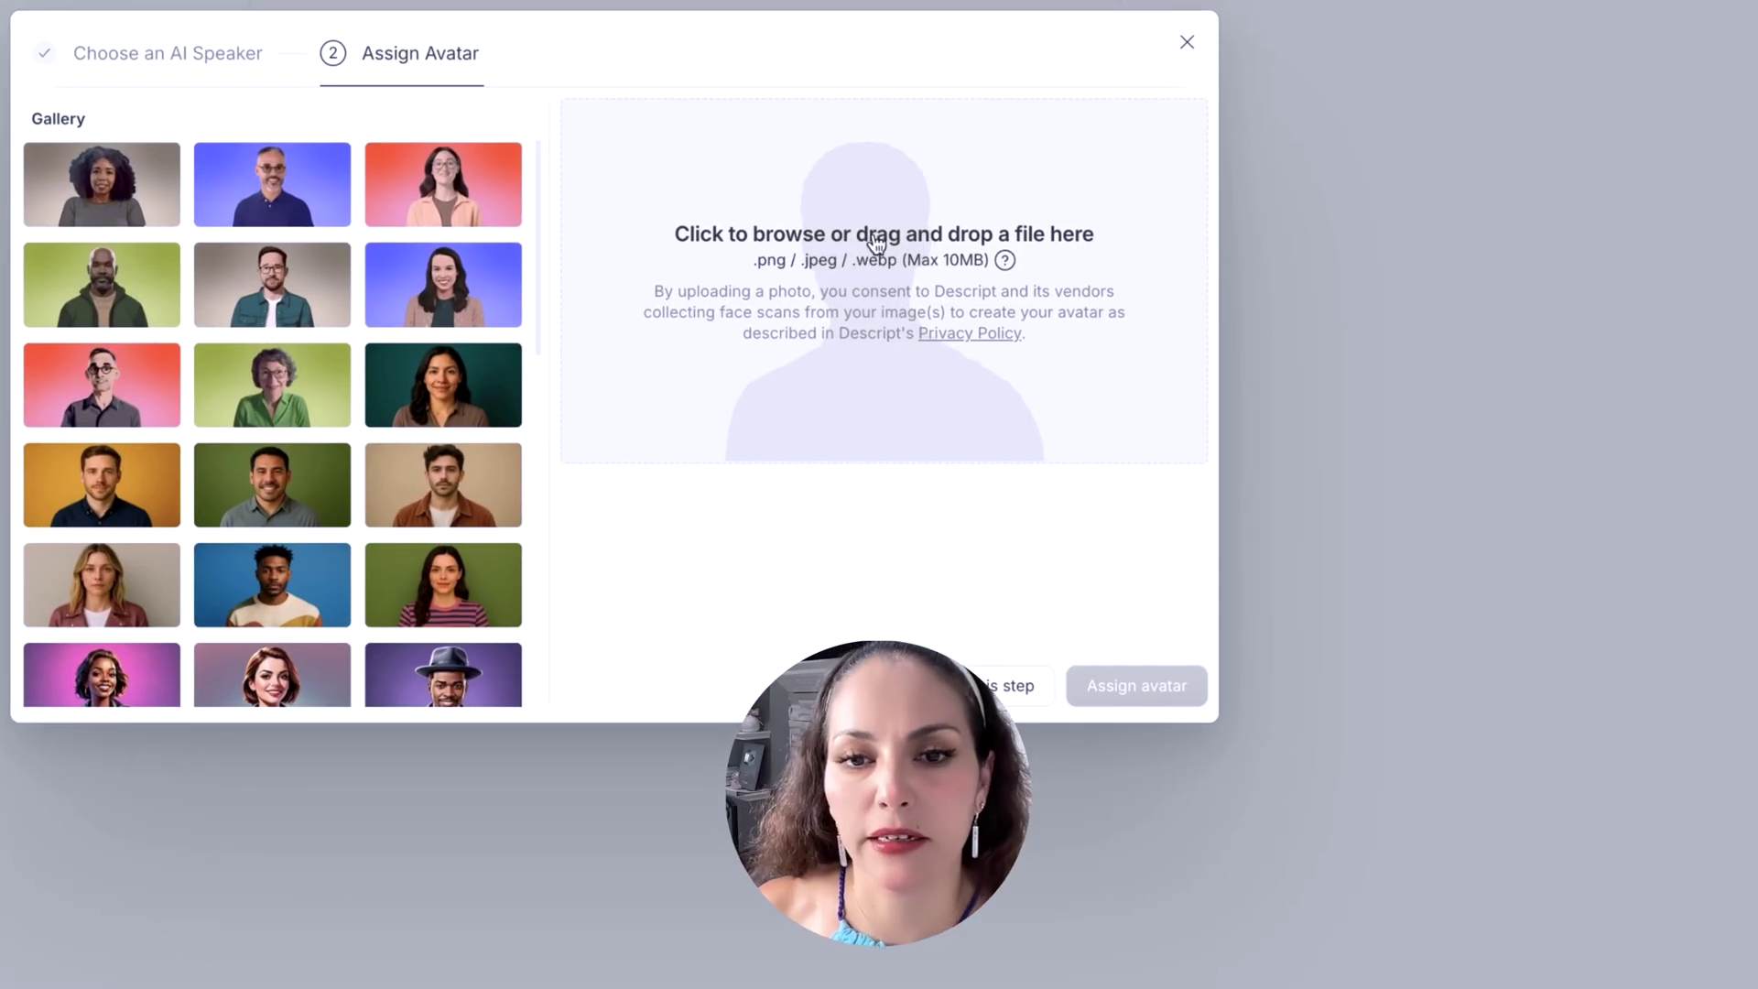
pyautogui.click(902, 265)
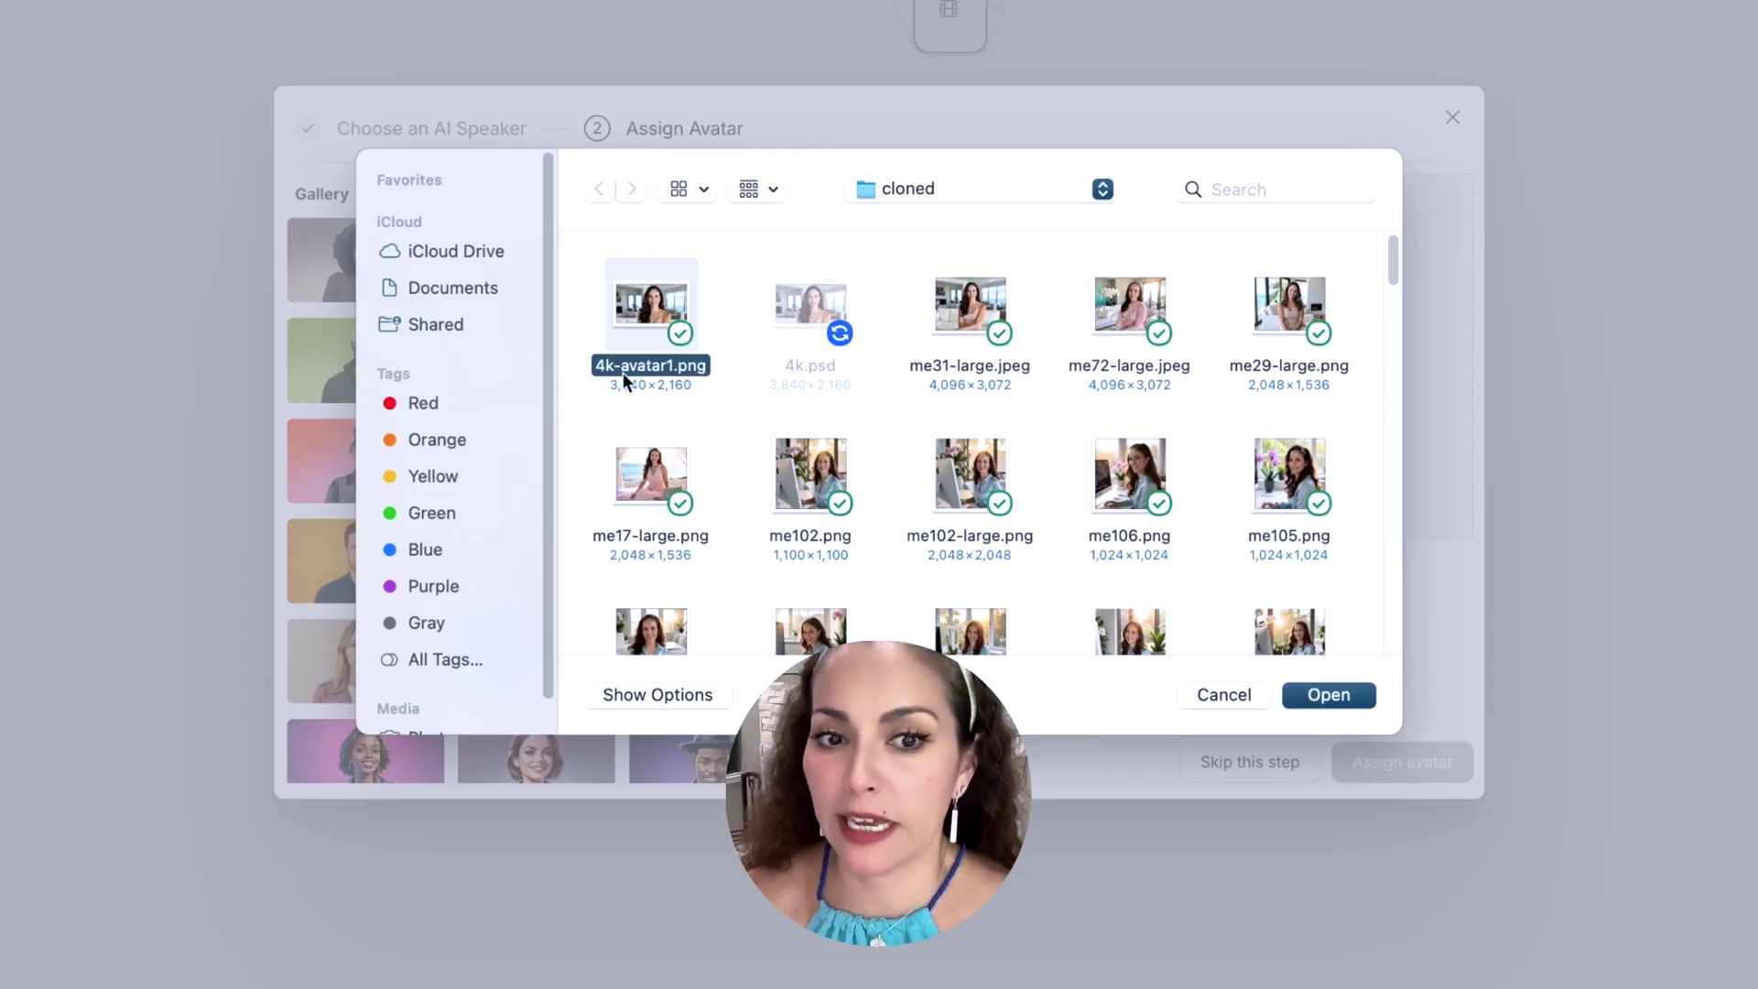
pyautogui.press('Return')
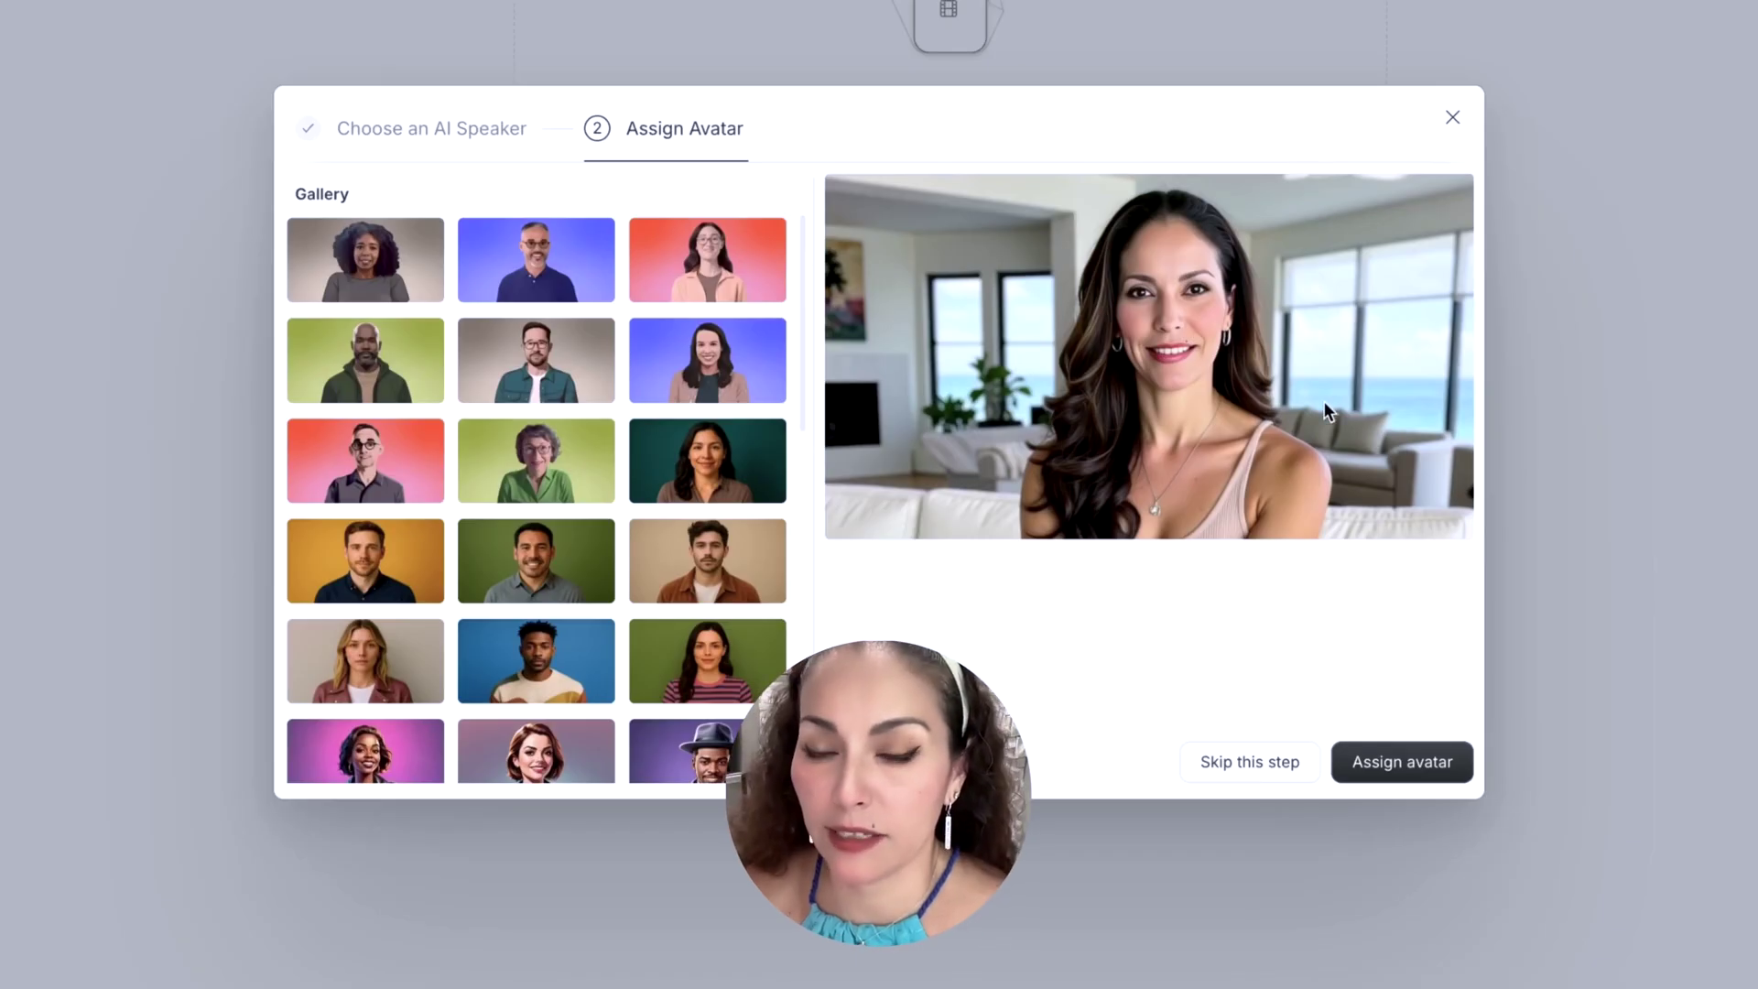
pyautogui.click(1420, 767)
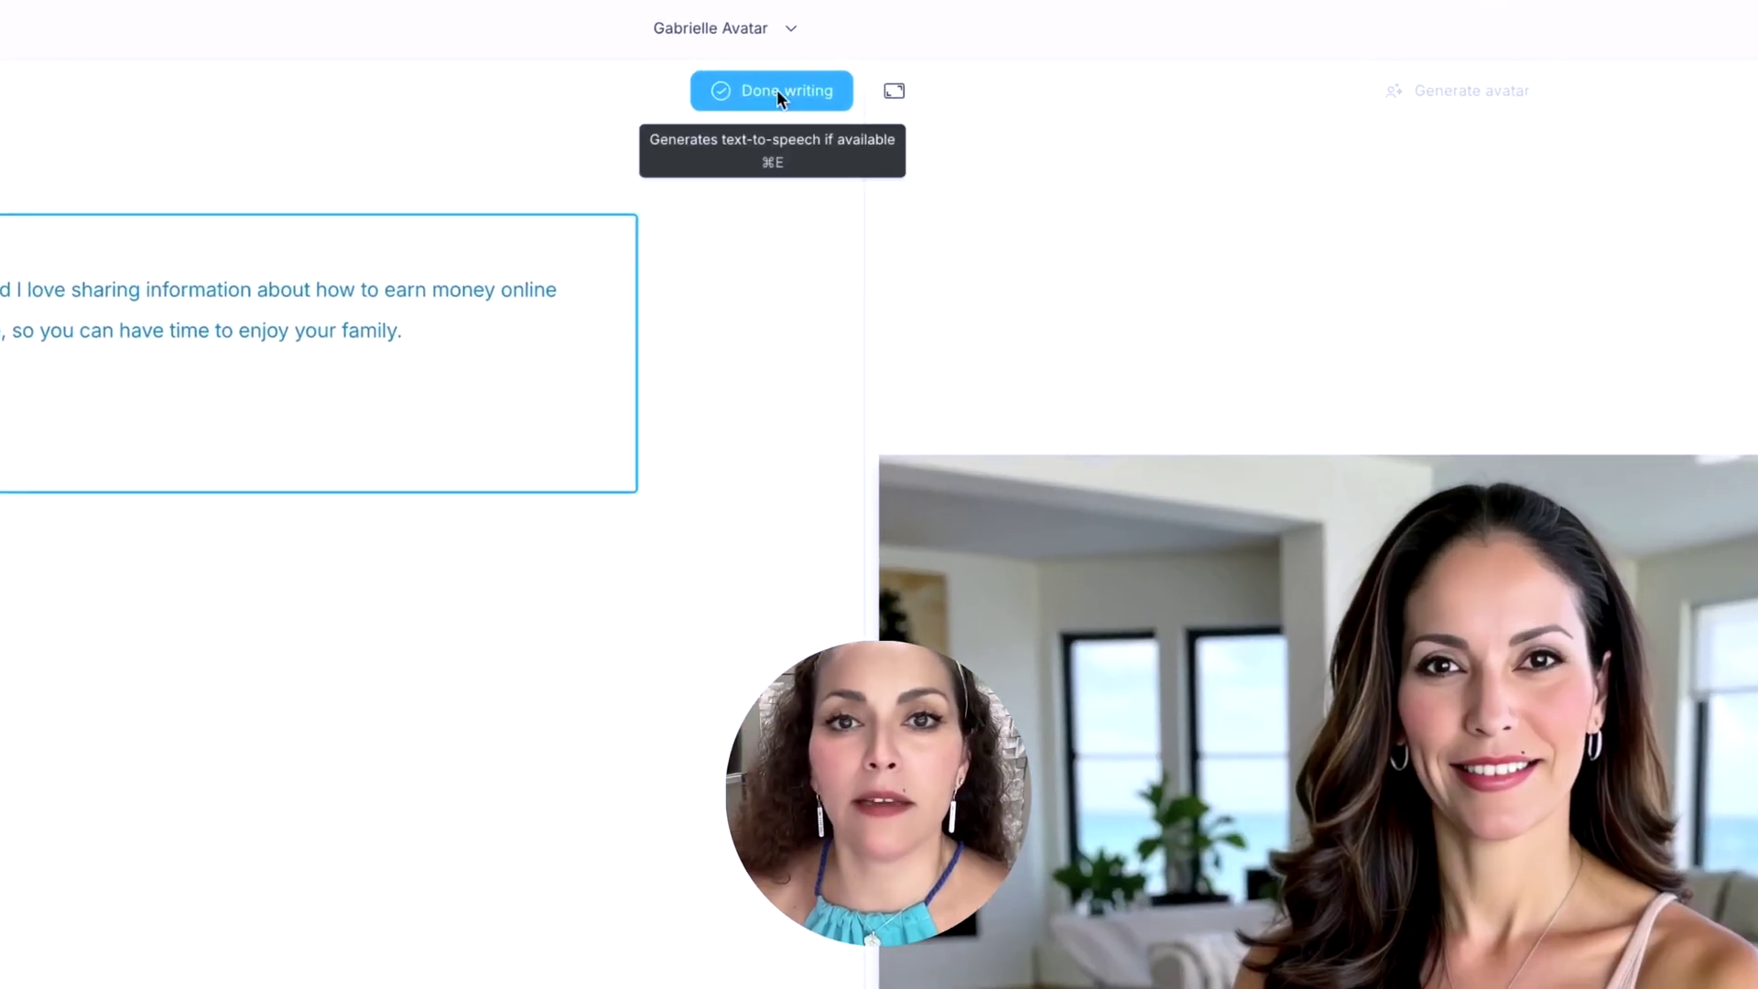
# Finish writing the script to generate its text-to-speech audio and play it back
pyautogui.click(777, 90)
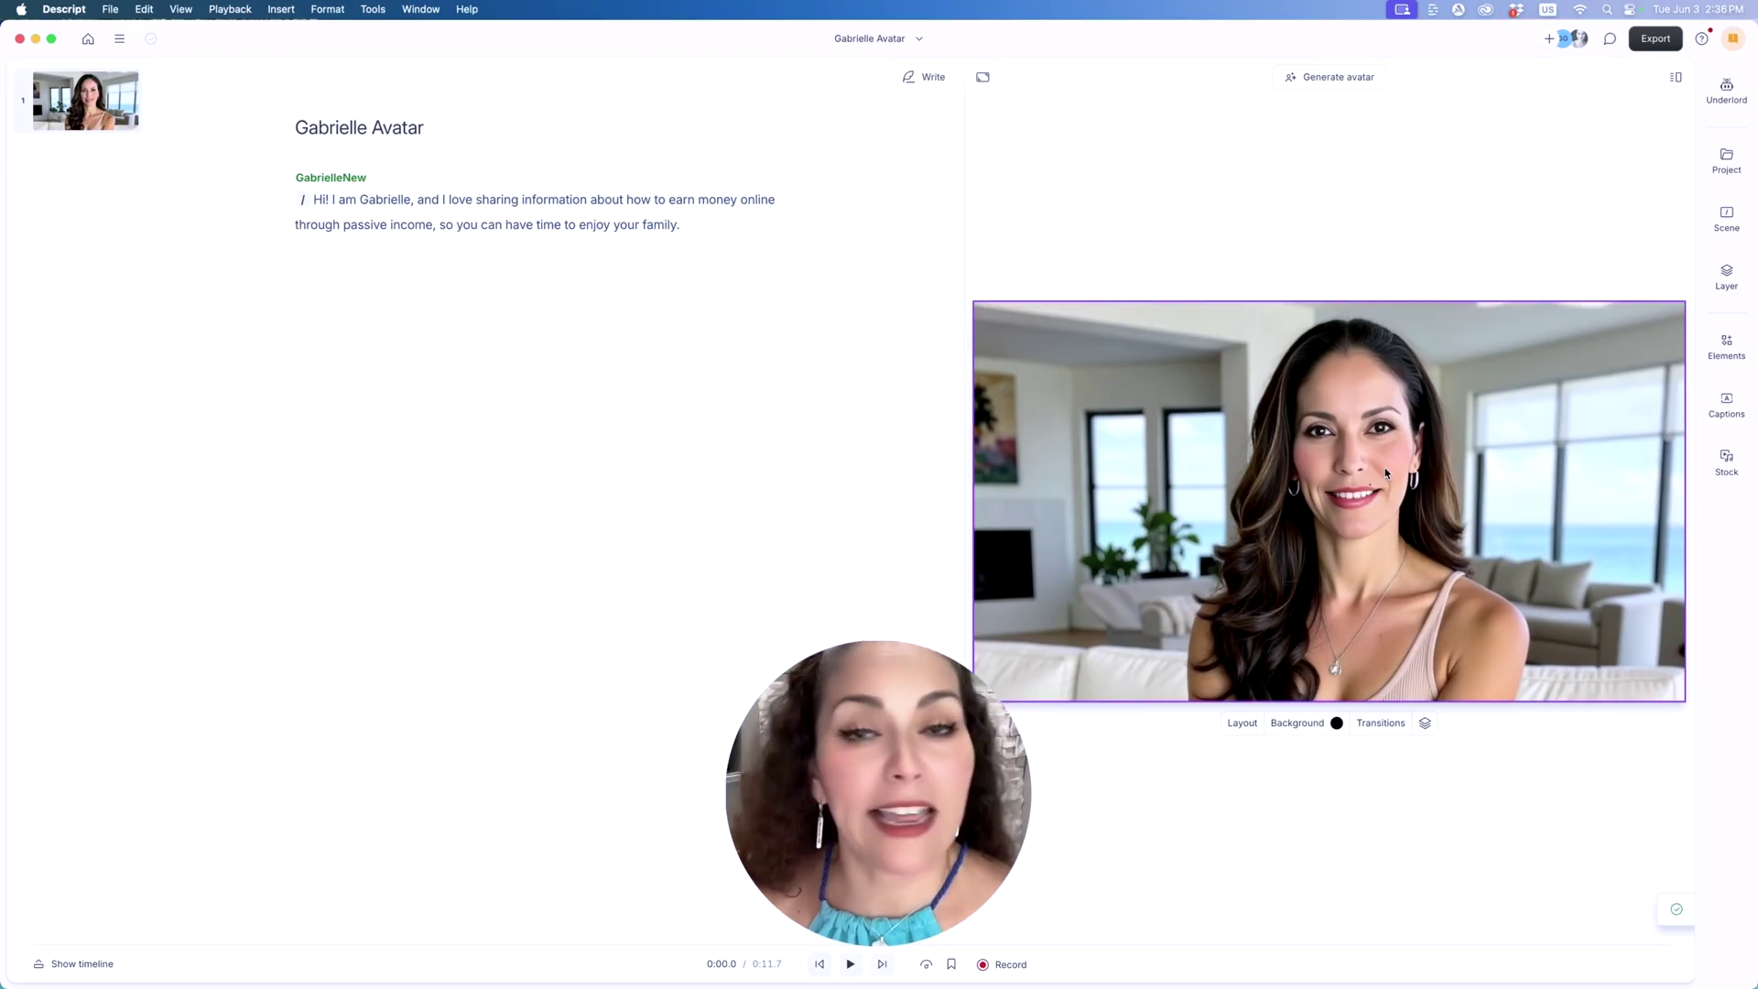
pyautogui.click(851, 964)
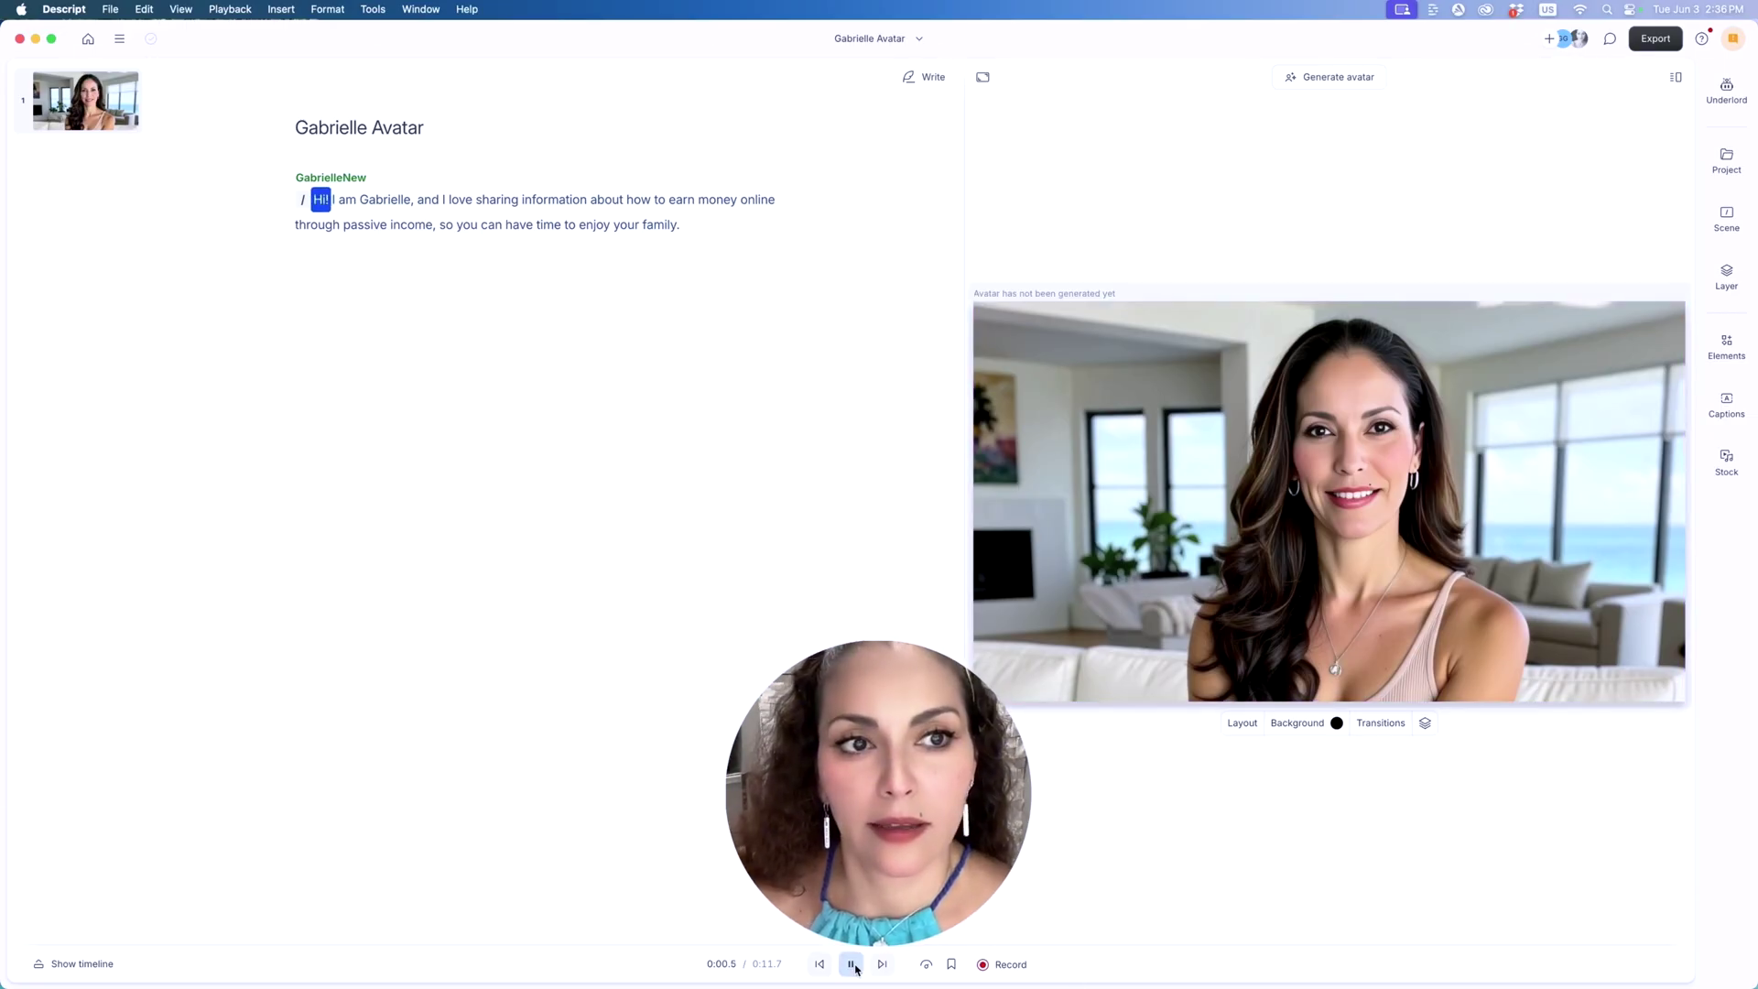
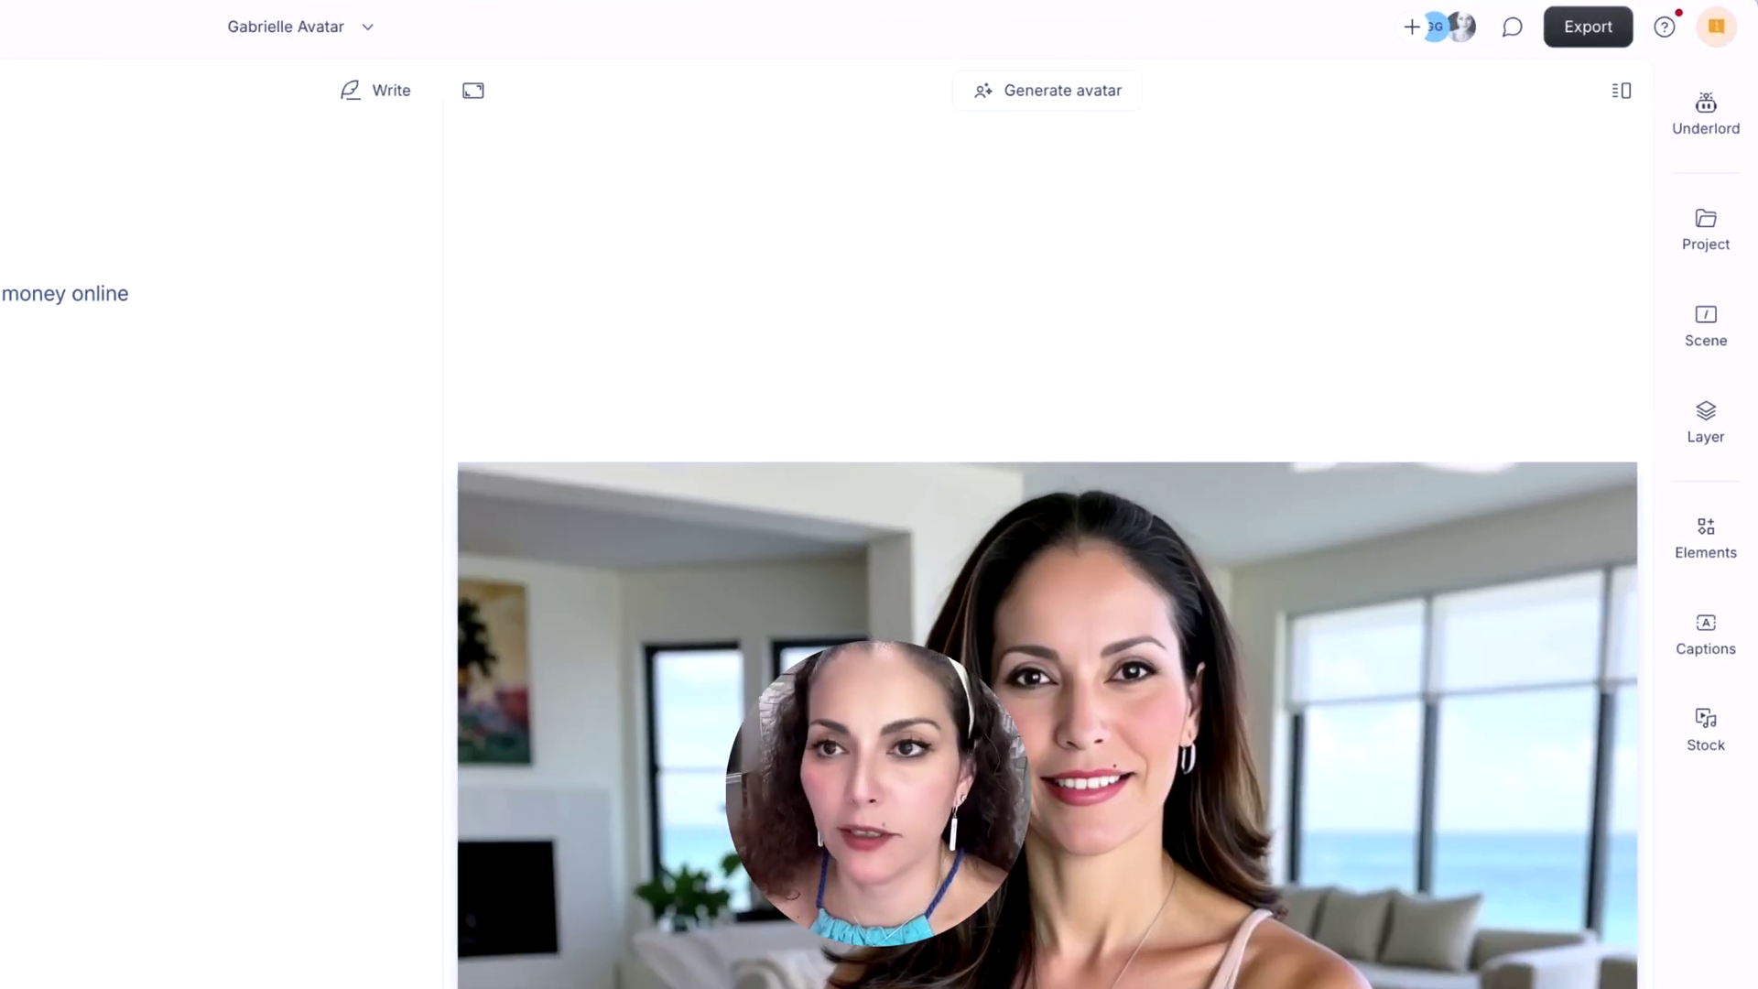
# Generate the talking avatar for the script and play parts of the resulting video
pyautogui.click(1058, 99)
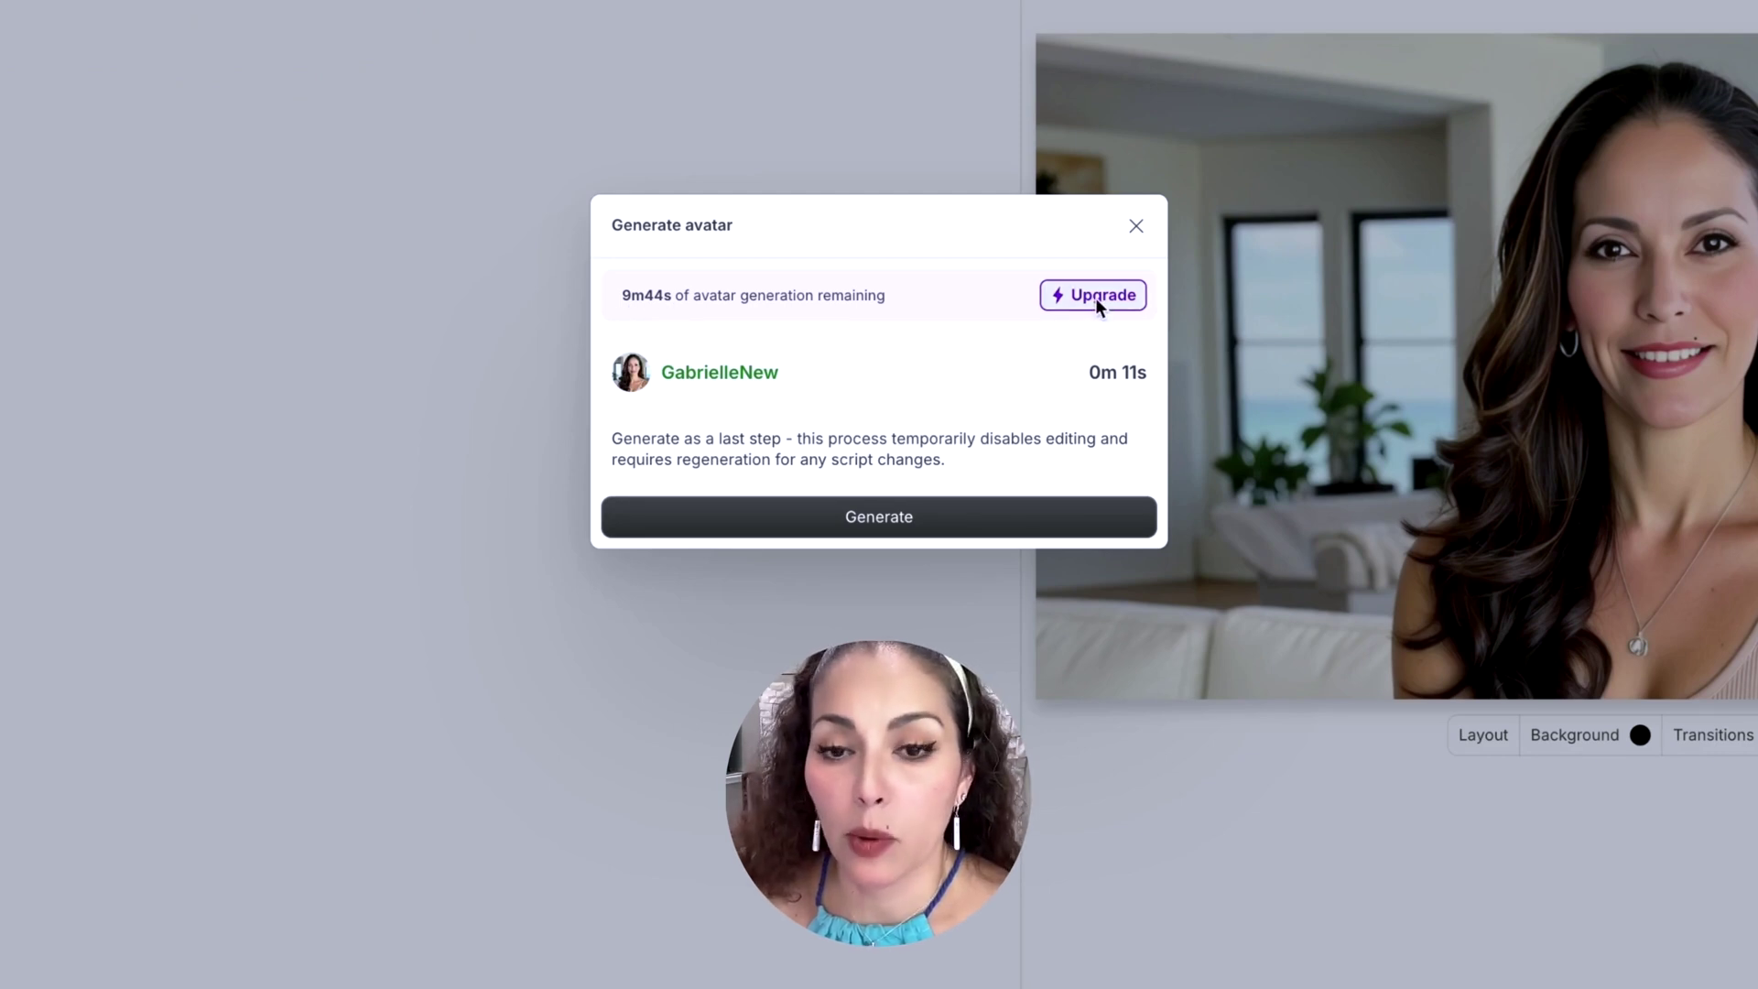
pyautogui.click(880, 521)
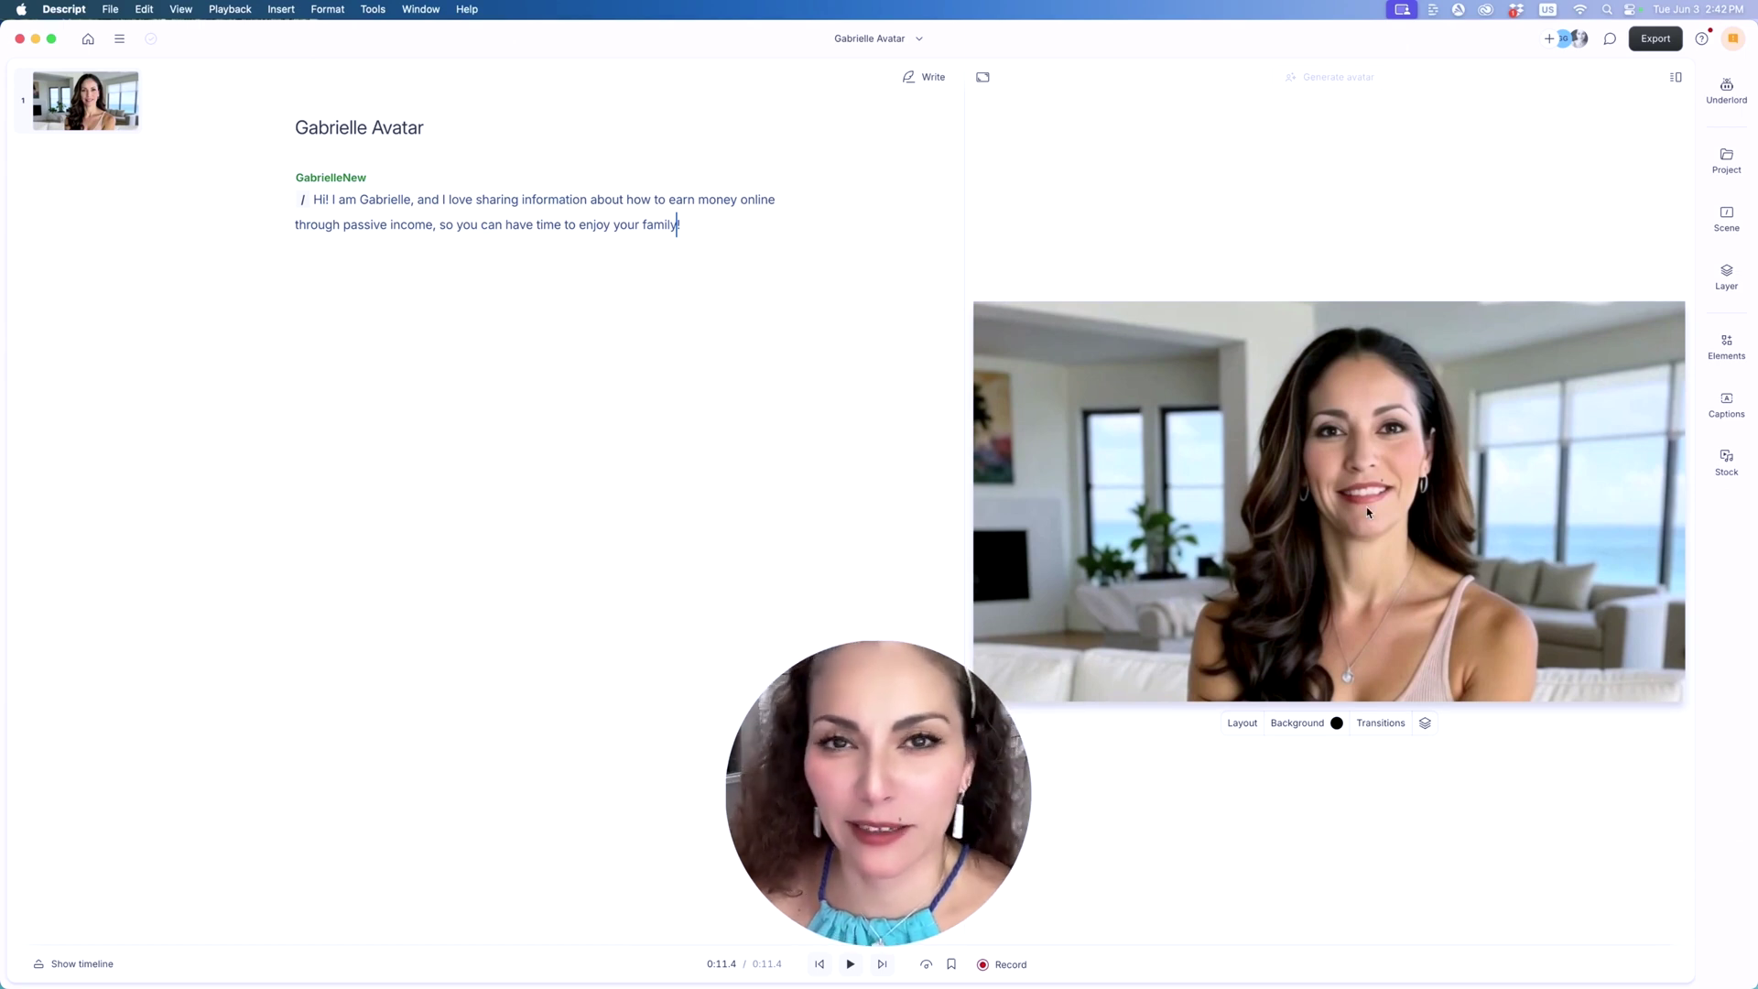
pyautogui.click(850, 964)
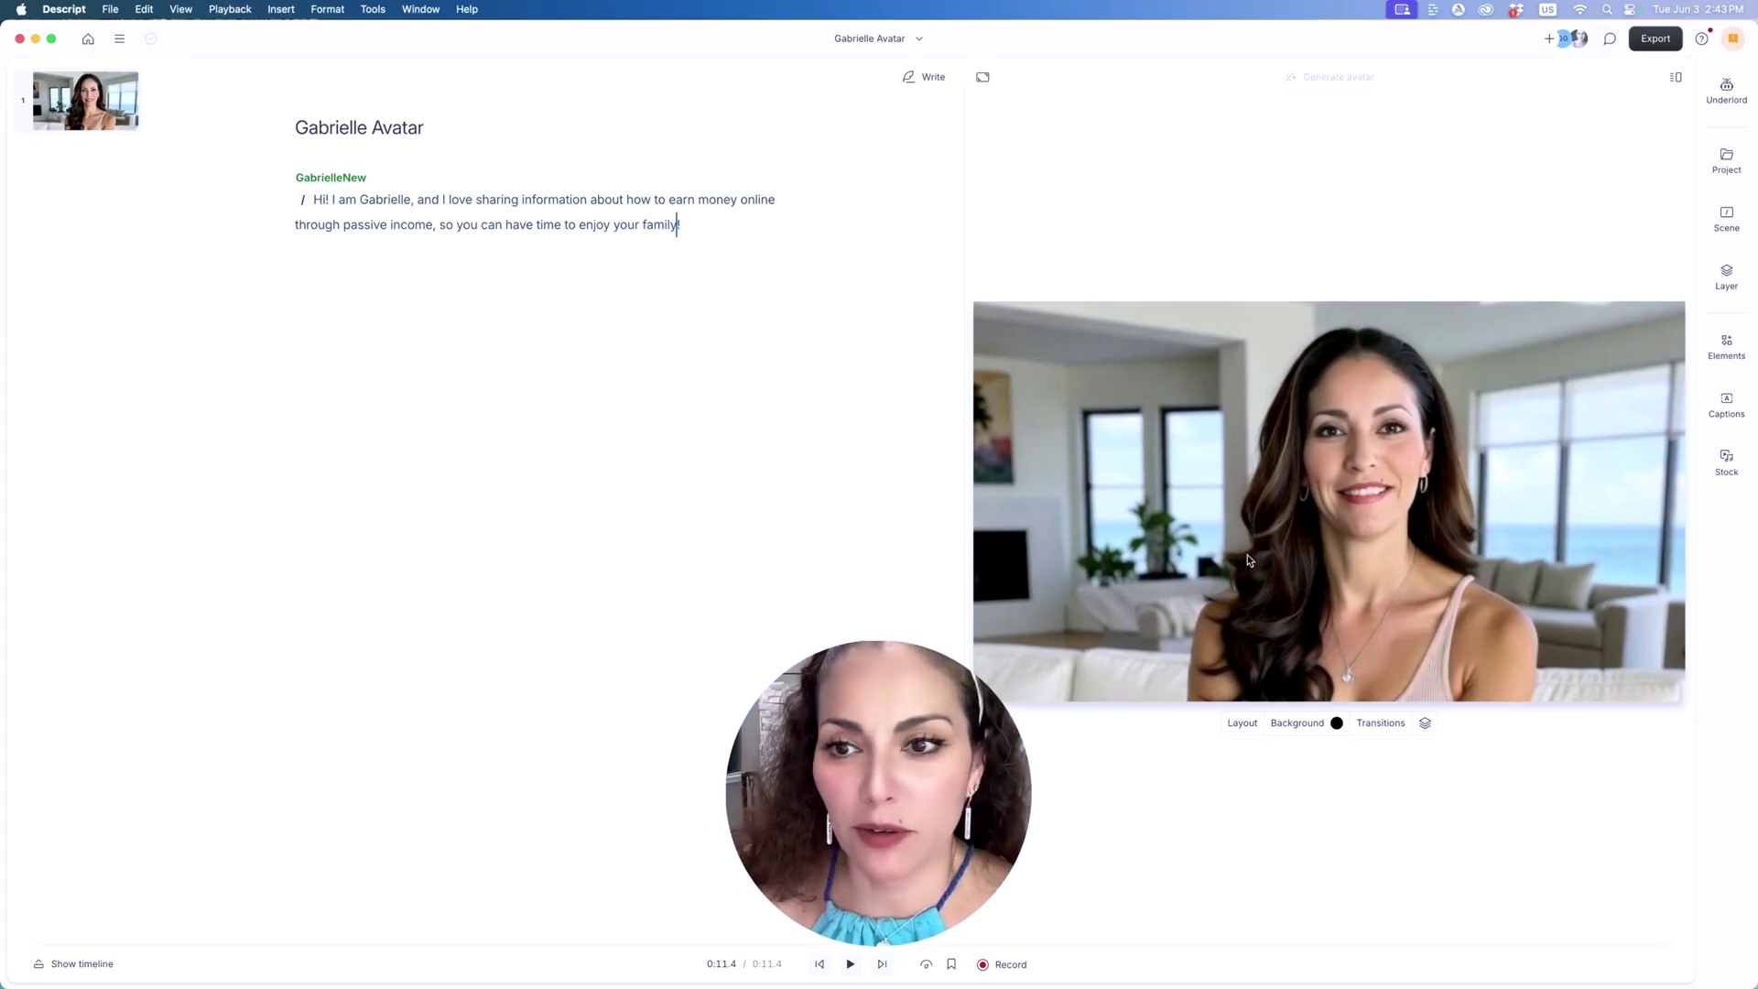
pyautogui.click(851, 964)
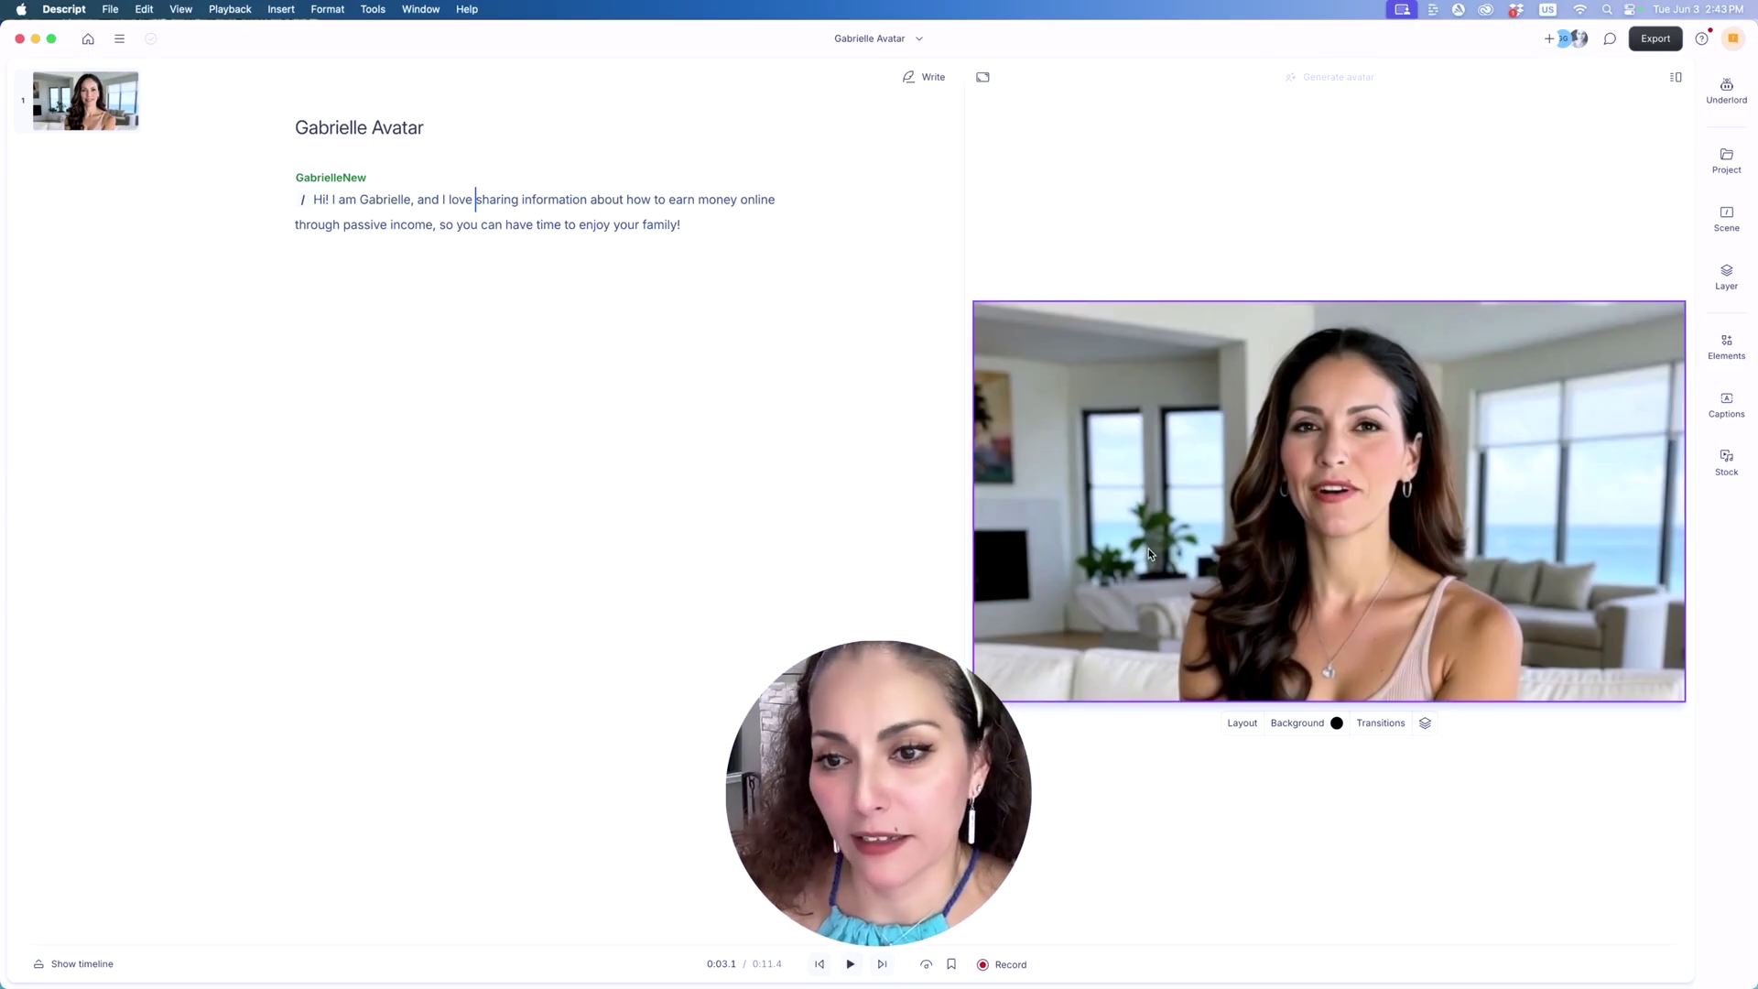
pyautogui.click(740, 198)
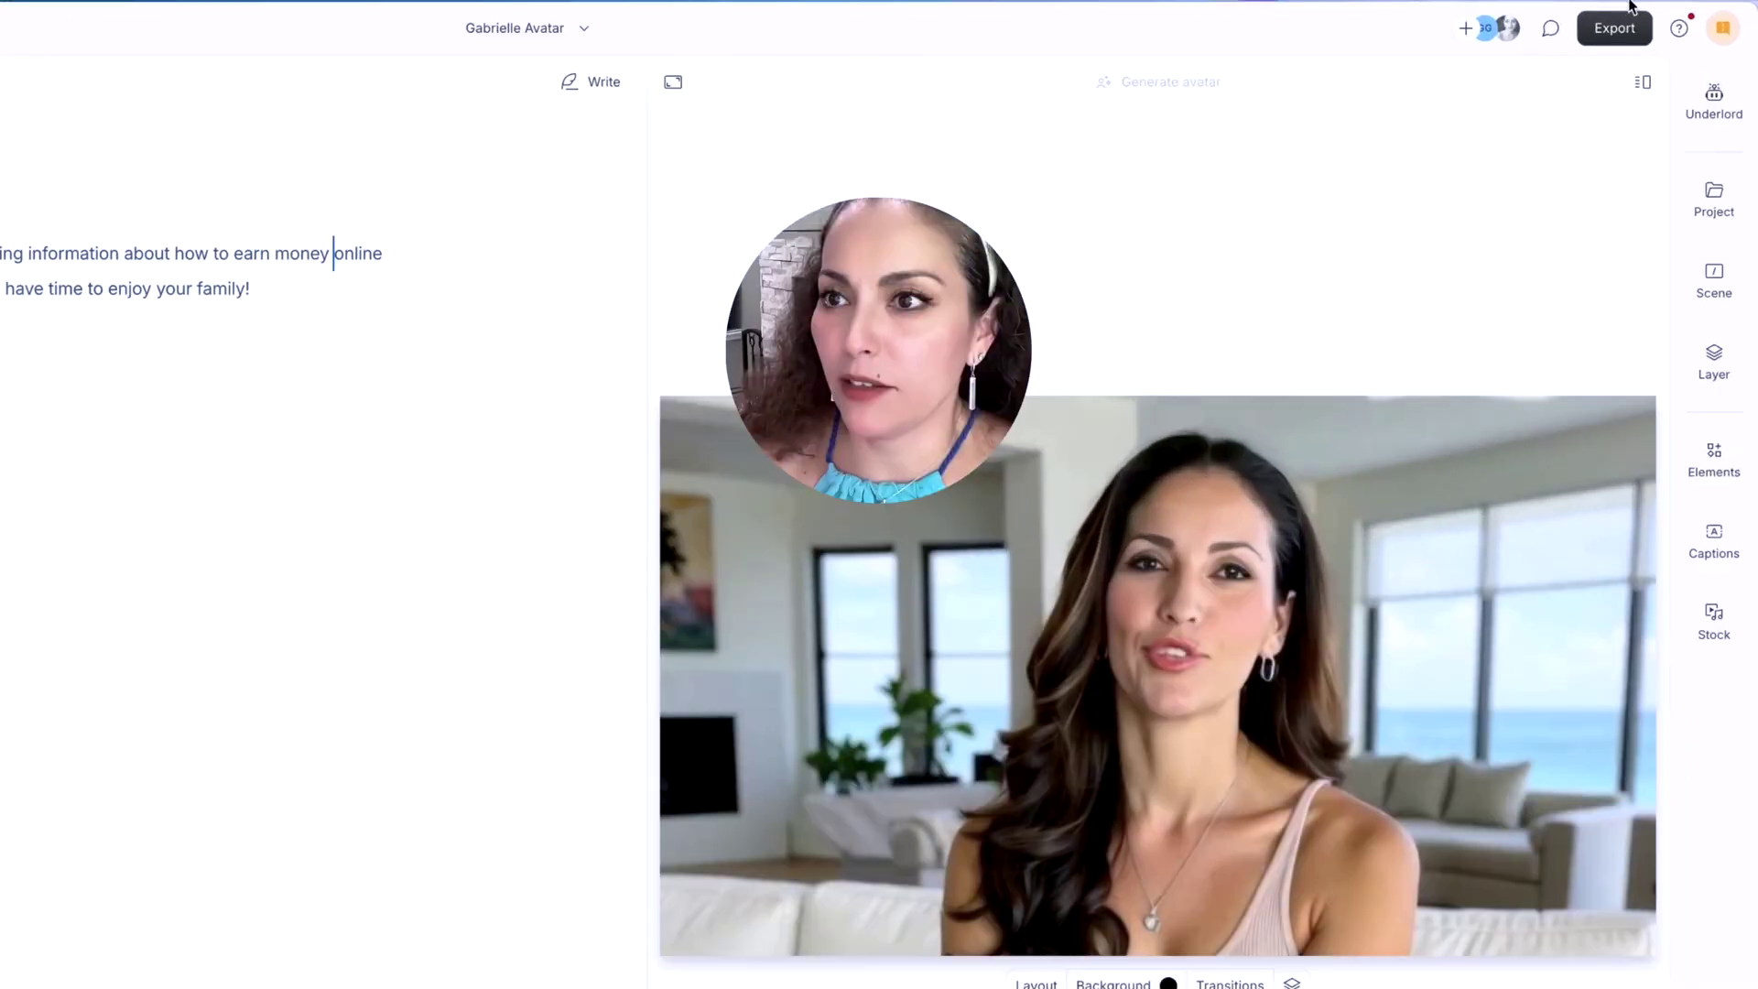
# Set the video export destination to Local export with Max resolution, and check the quality options
pyautogui.click(1613, 35)
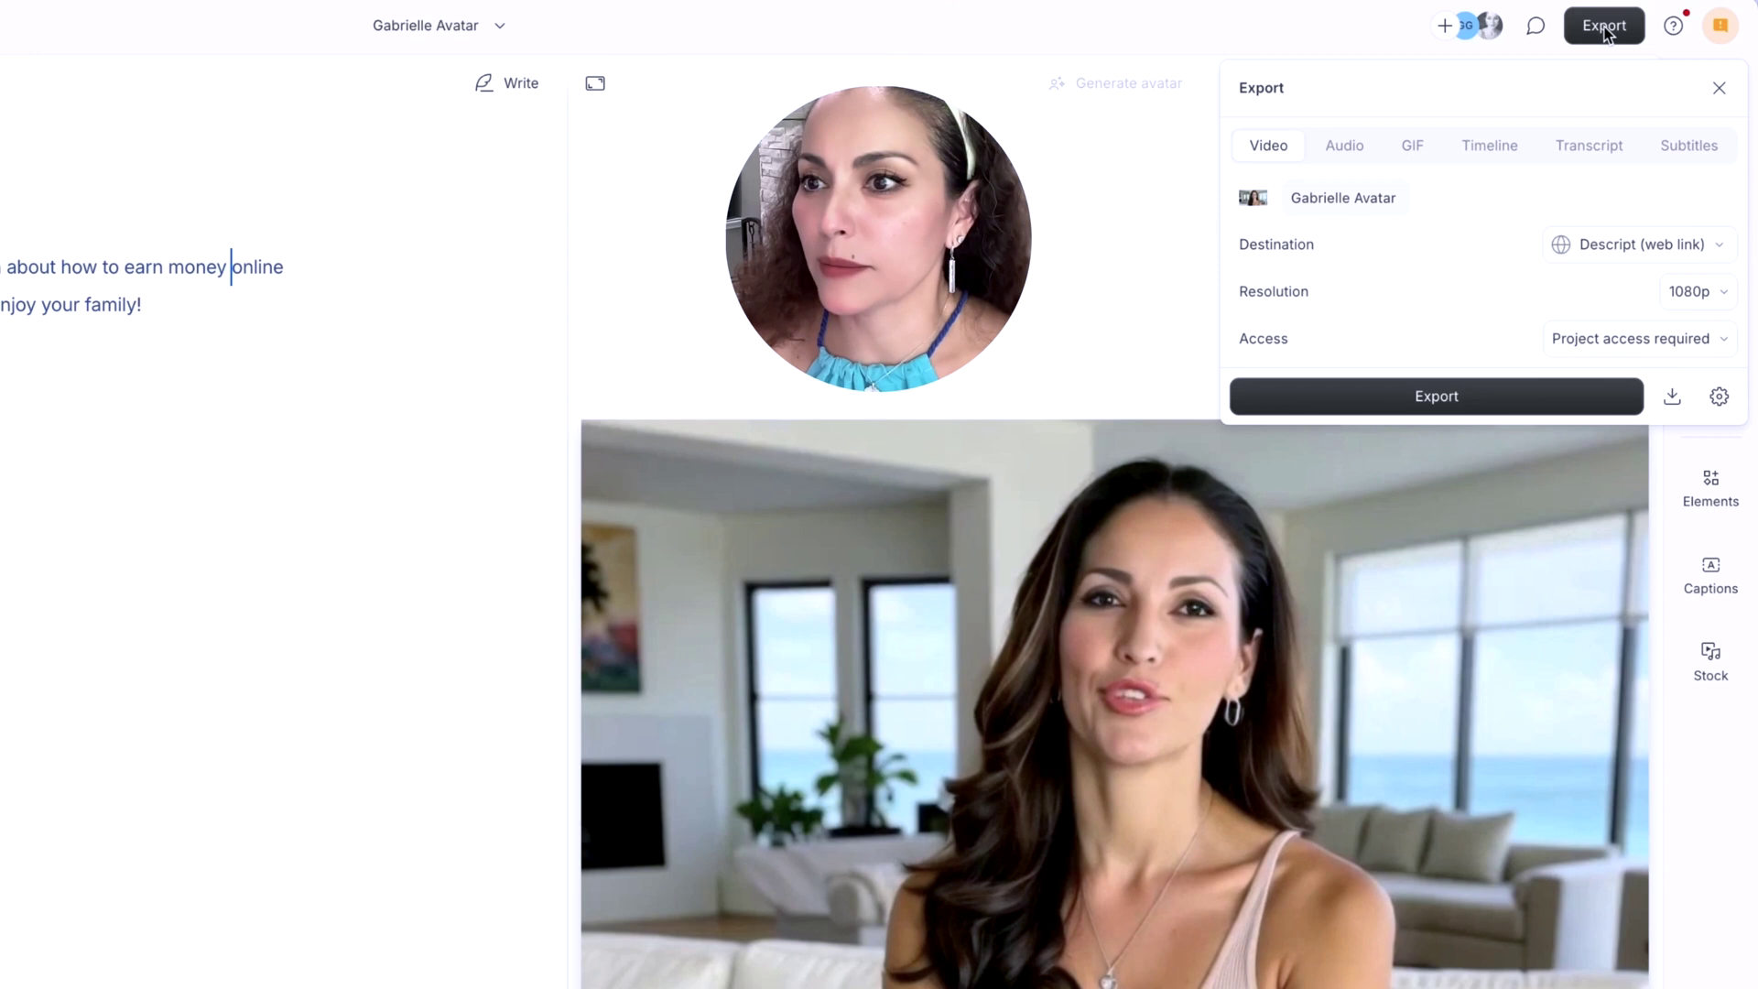
pyautogui.click(1617, 241)
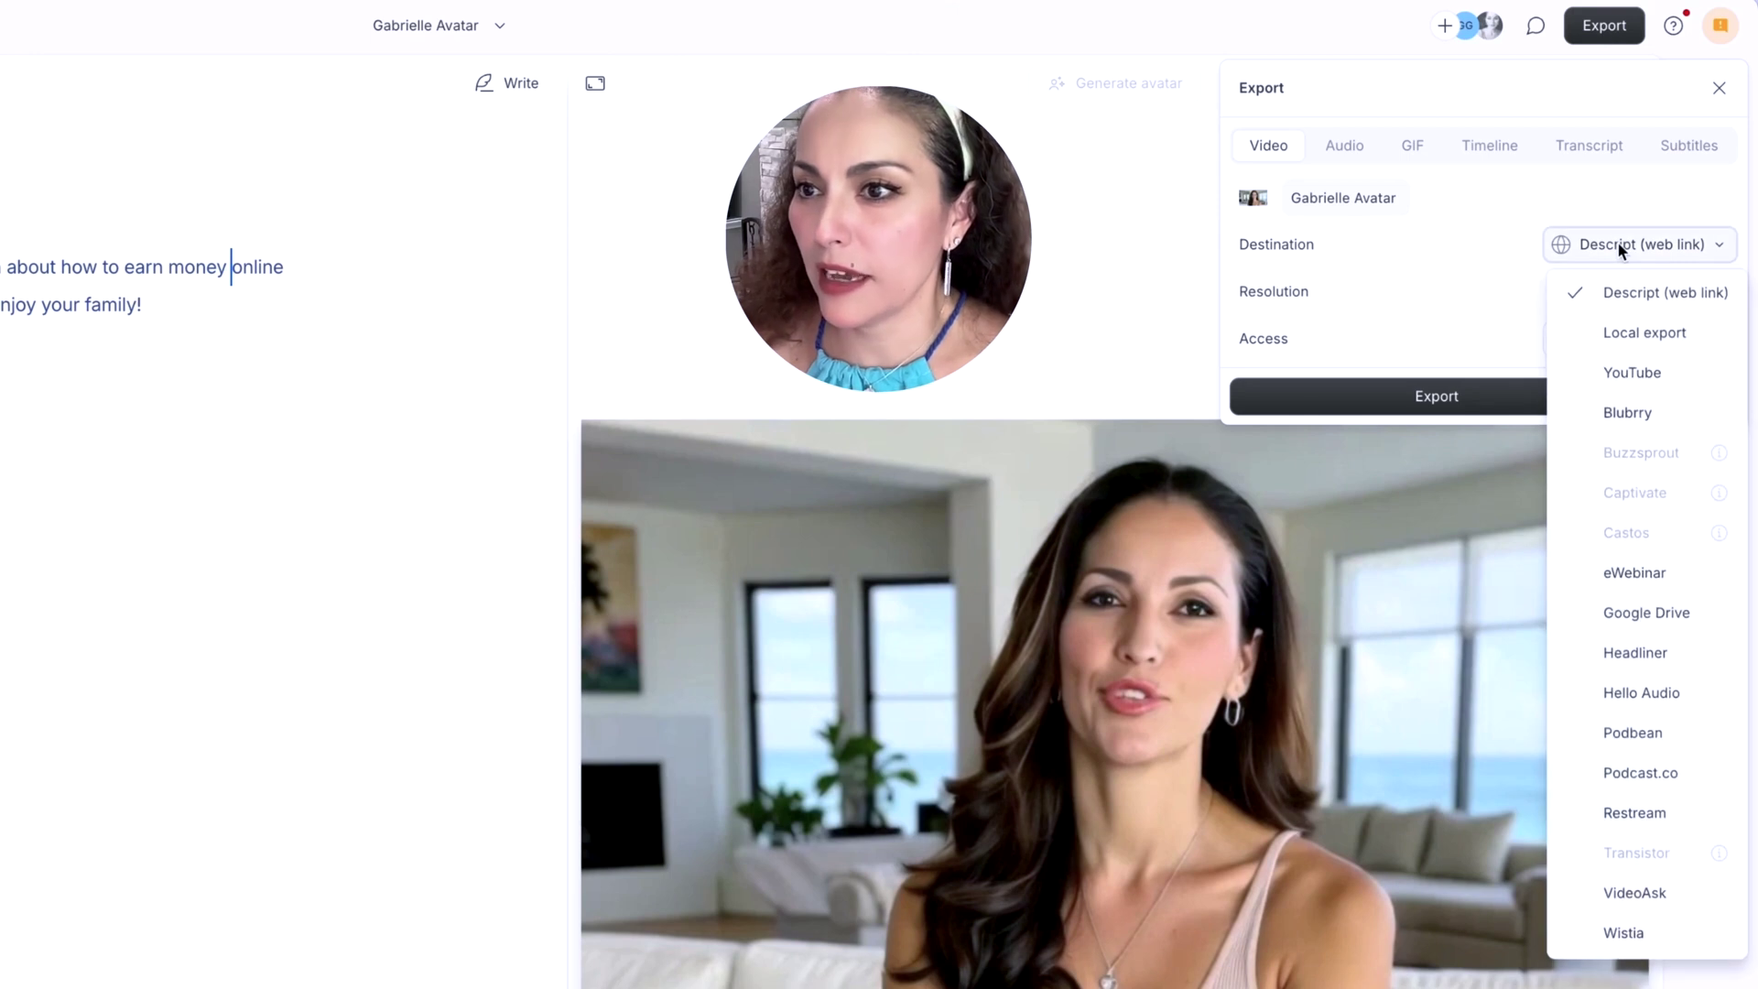
pyautogui.click(1627, 335)
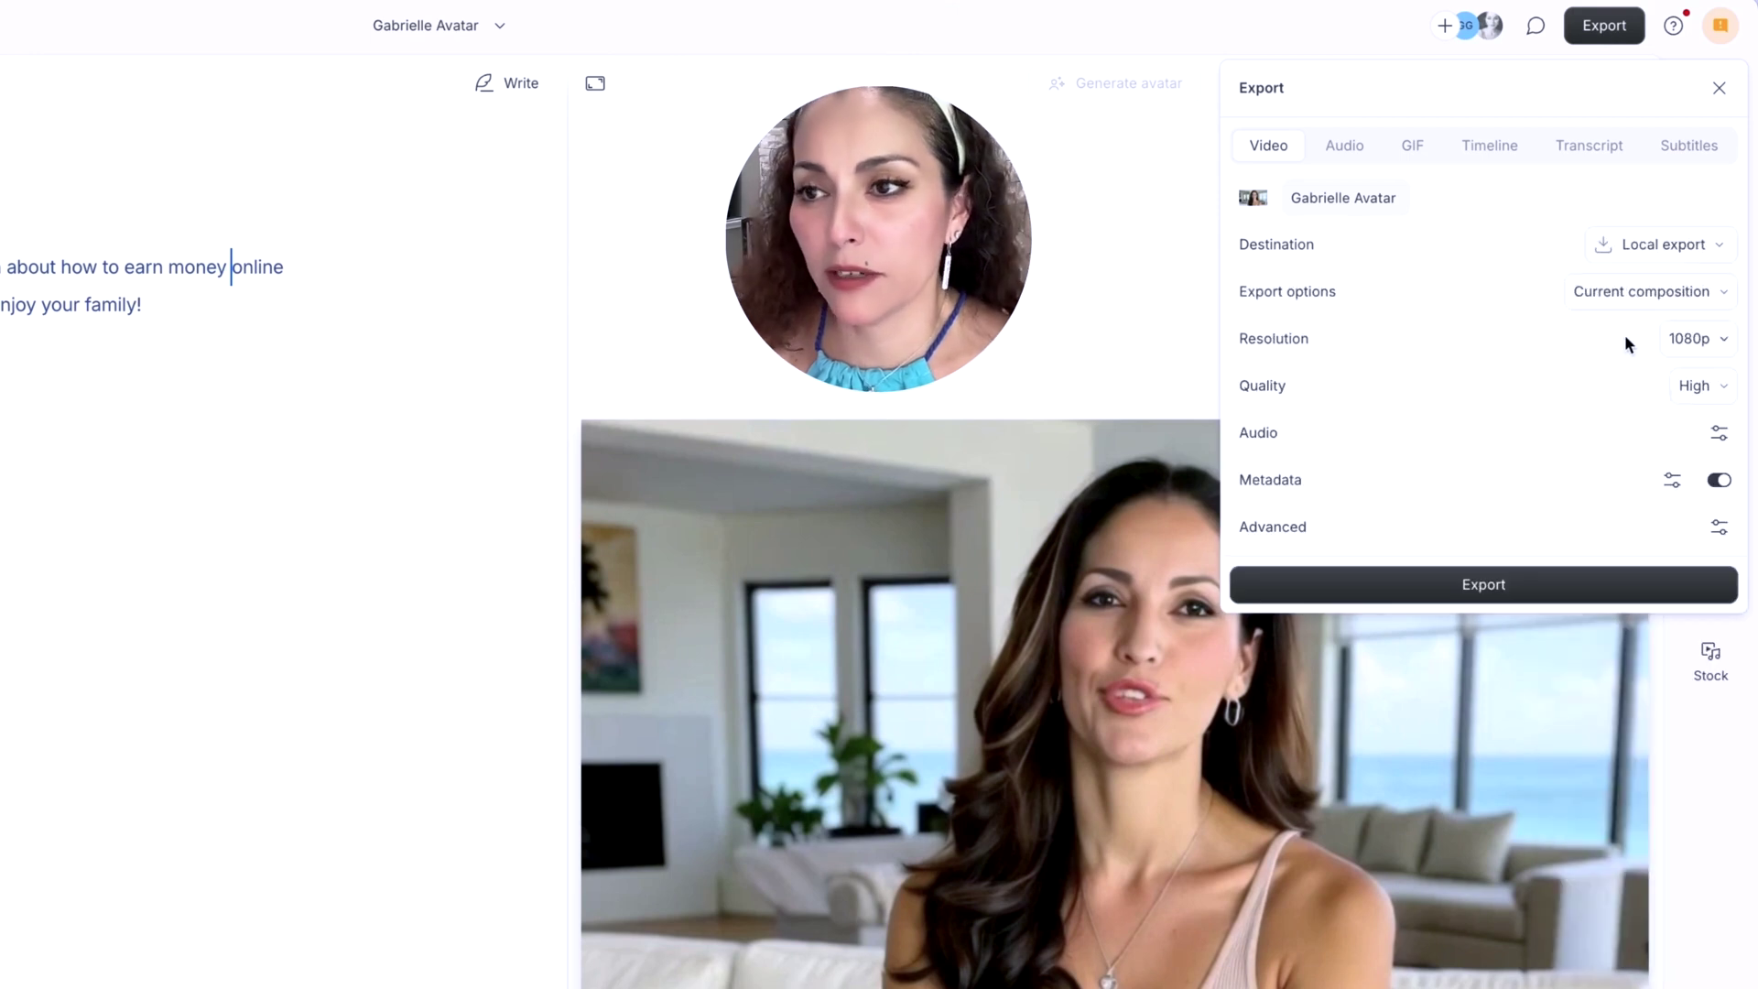
pyautogui.click(1706, 341)
pyautogui.click(1679, 550)
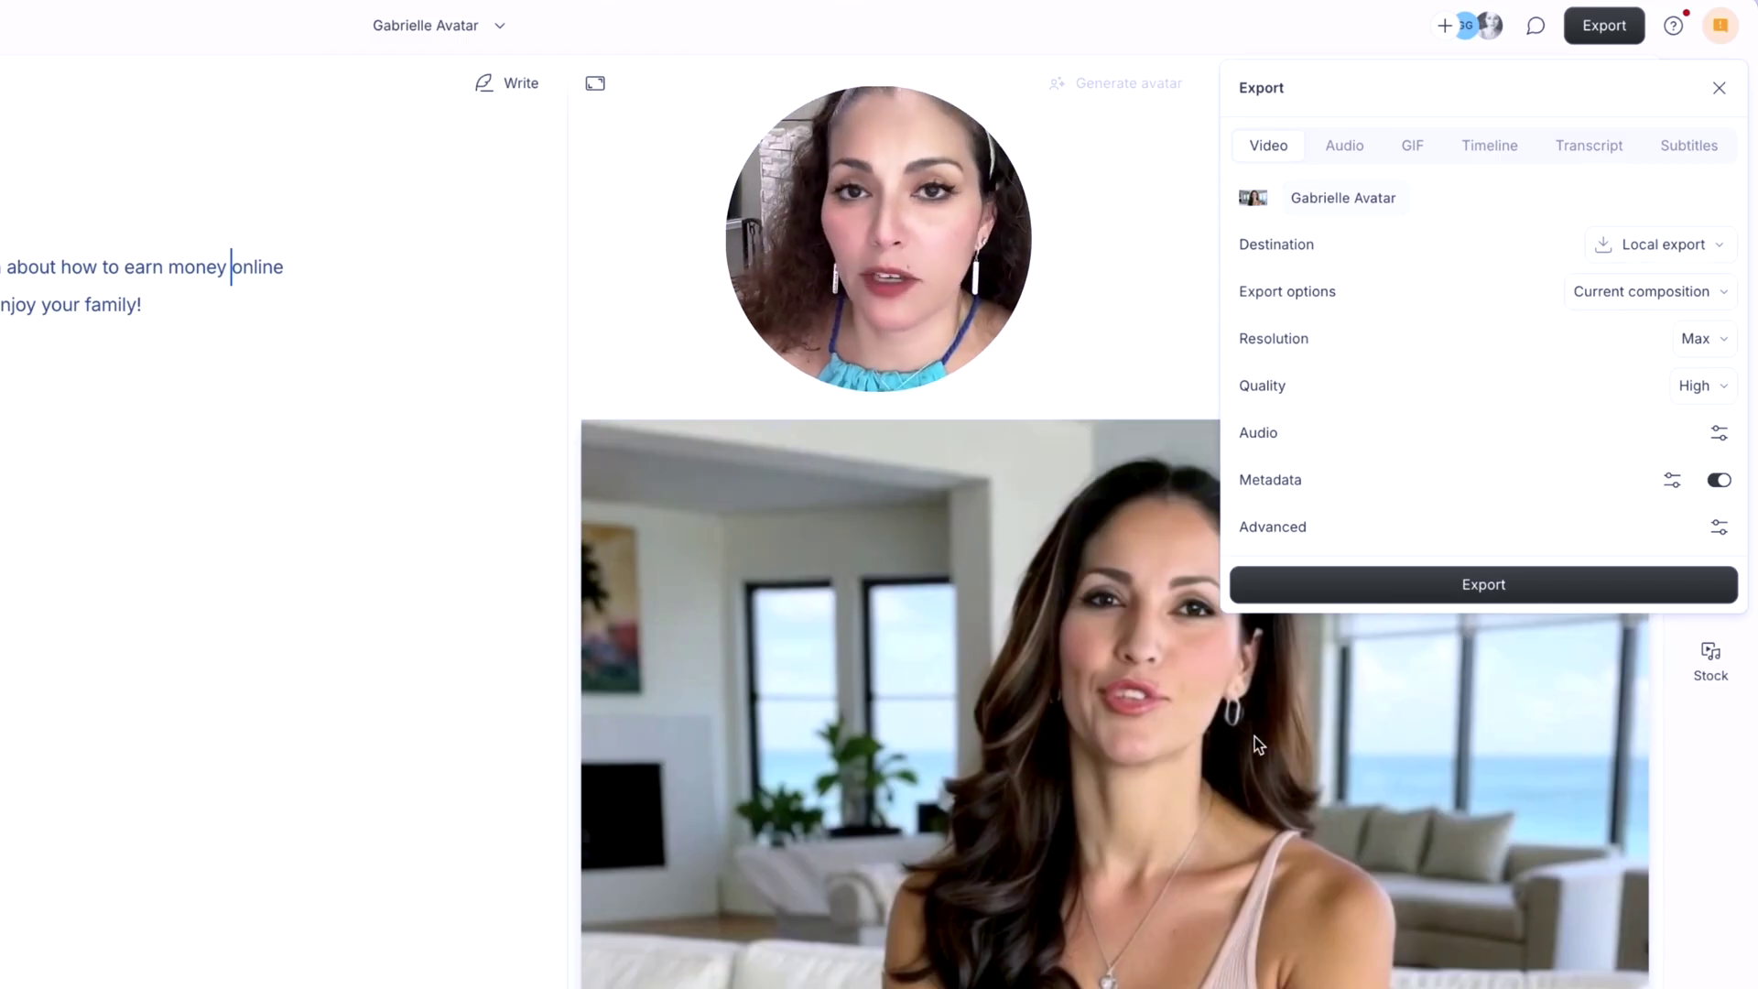
pyautogui.click(1714, 393)
pyautogui.click(1546, 400)
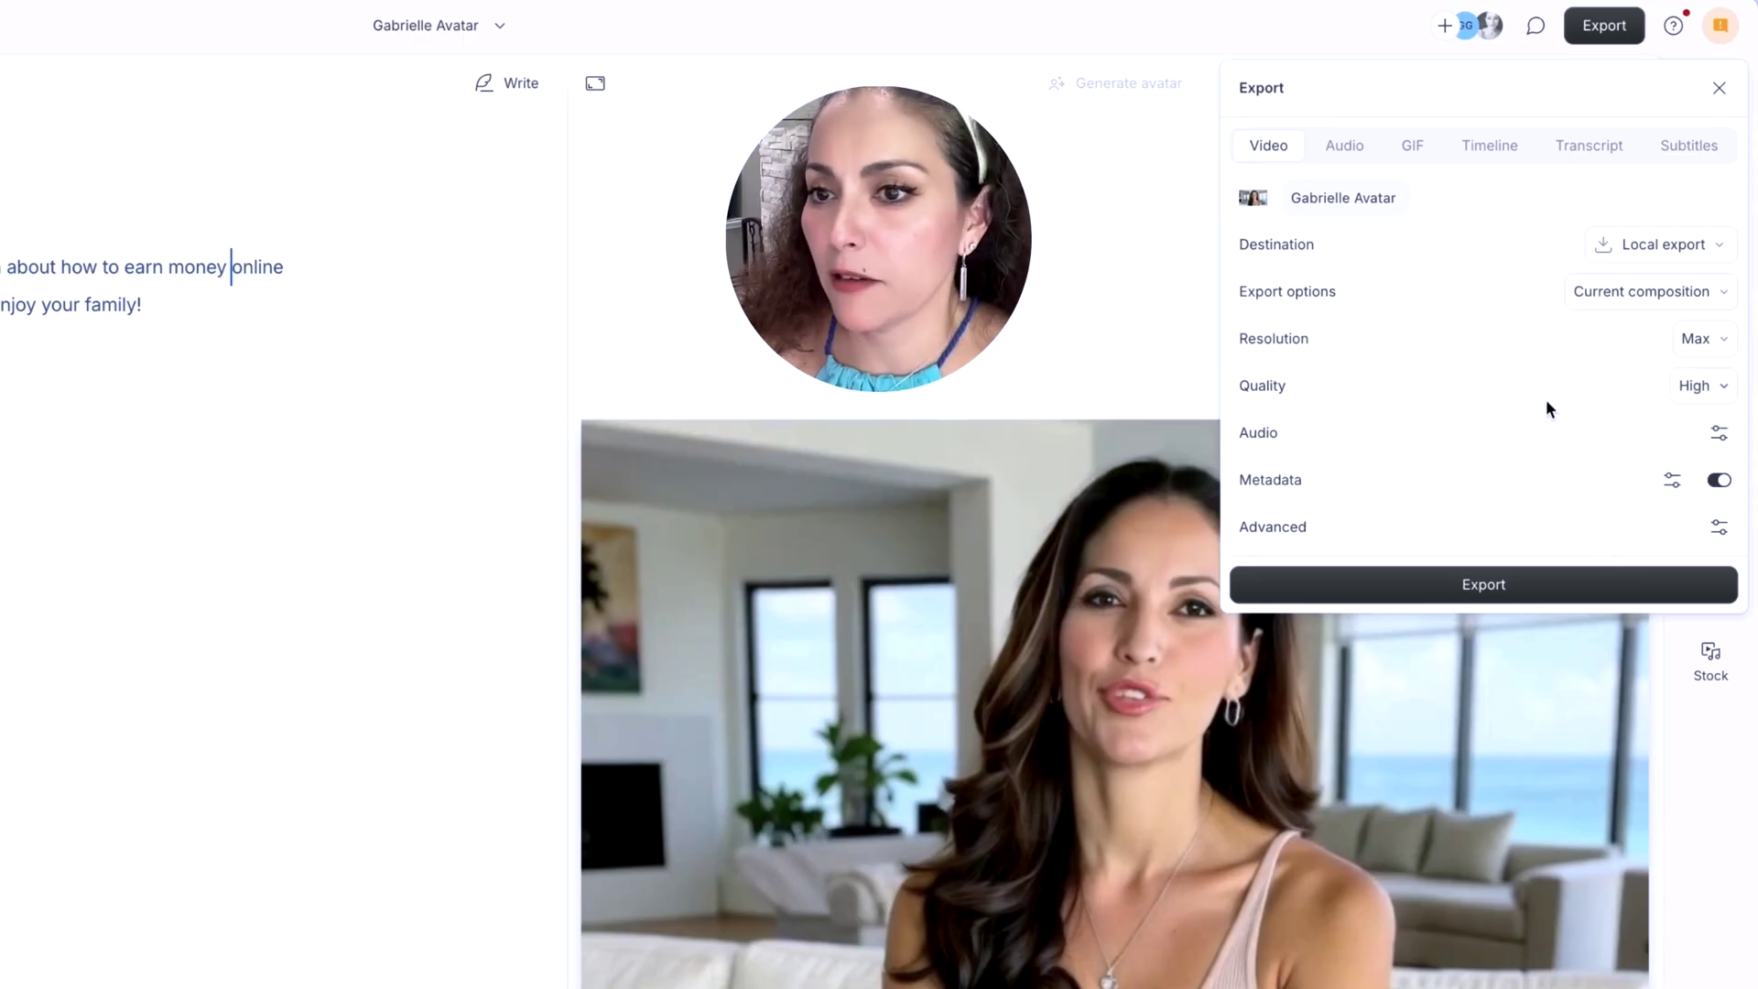
# Check the audio and advanced export settings, and export the video as an MP4 into the Video51_DescriptAvatars folder under its default name
pyautogui.click(1721, 433)
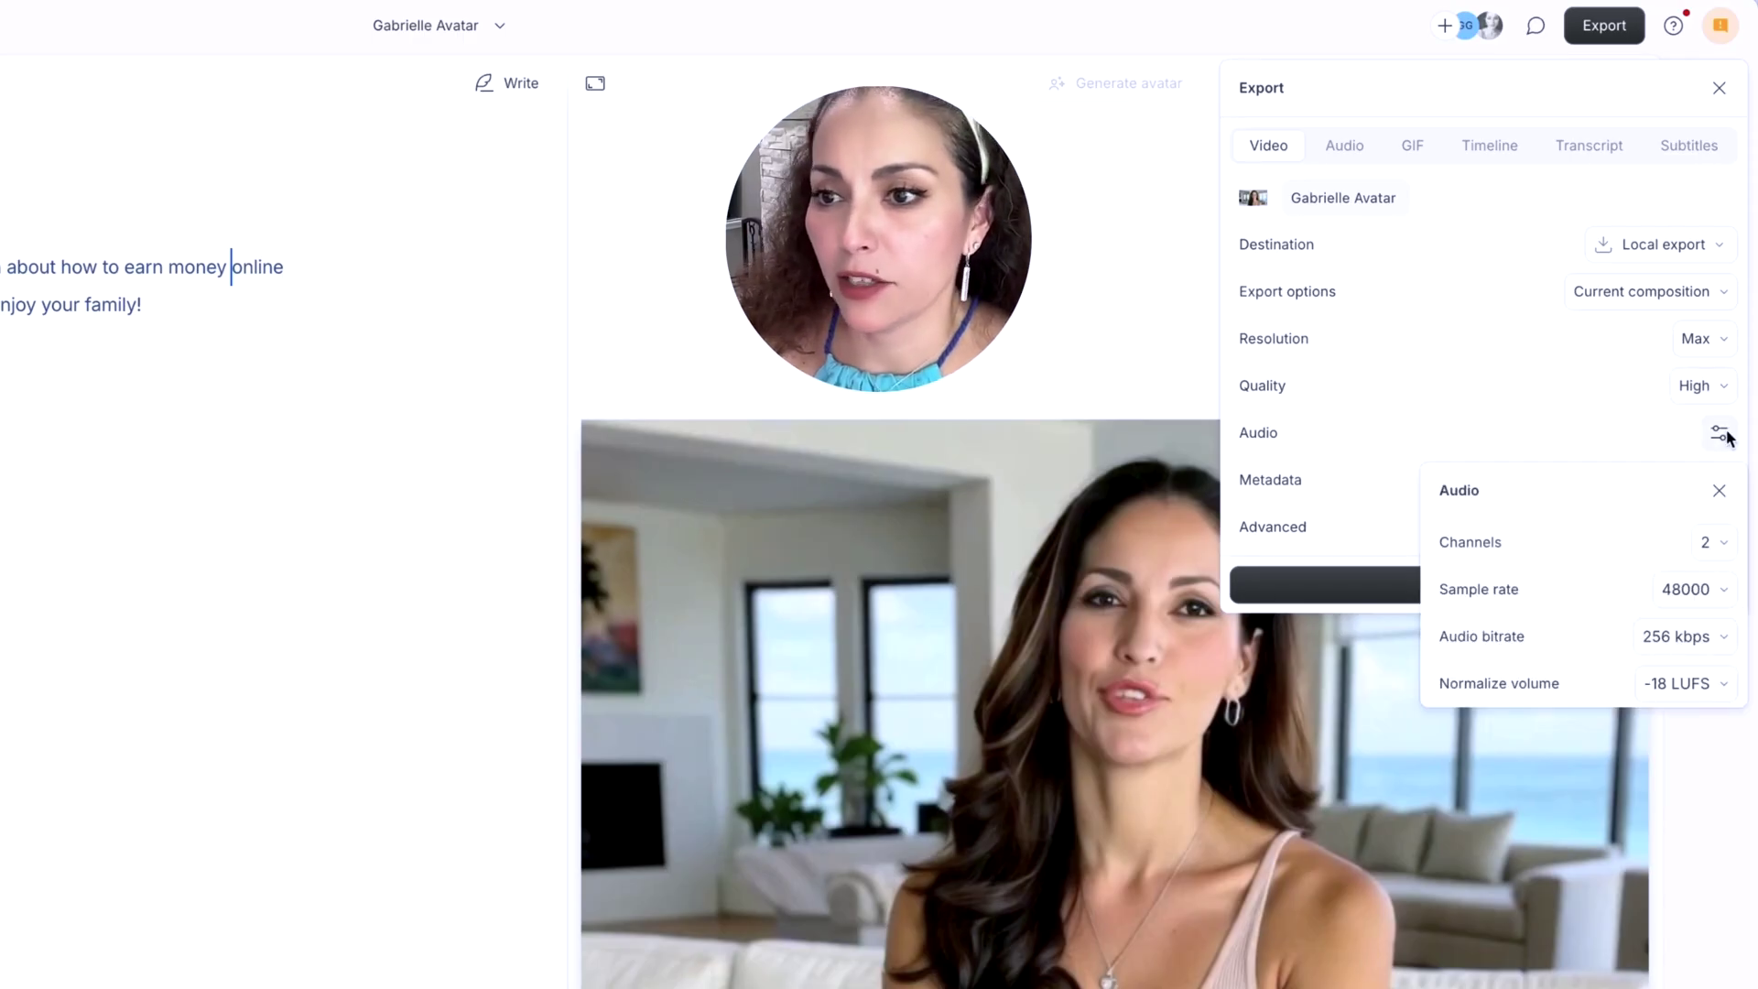
pyautogui.click(1547, 439)
pyautogui.click(1719, 529)
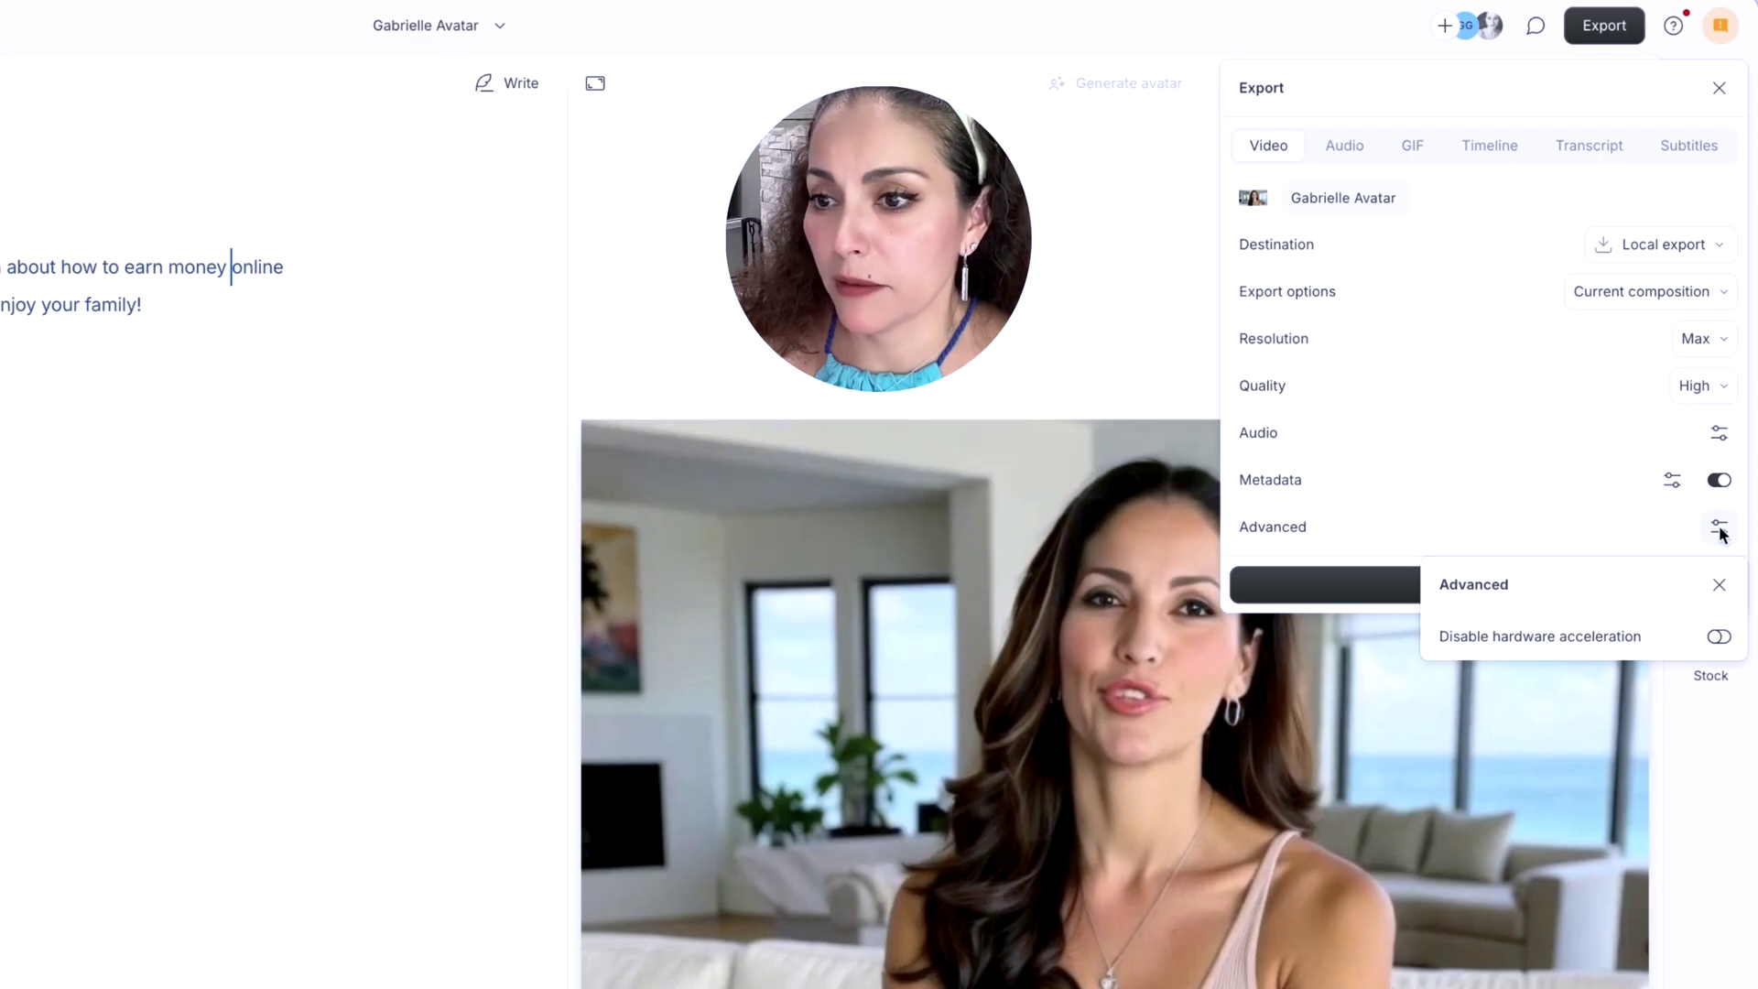
pyautogui.click(1558, 526)
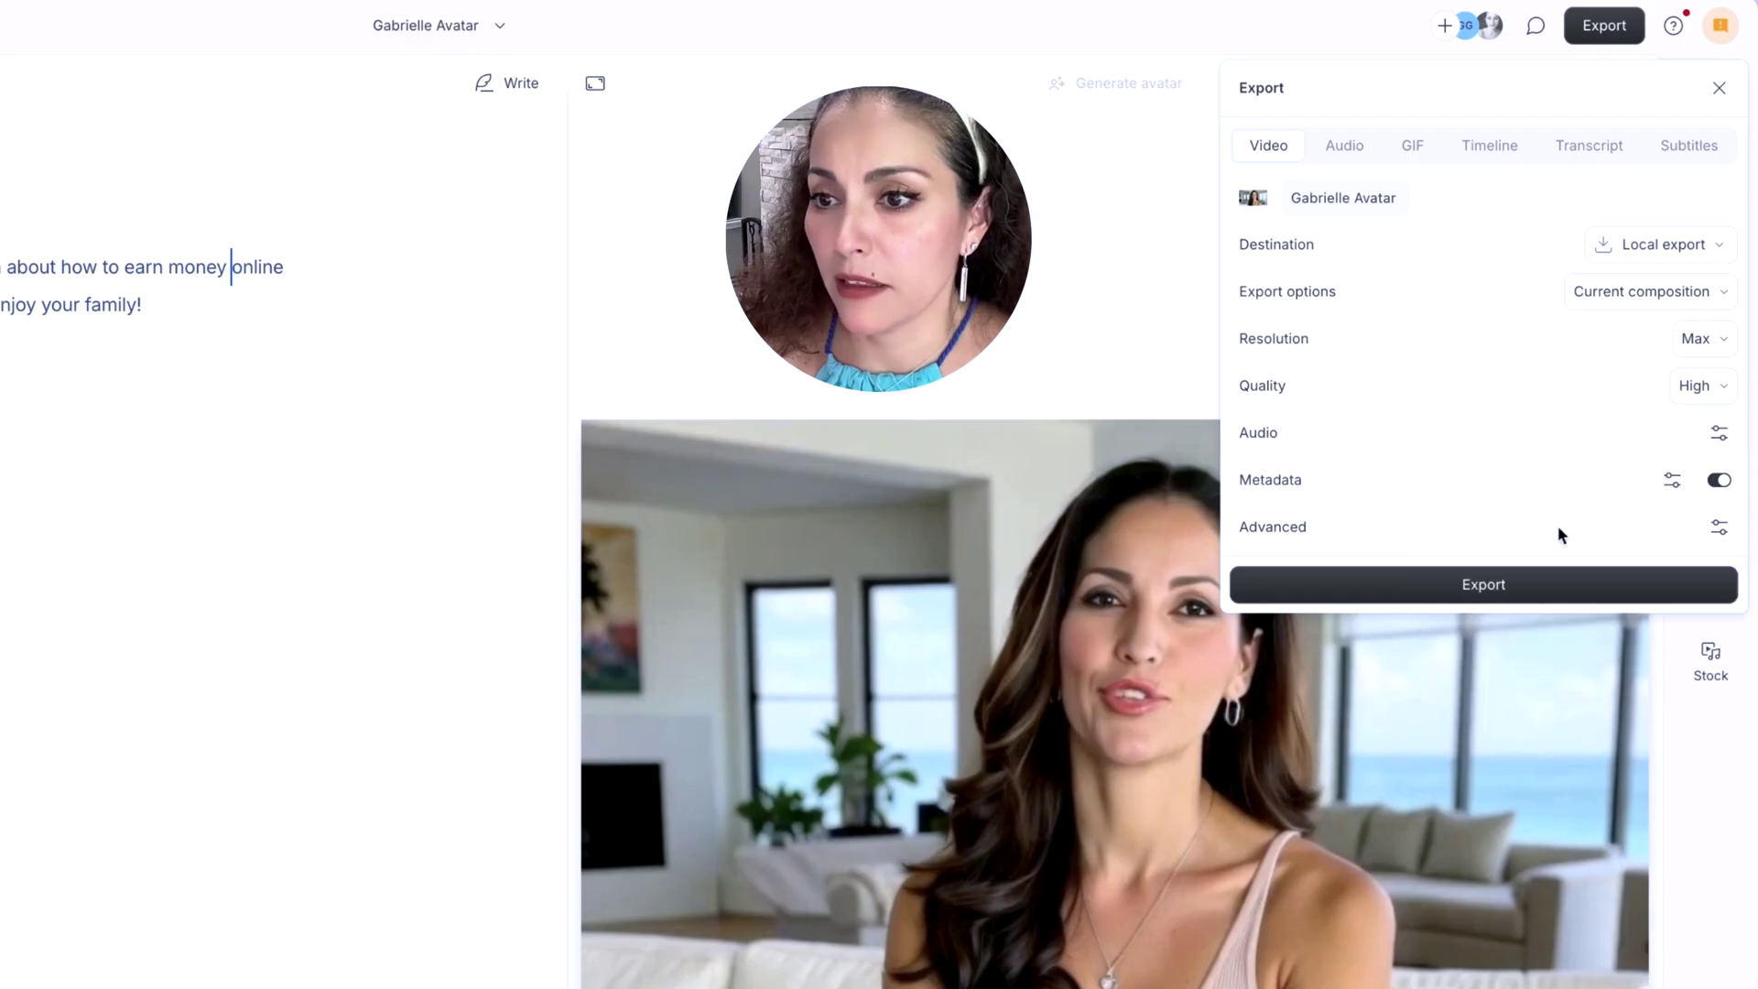
pyautogui.click(1484, 587)
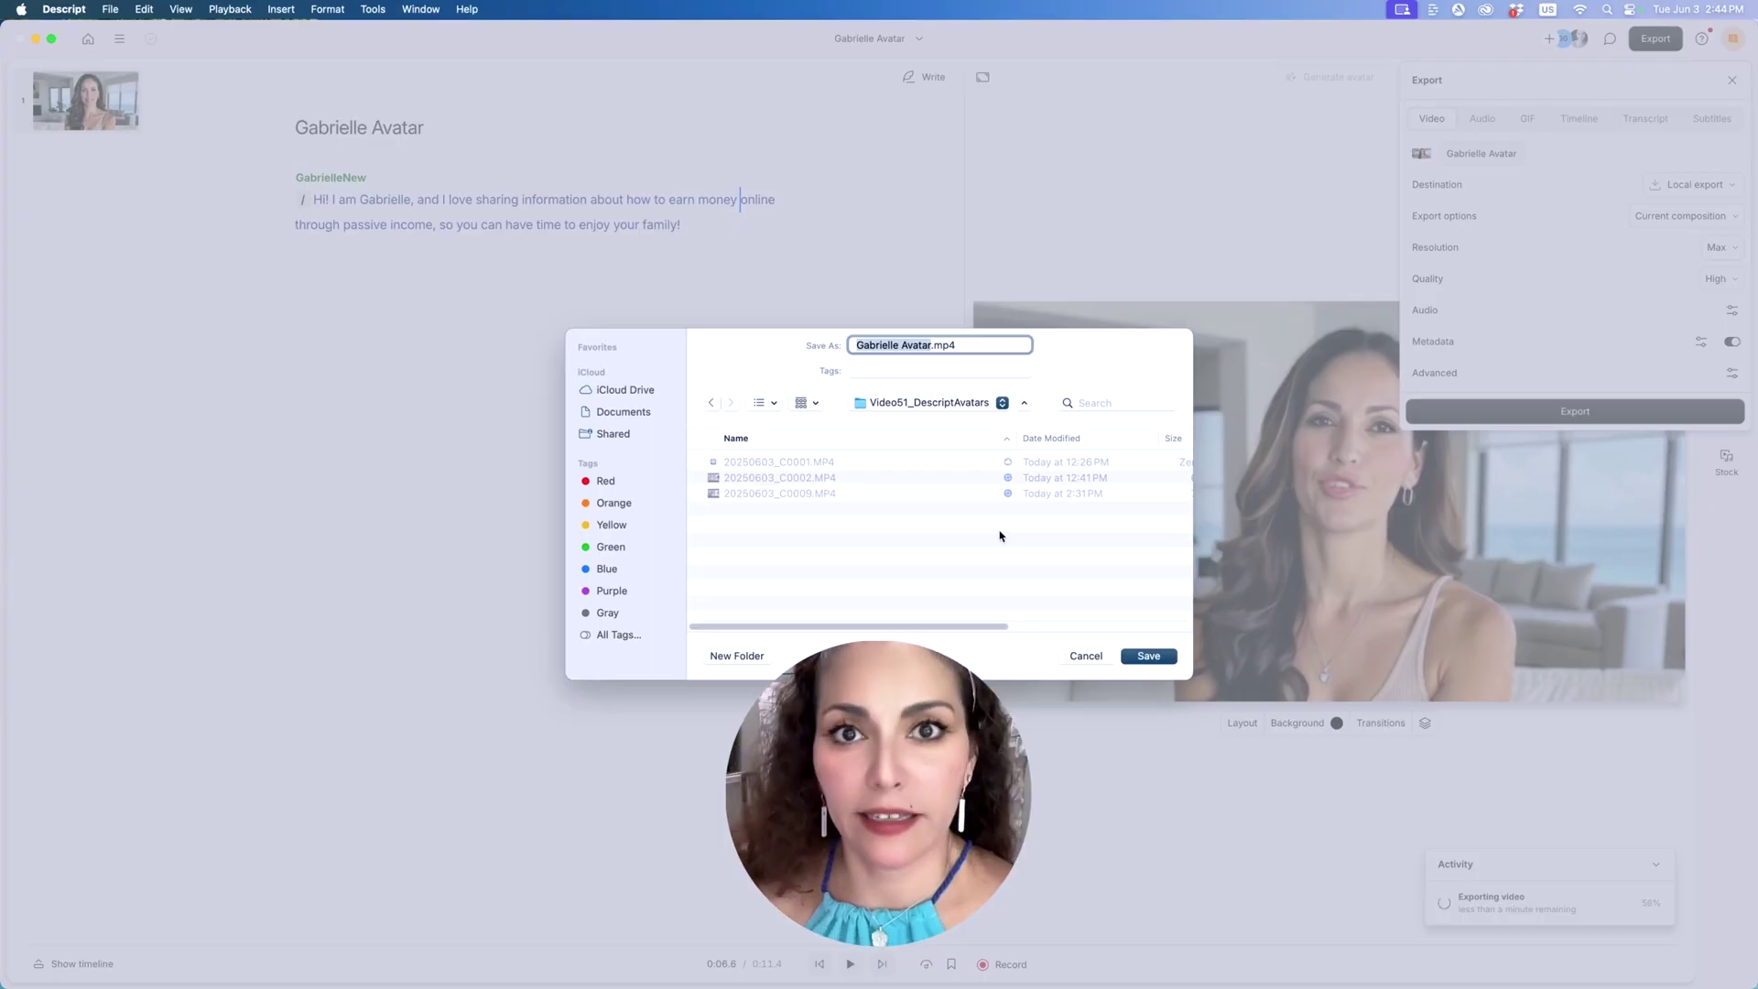
pyautogui.press('Return')
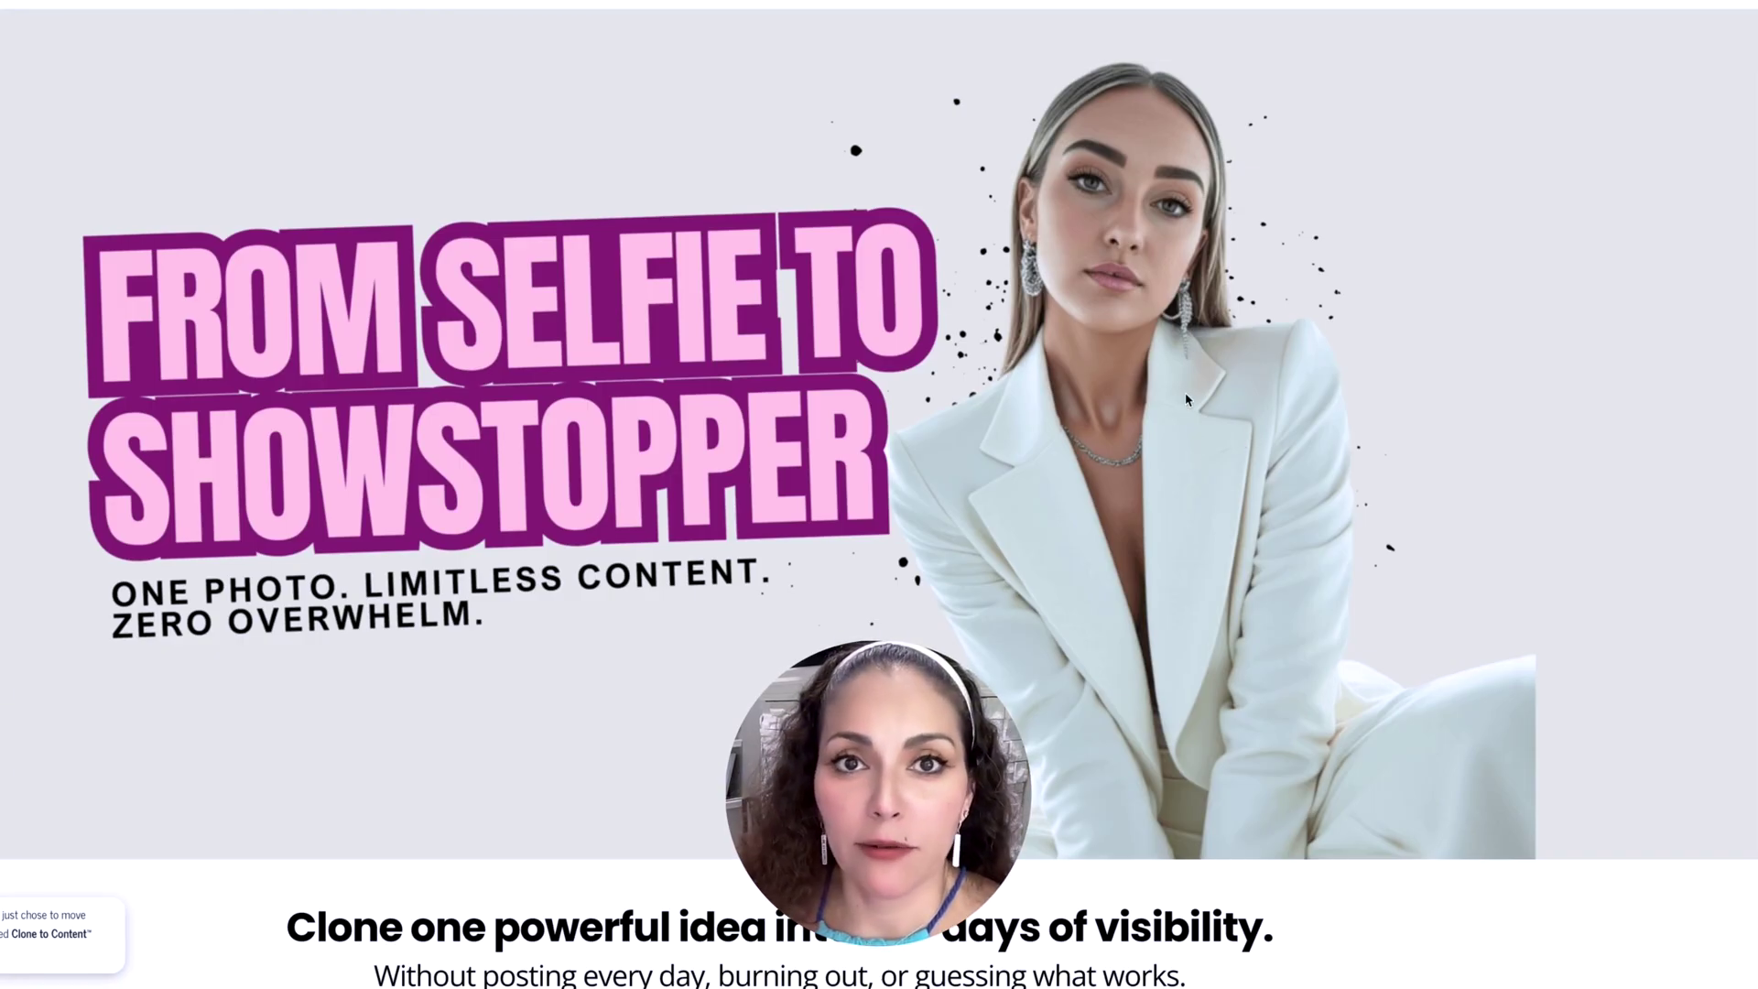
pyautogui.scroll(-4, 1186, 399)
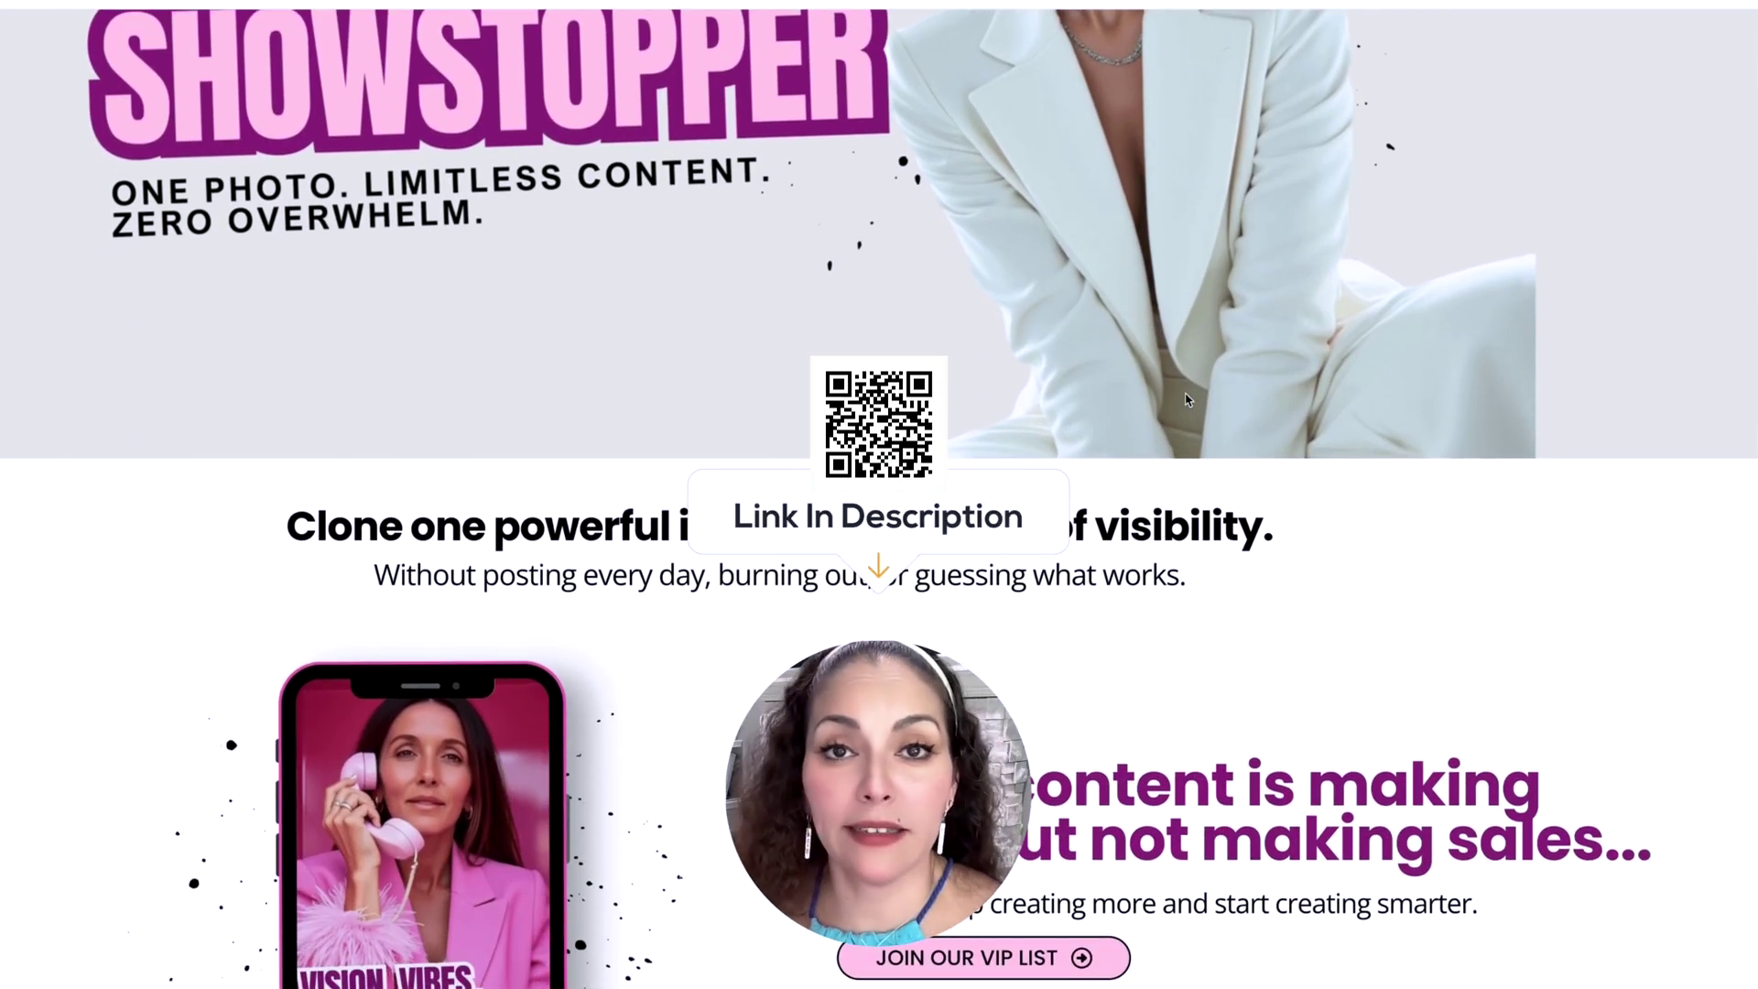
pyautogui.scroll(-1, 1185, 400)
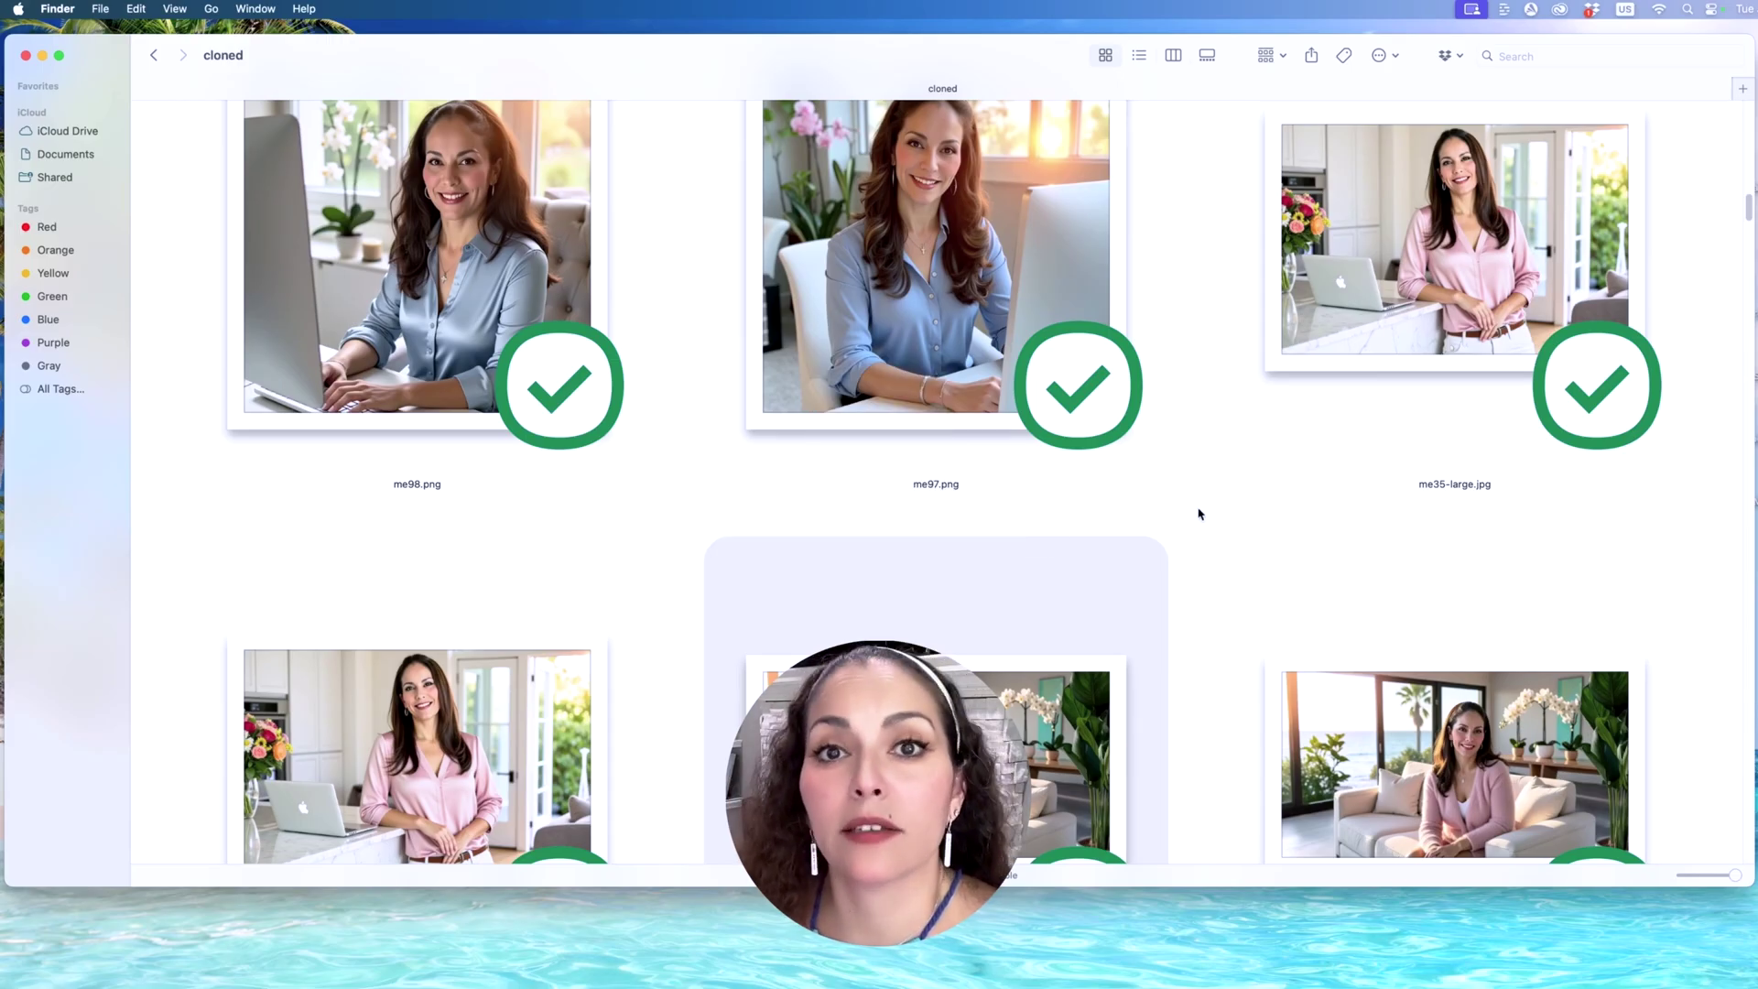
# Browse the AI-generated portraits in the cloned folder, preview me95.jpg at a larger size, and close the preview
pyautogui.scroll(8, 1199, 515)
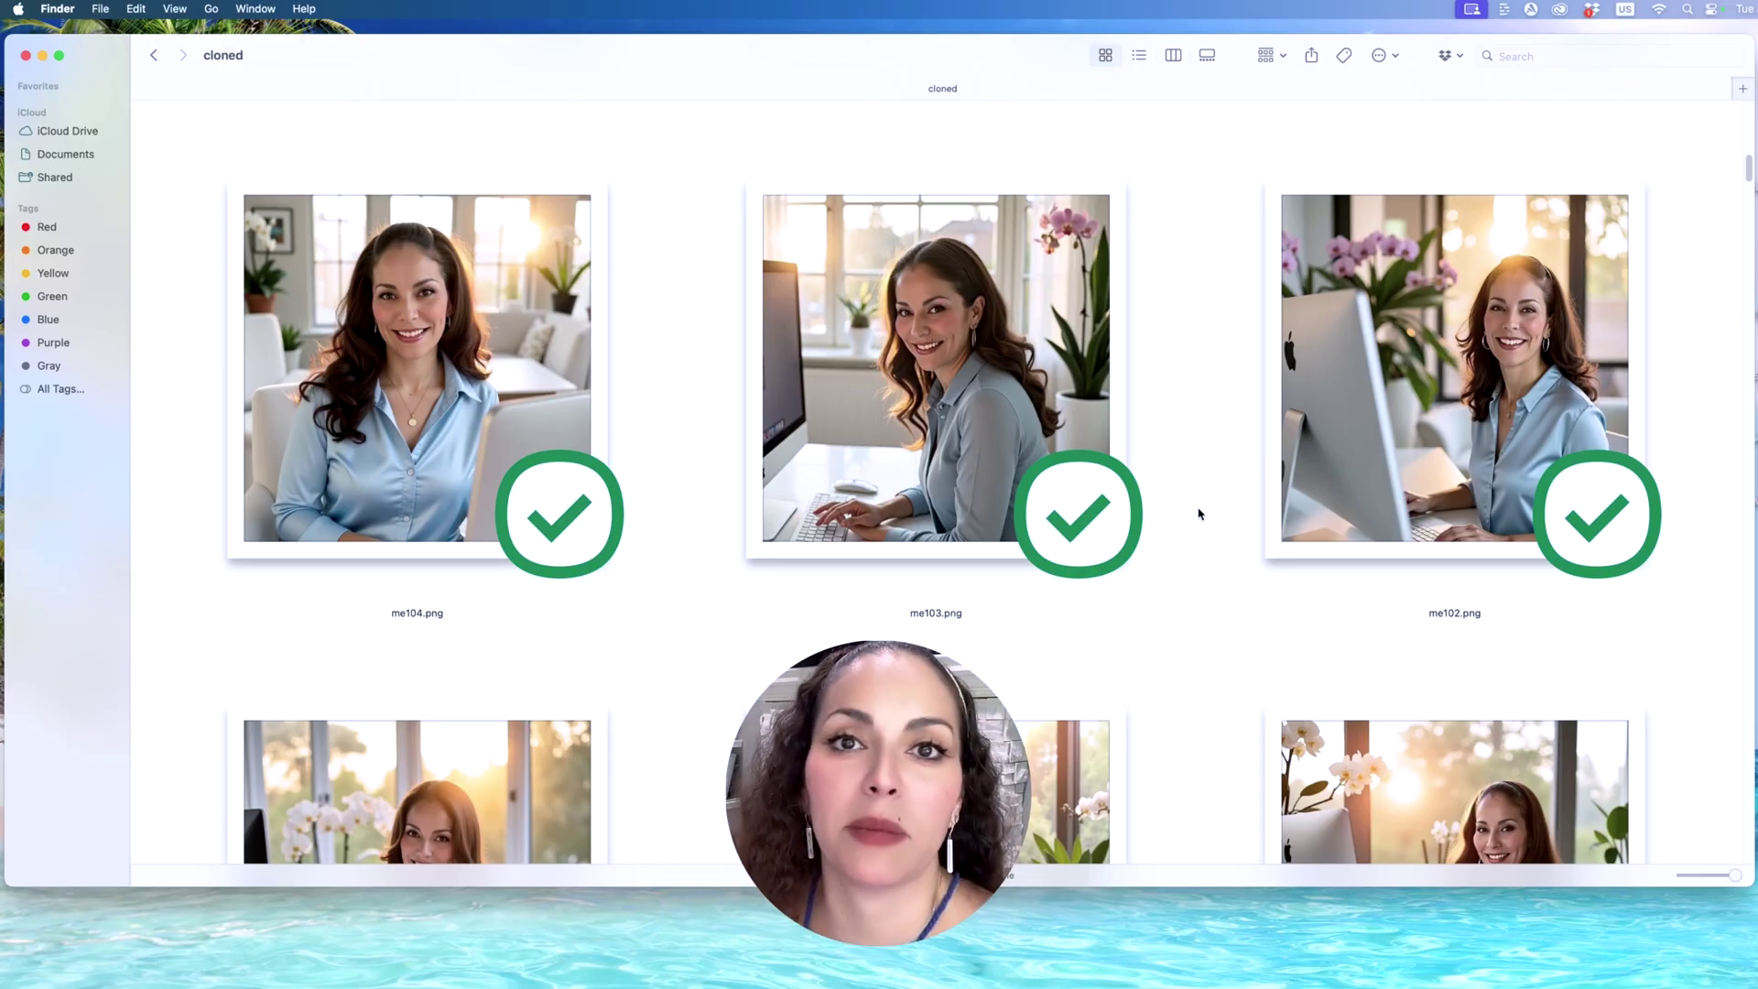
pyautogui.scroll(4, 1198, 515)
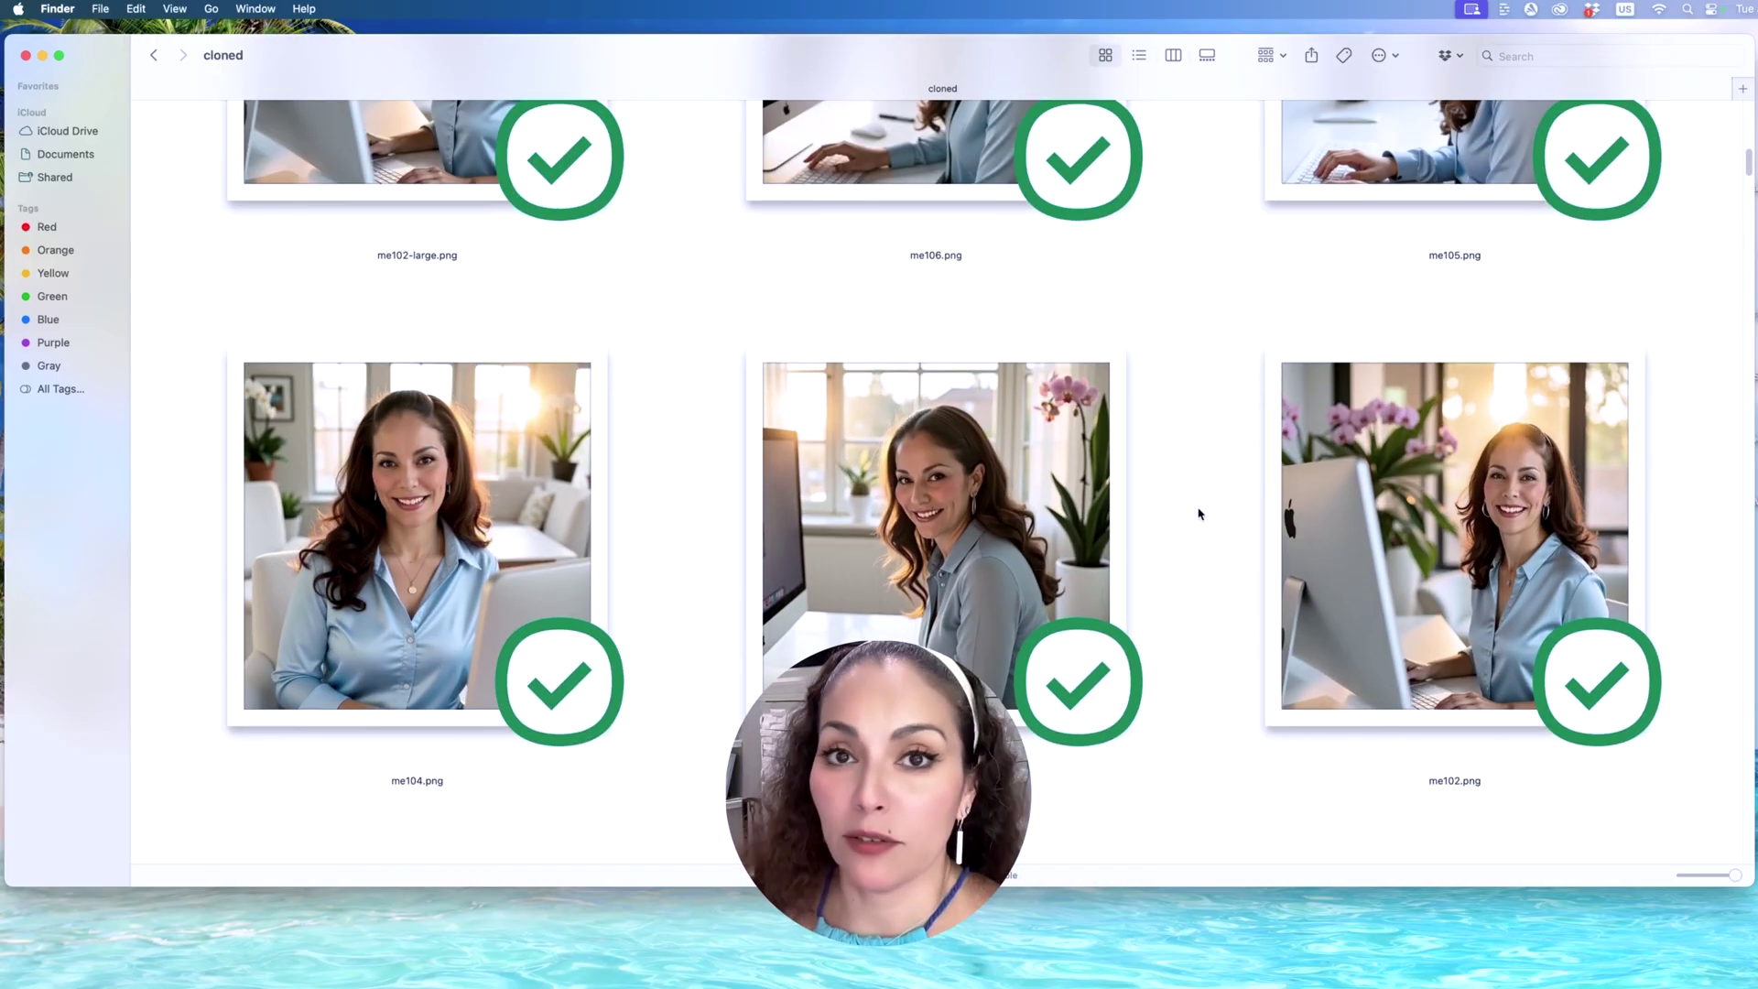
pyautogui.scroll(8, 1200, 514)
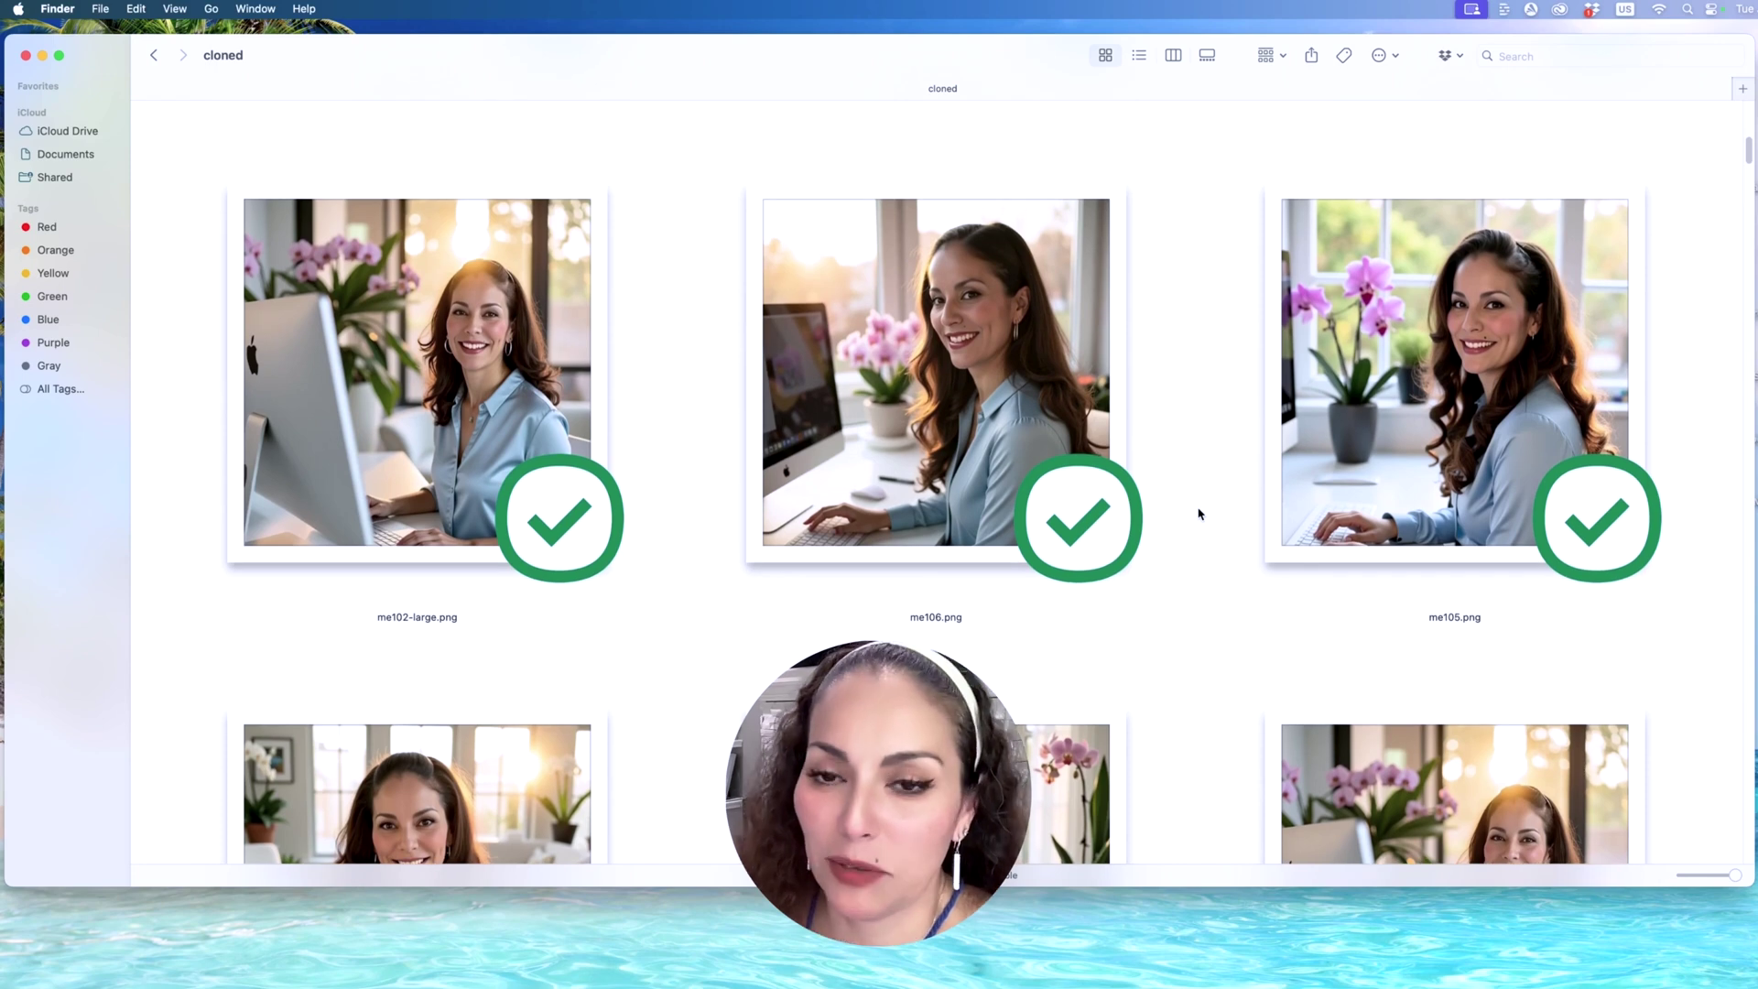
pyautogui.scroll(10, 1198, 514)
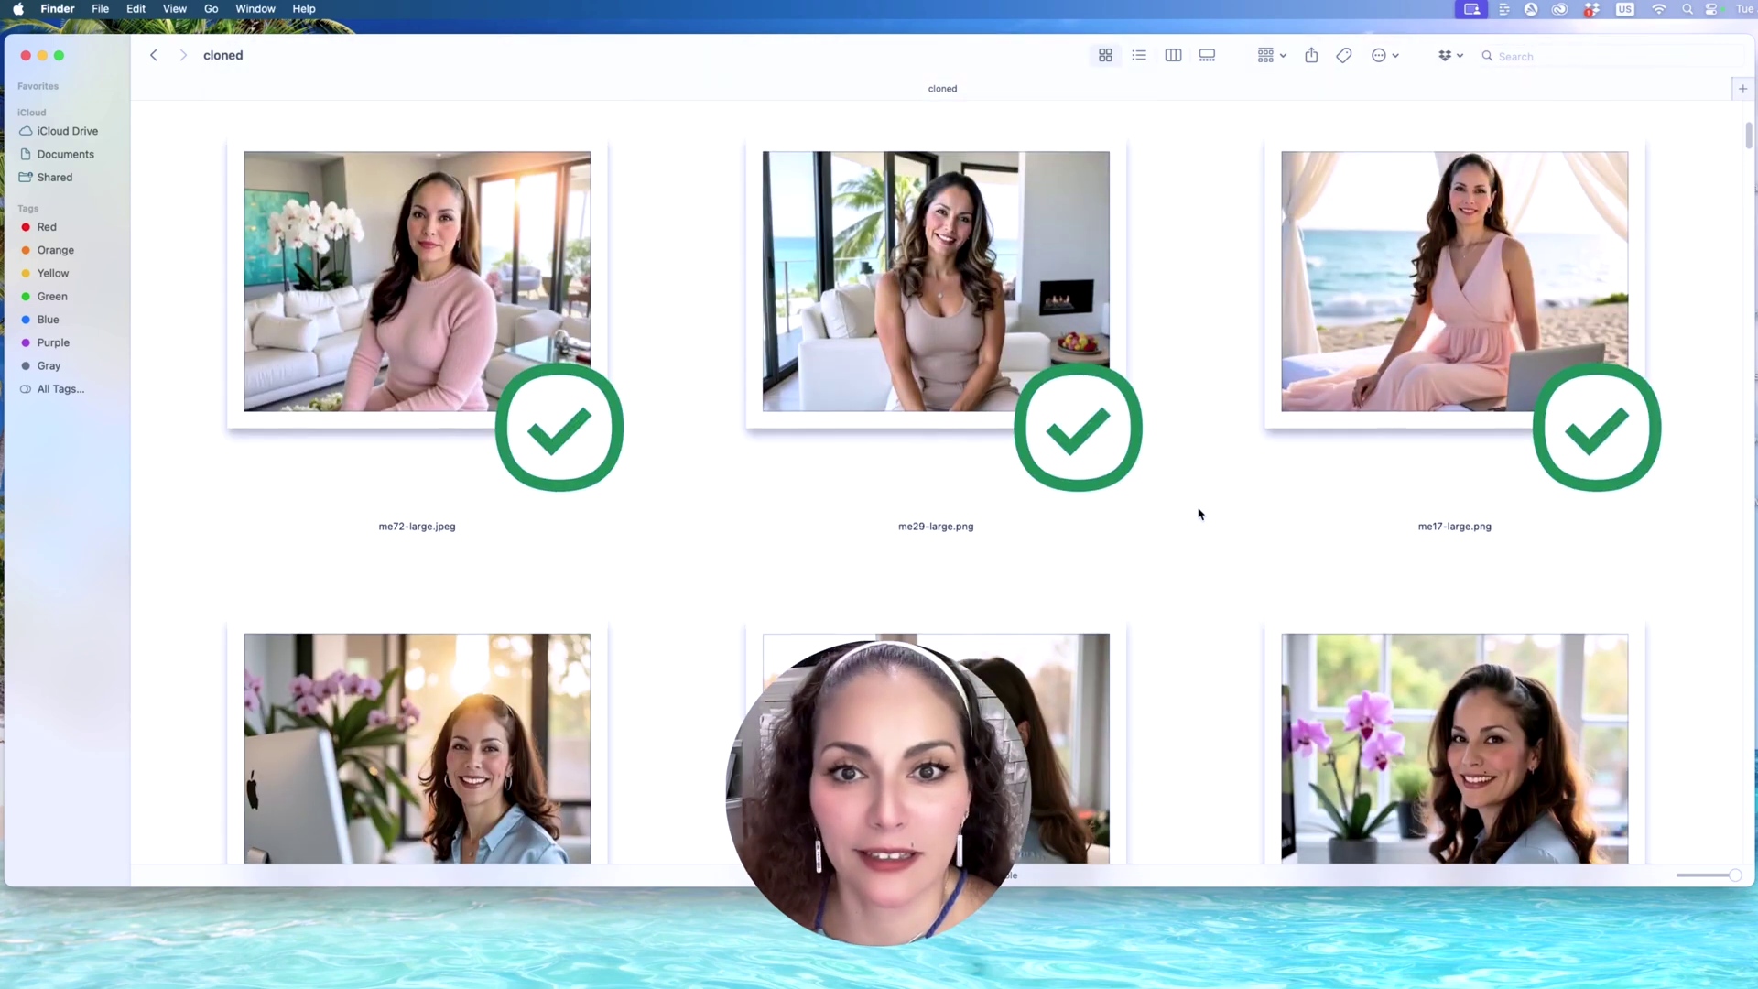
pyautogui.scroll(4, 1199, 514)
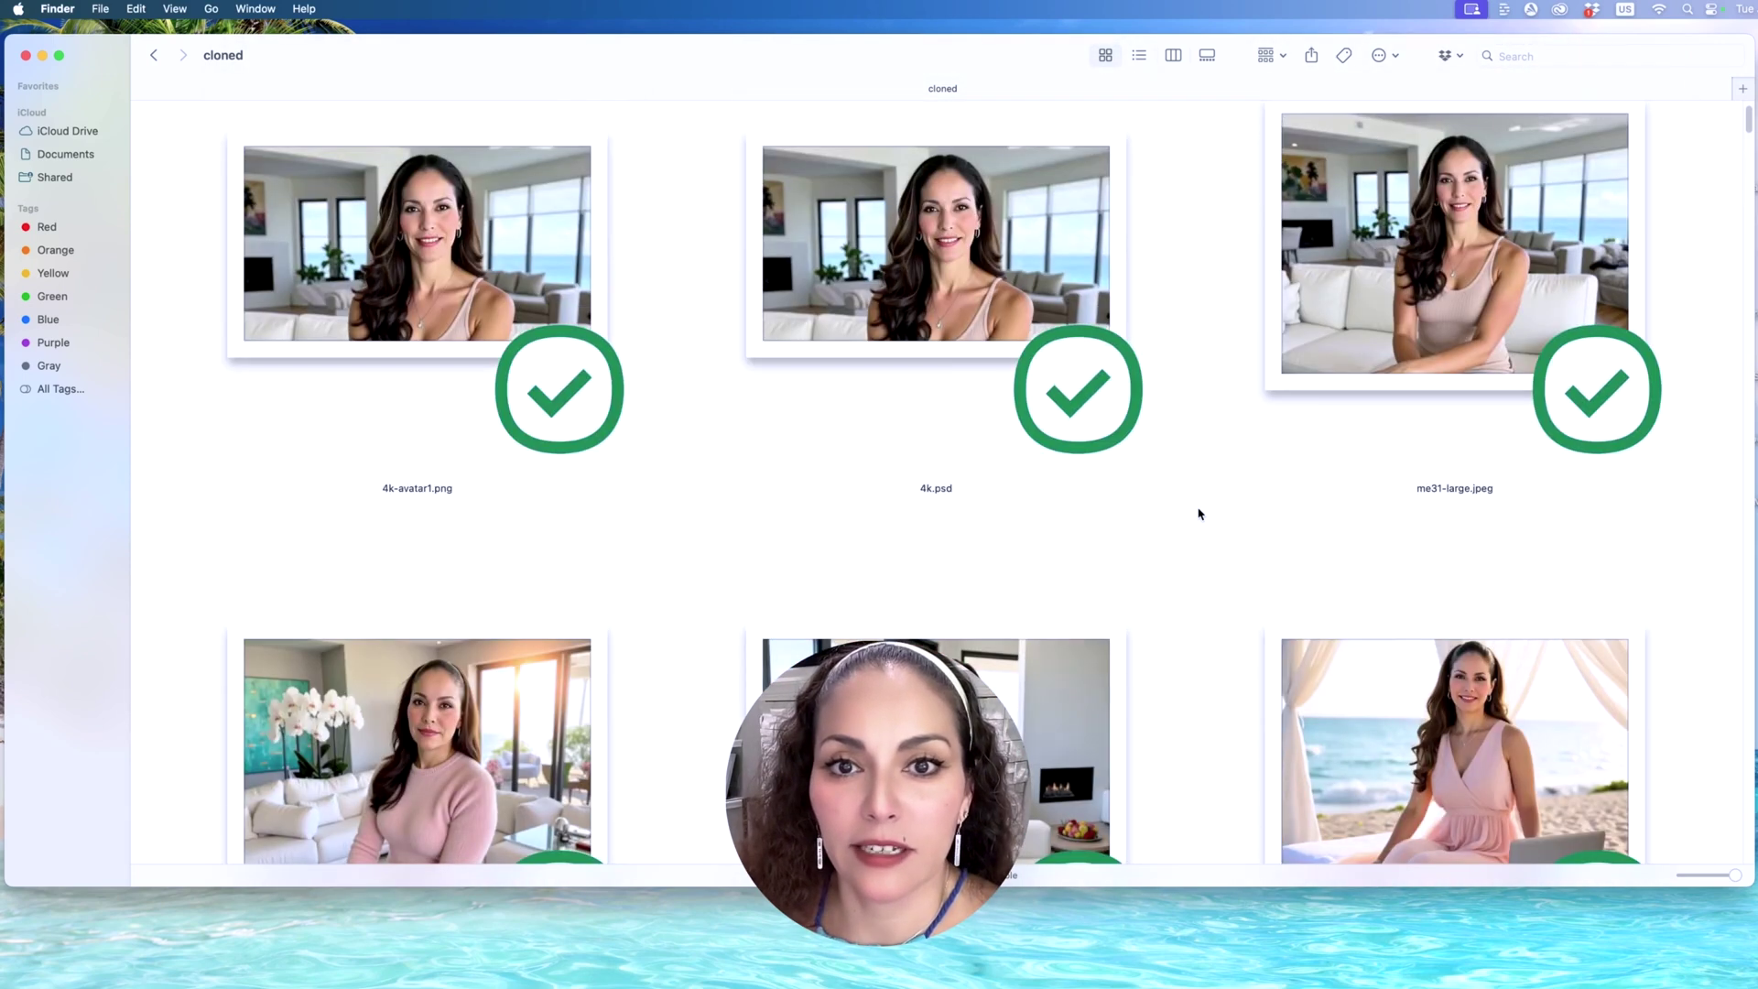
pyautogui.scroll(-10, 1199, 513)
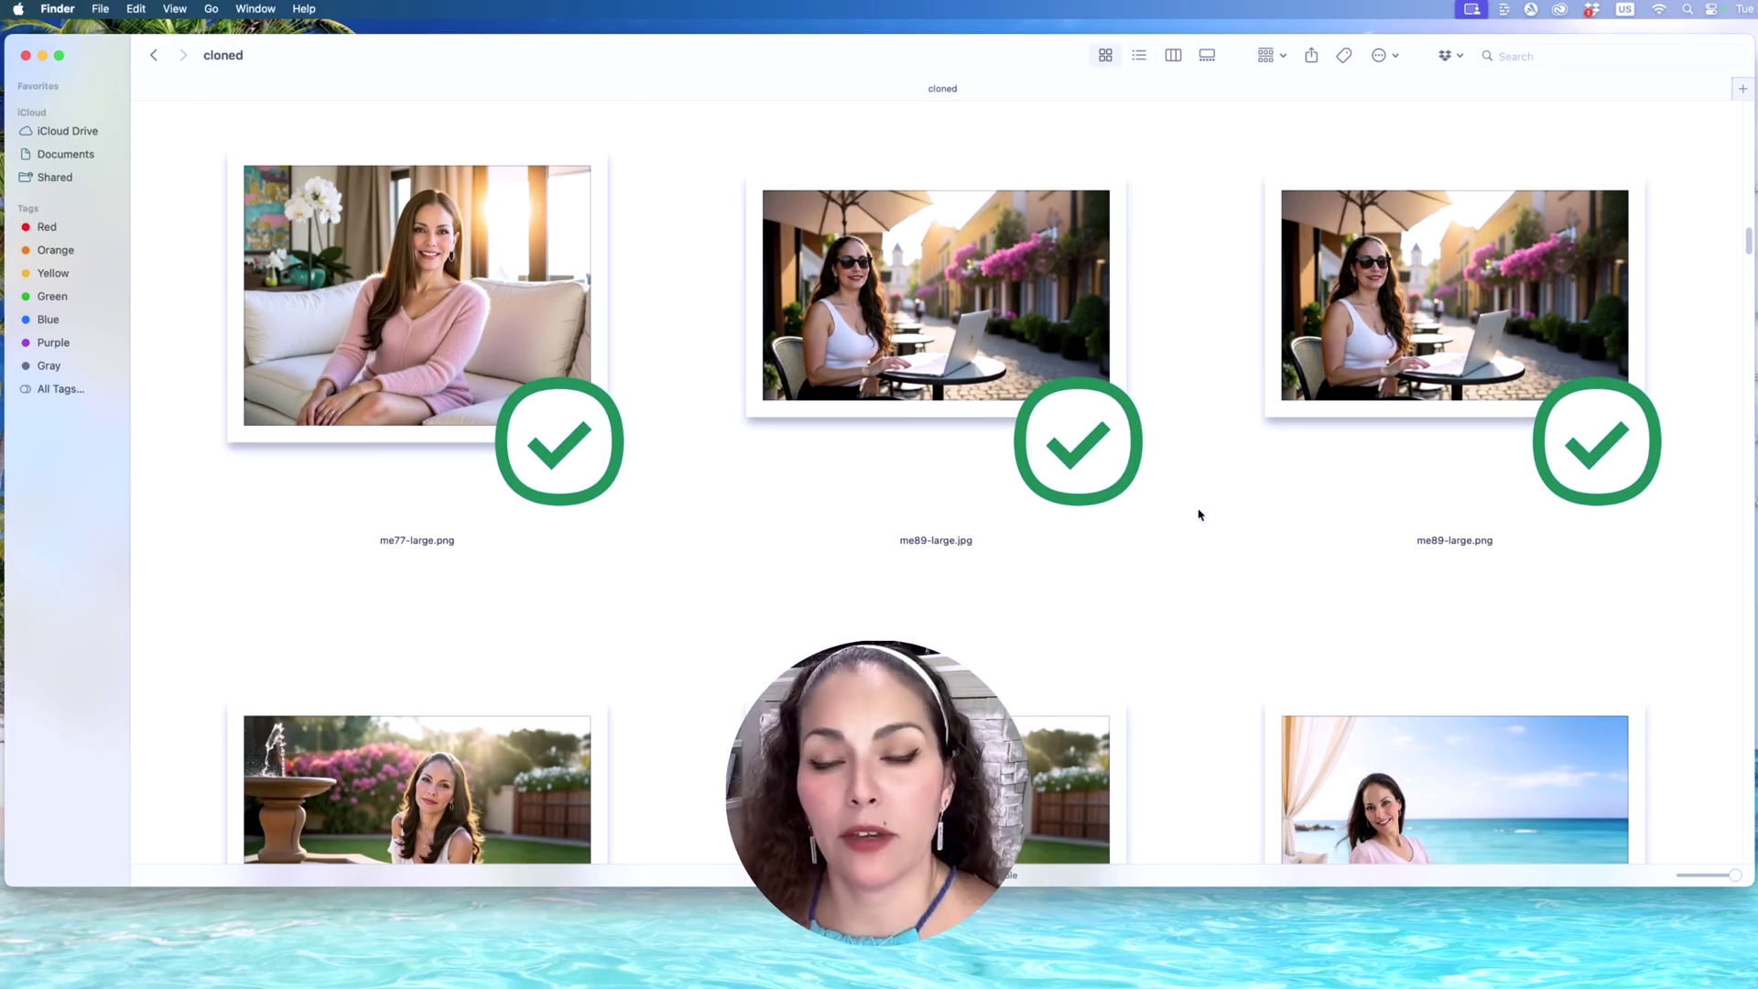
pyautogui.scroll(-10, 1199, 514)
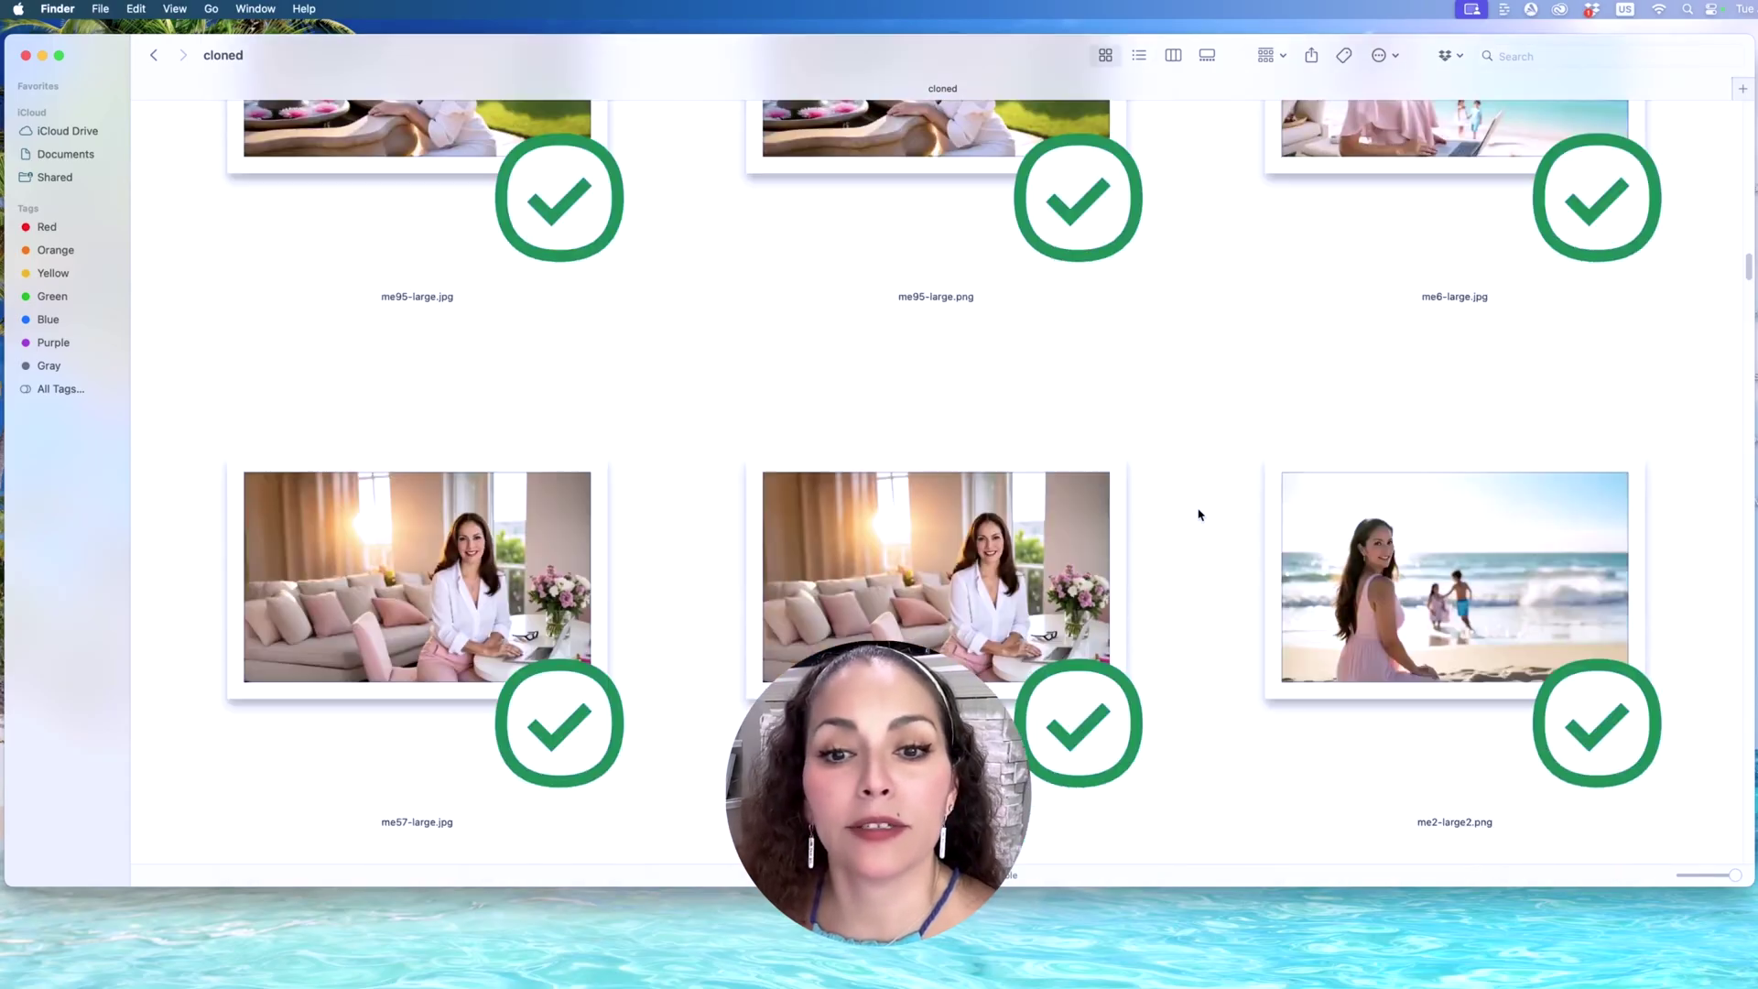
pyautogui.click(996, 553)
pyautogui.press('space')
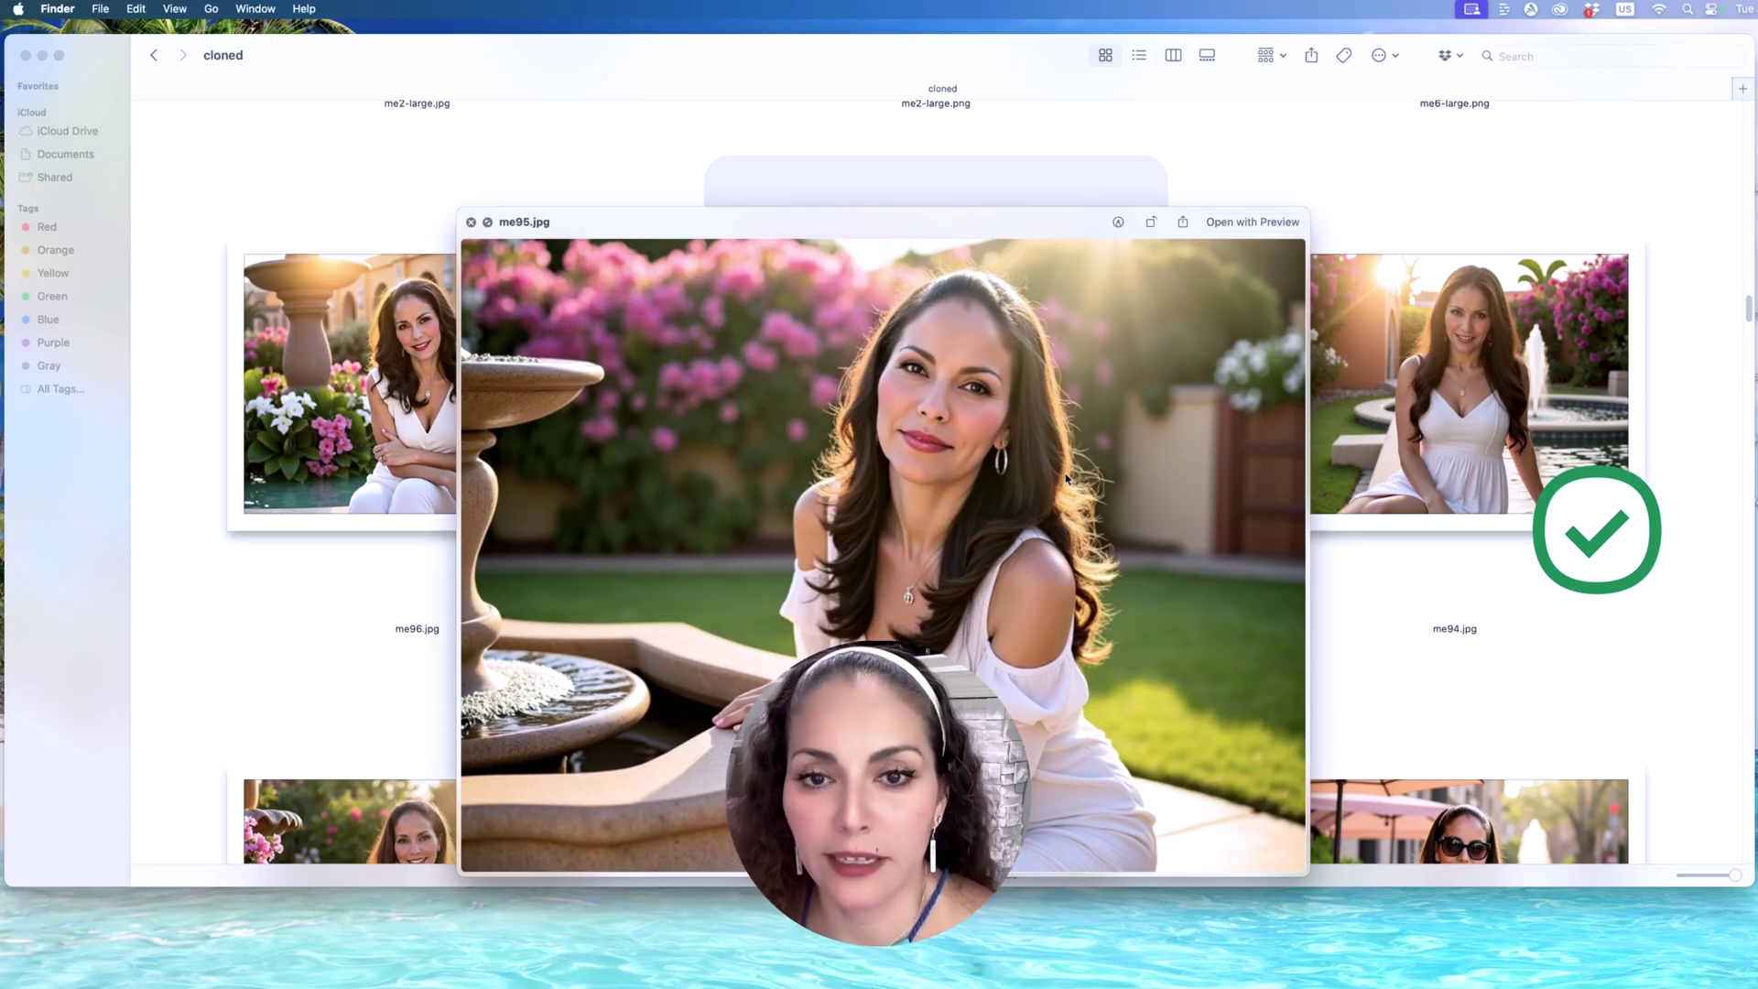
pyautogui.click(471, 223)
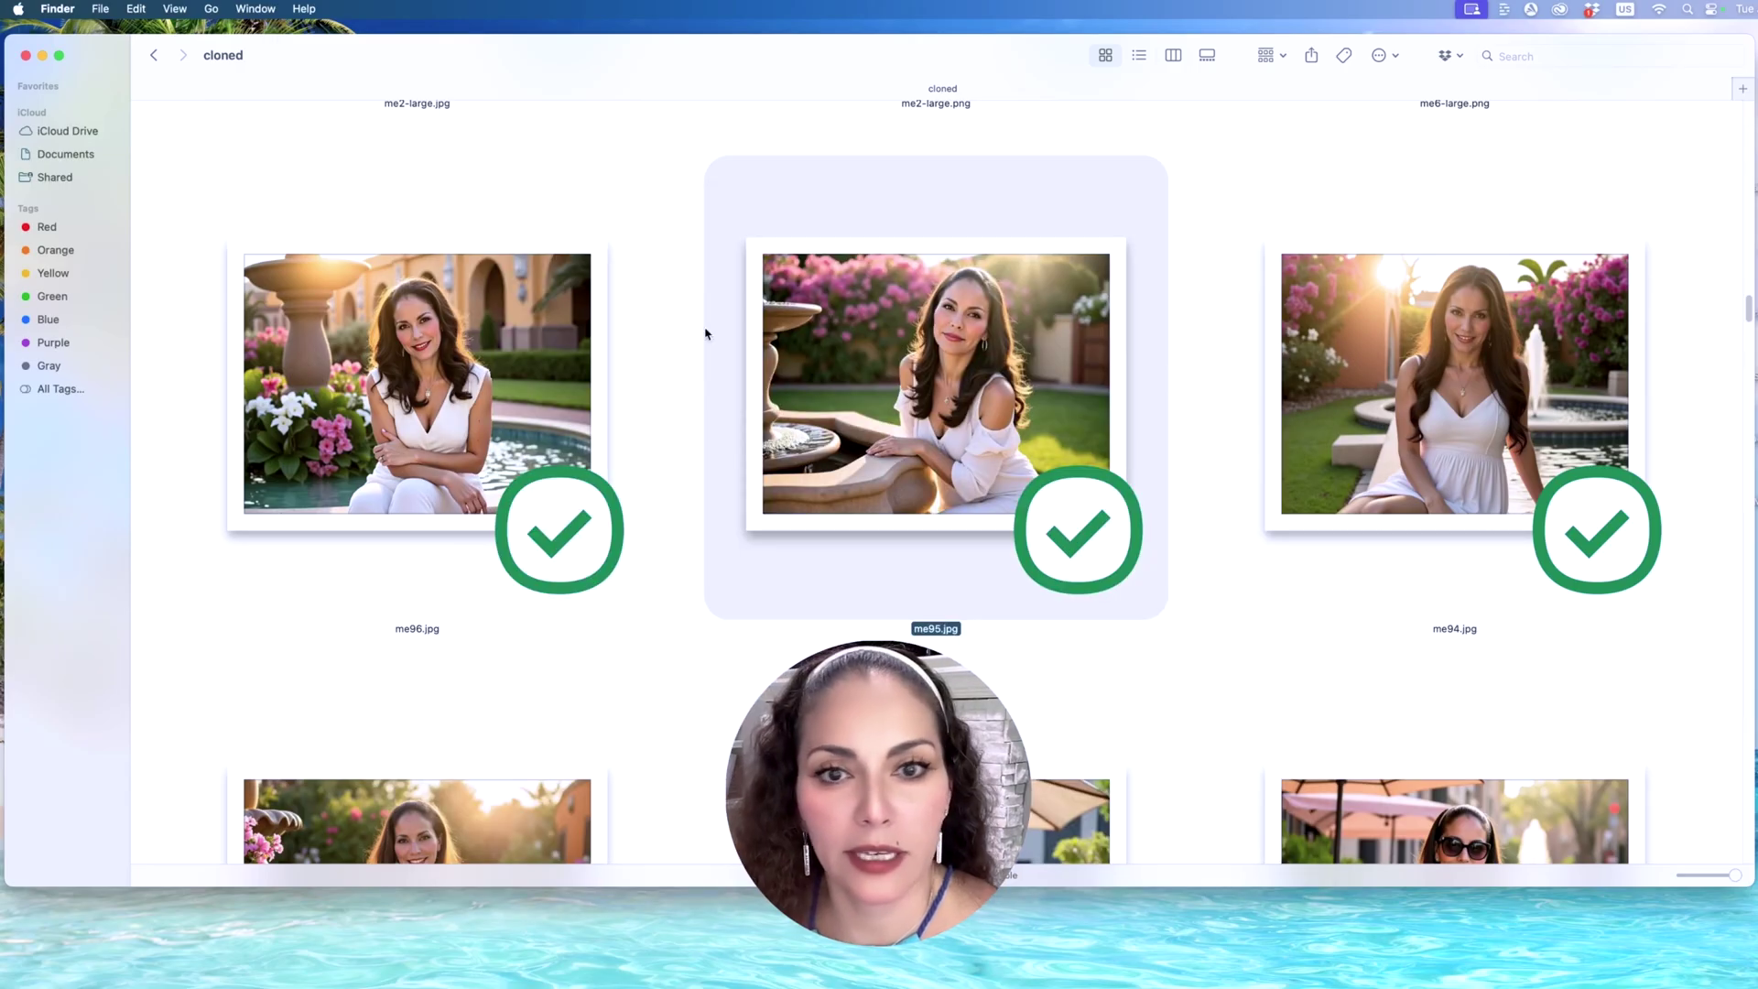
pyautogui.scroll(15, 1282, 467)
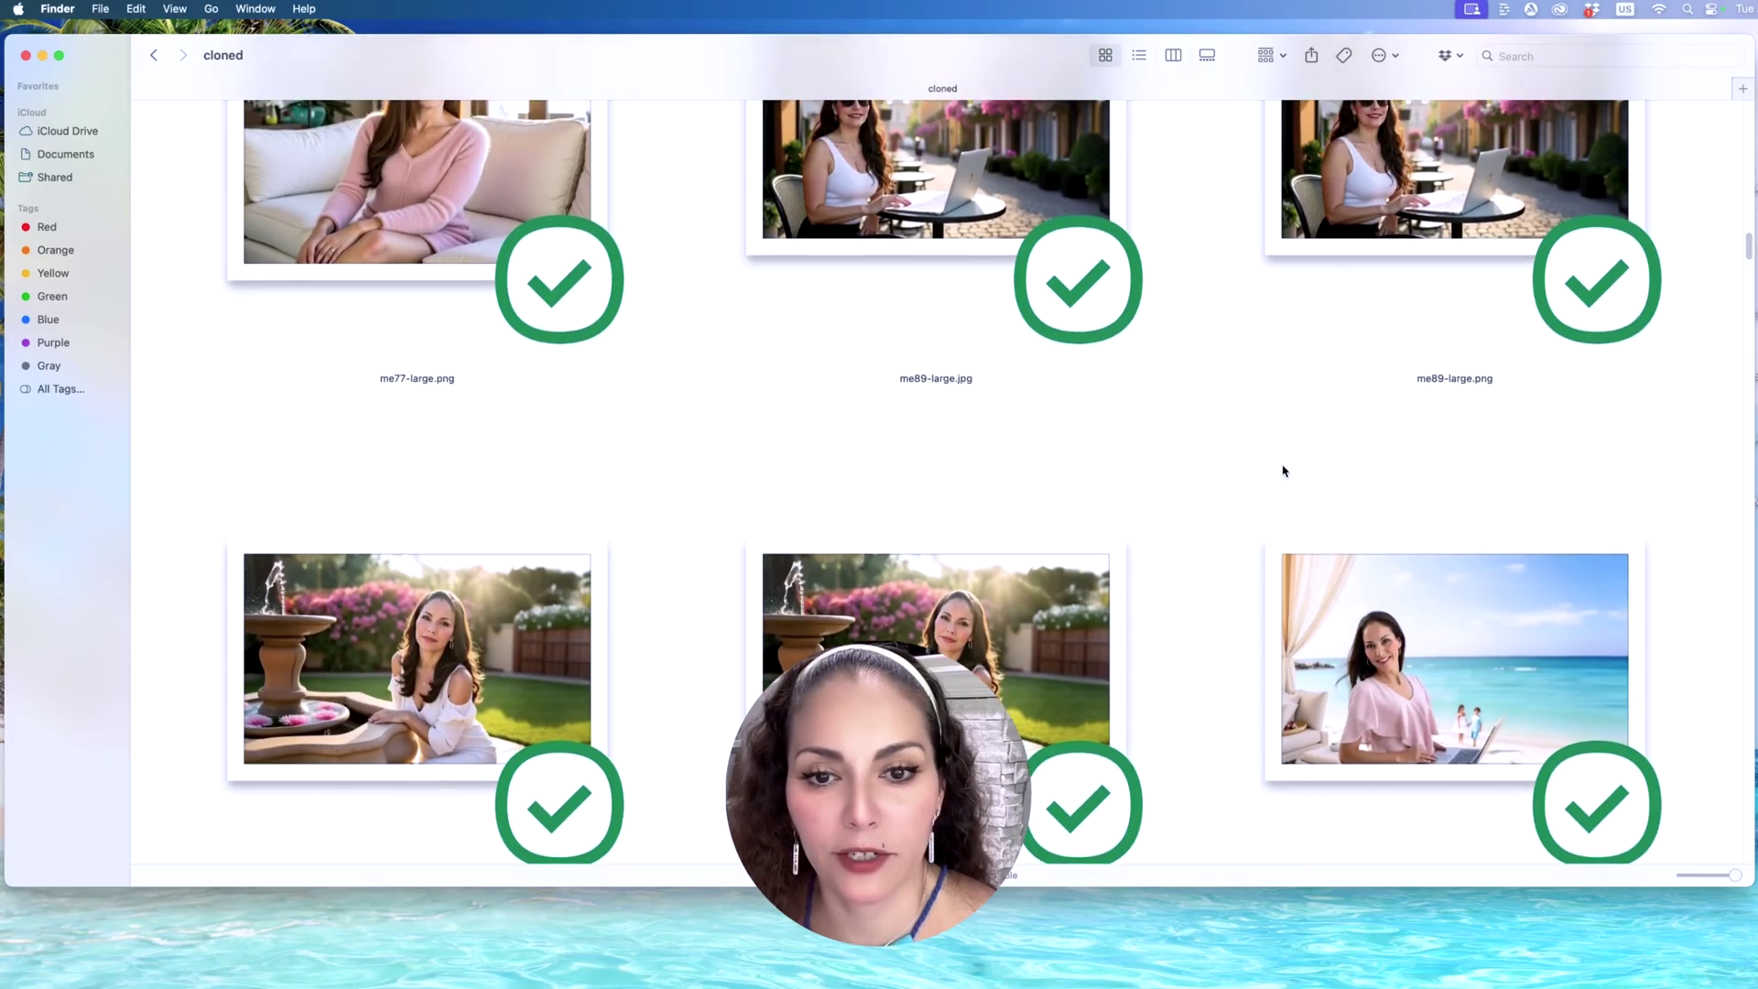
pyautogui.scroll(-5, 1284, 471)
pyautogui.click(959, 333)
pyautogui.click(1063, 504)
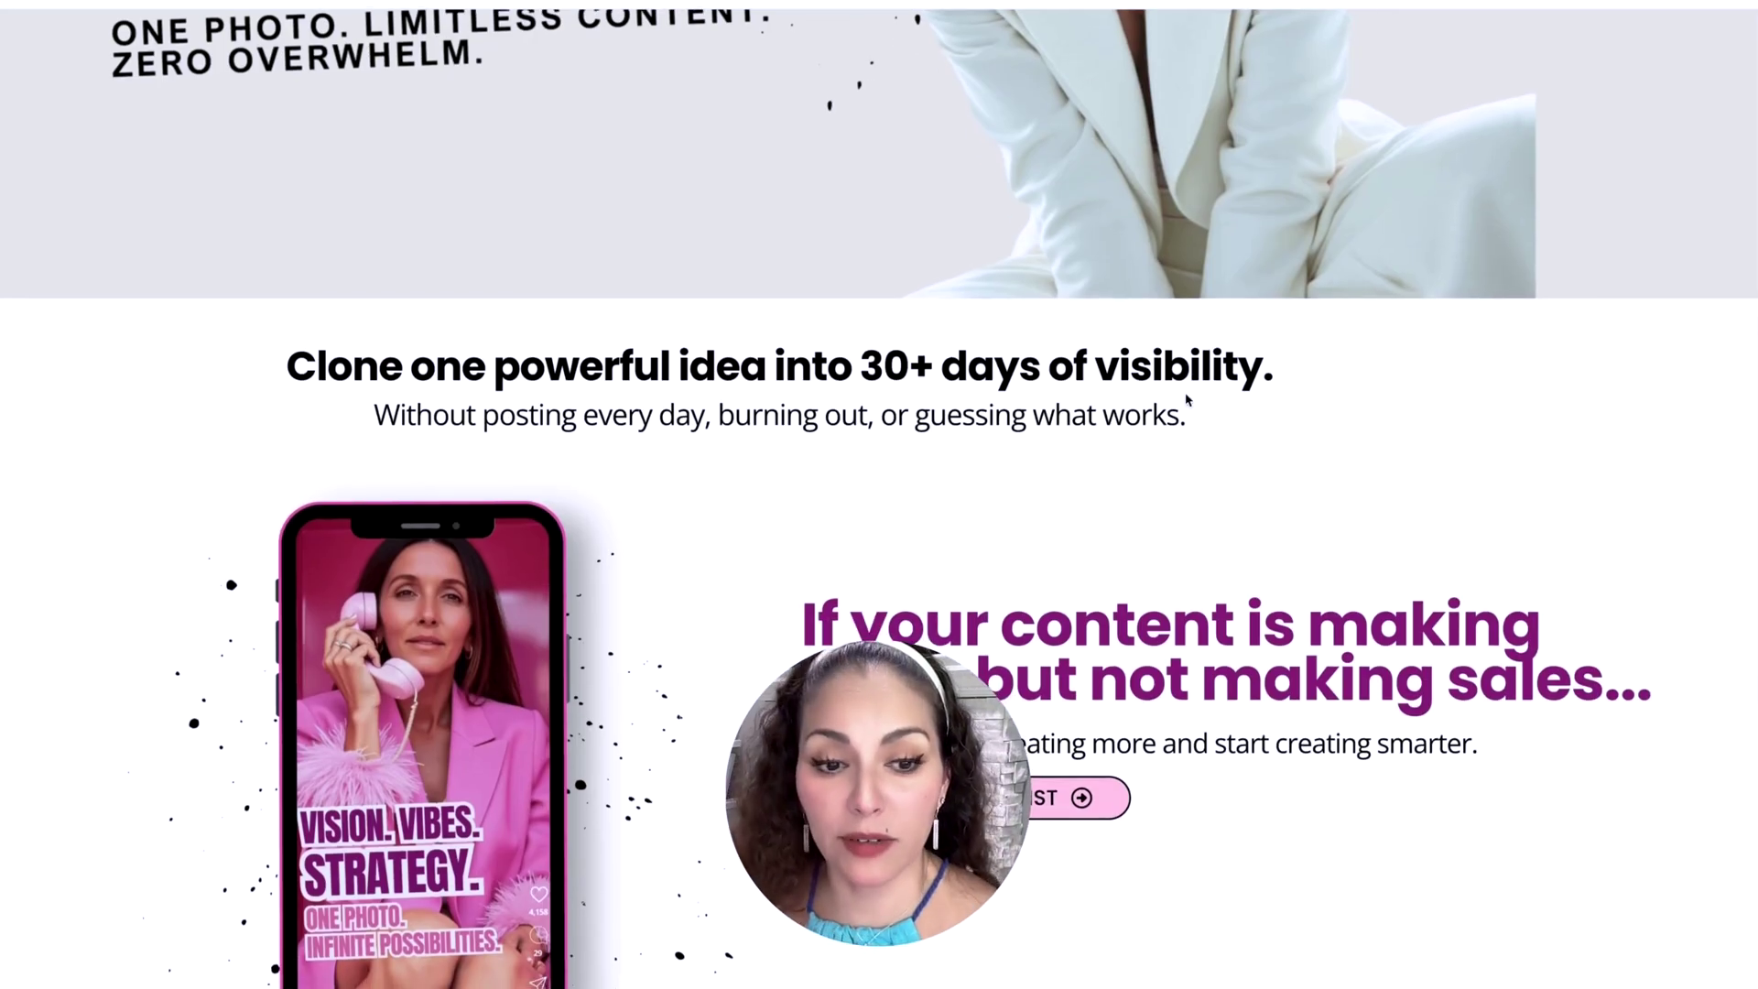
# Switch to the Clone to Content sales page, review its sections down to the order form, and return toward its beginning
pyautogui.scroll(-10, 1187, 399)
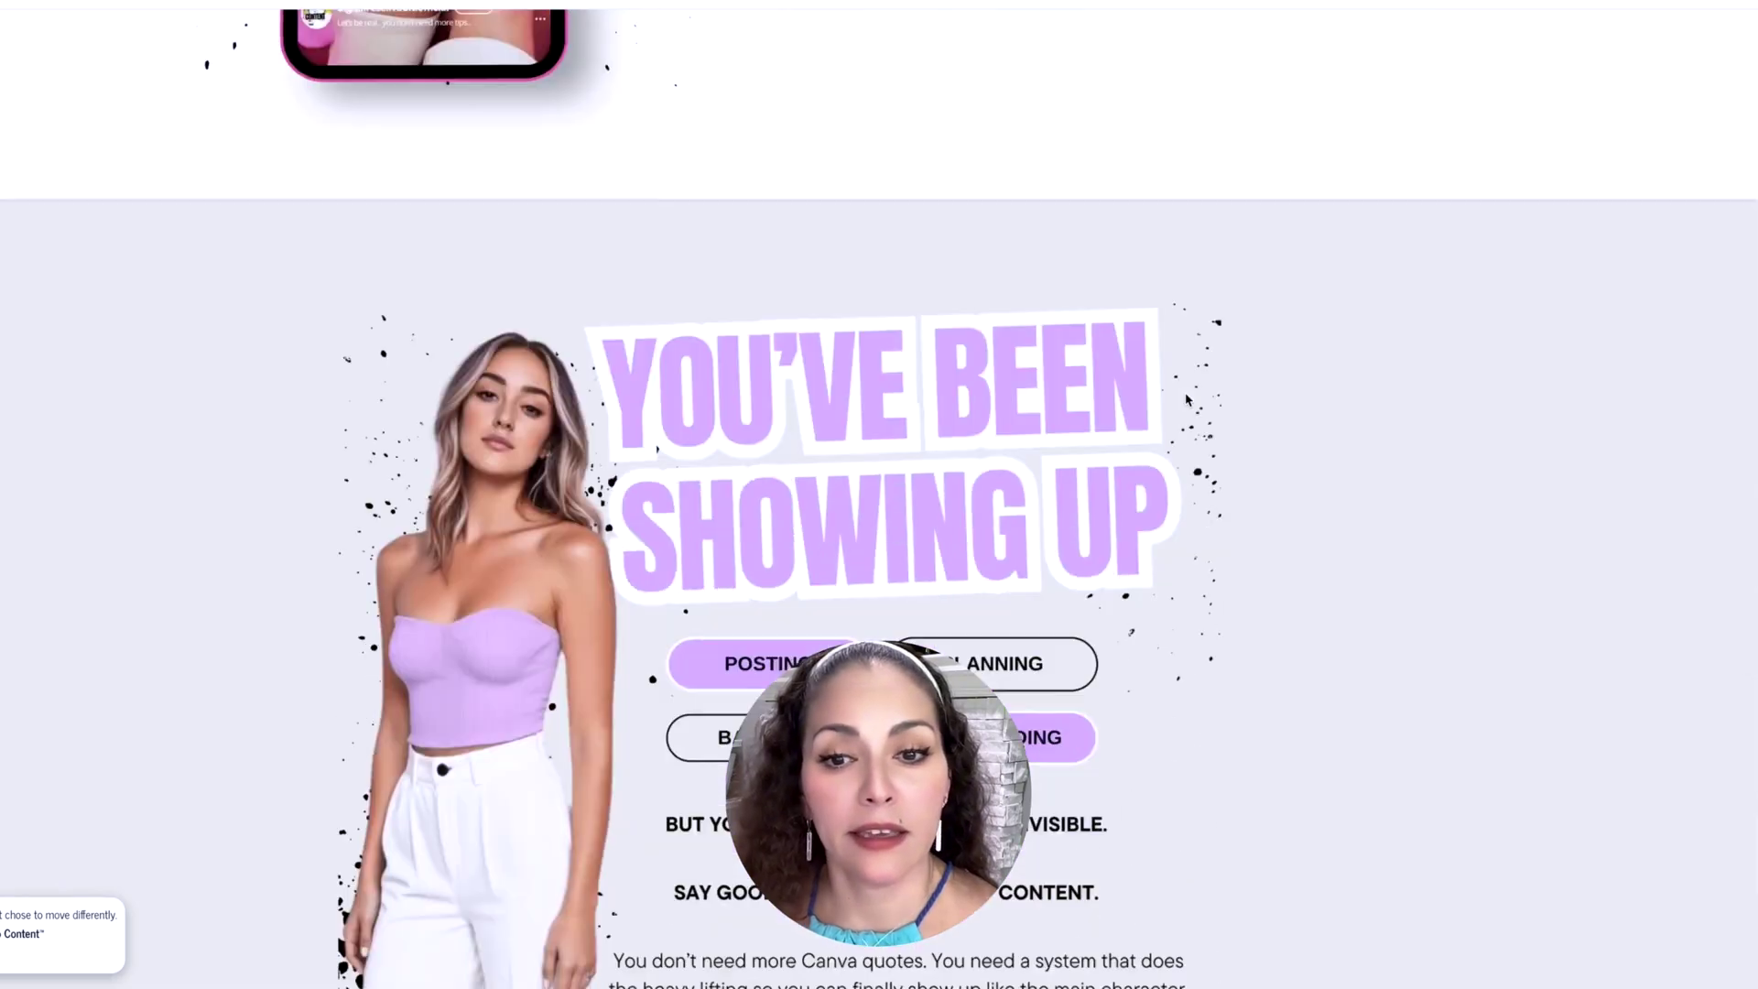
pyautogui.scroll(-3, 1186, 400)
pyautogui.scroll(-6, 1187, 400)
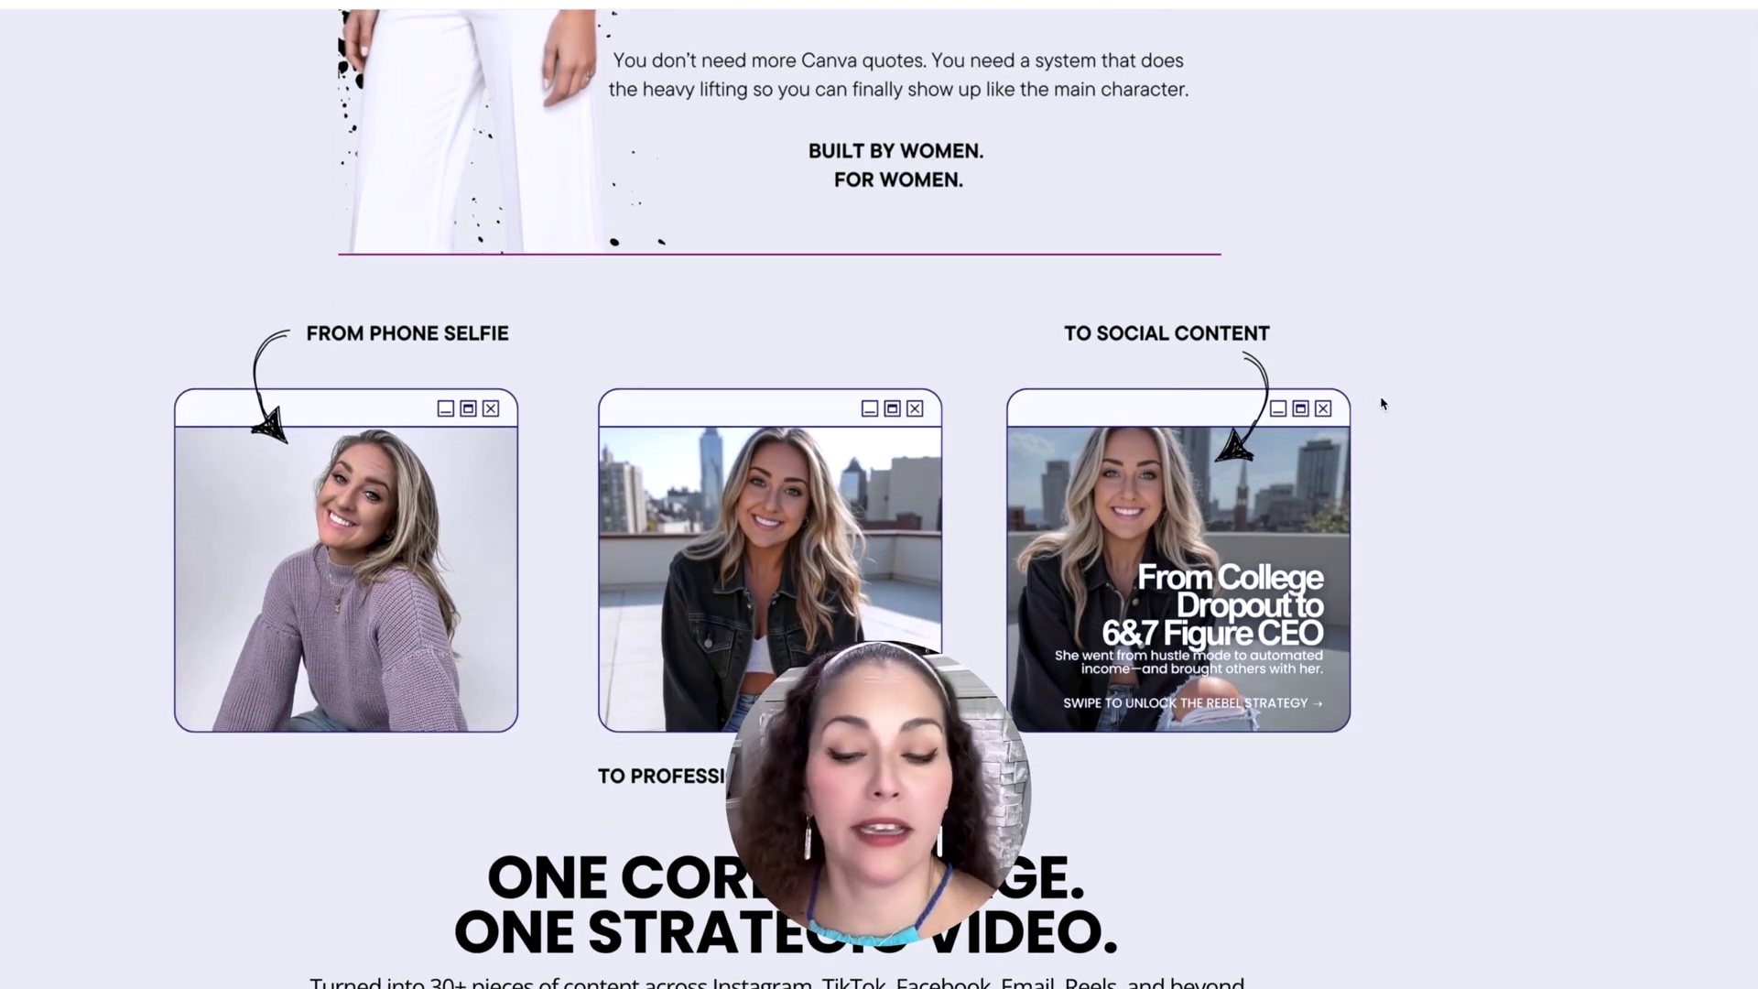
pyautogui.scroll(-4, 1383, 404)
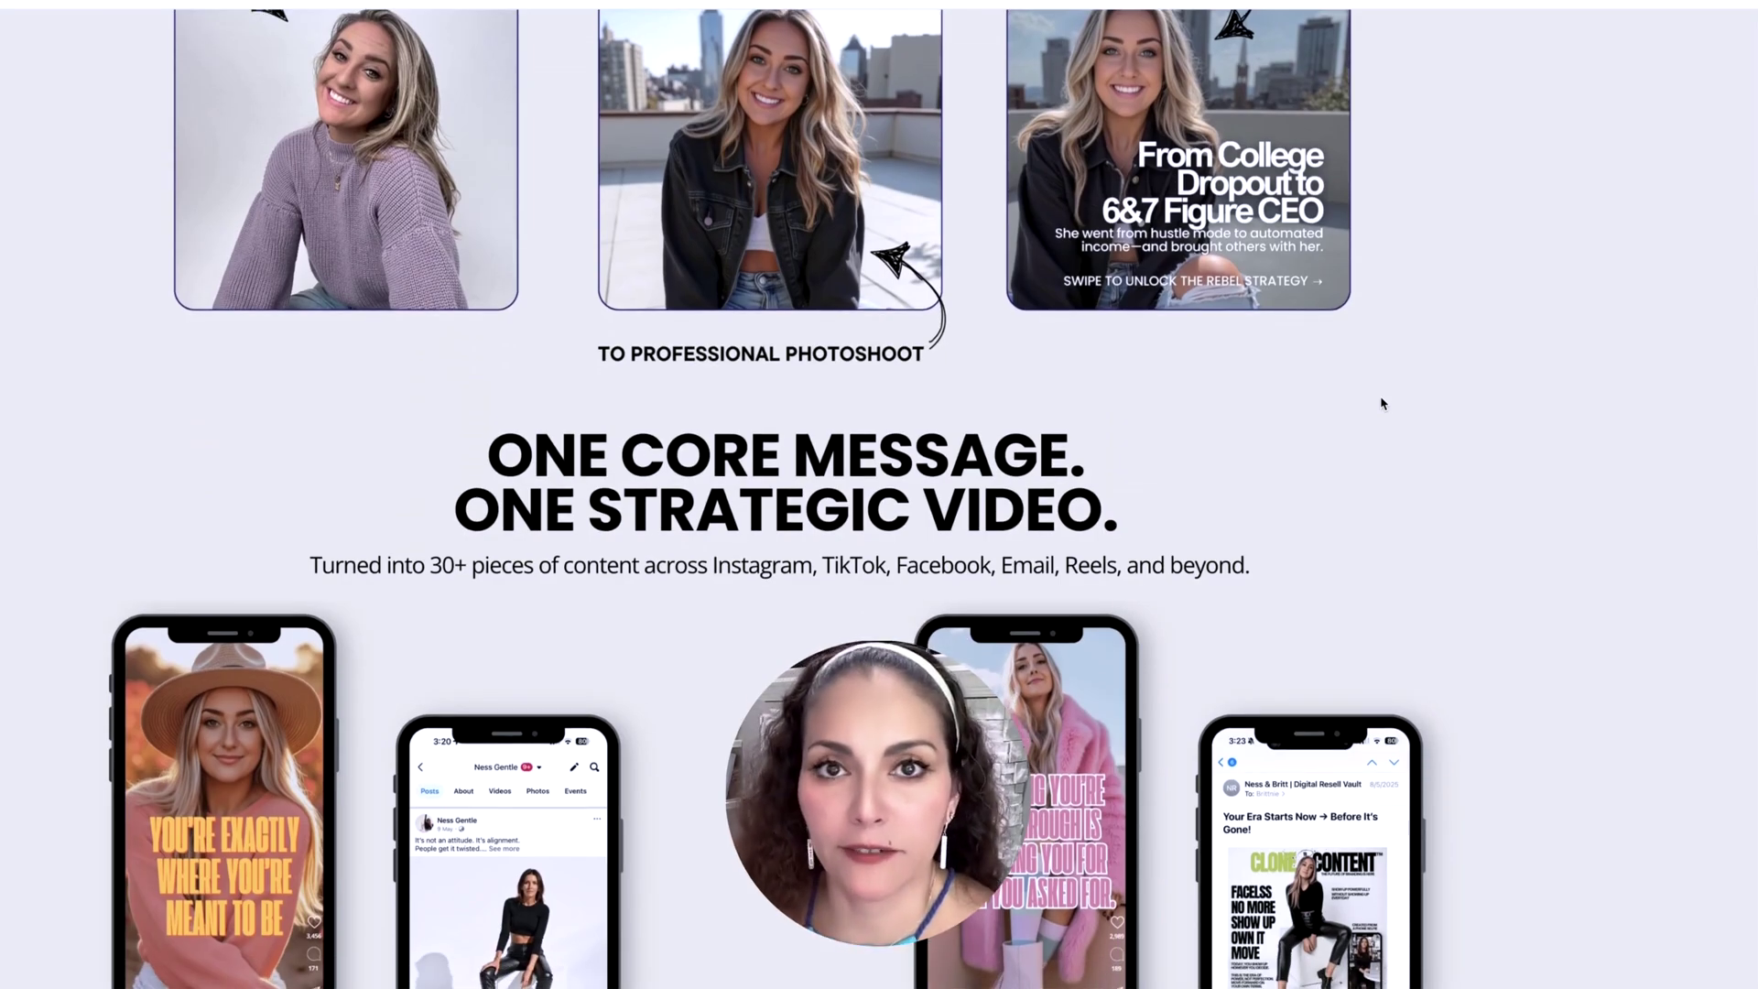
pyautogui.scroll(-7, 1382, 404)
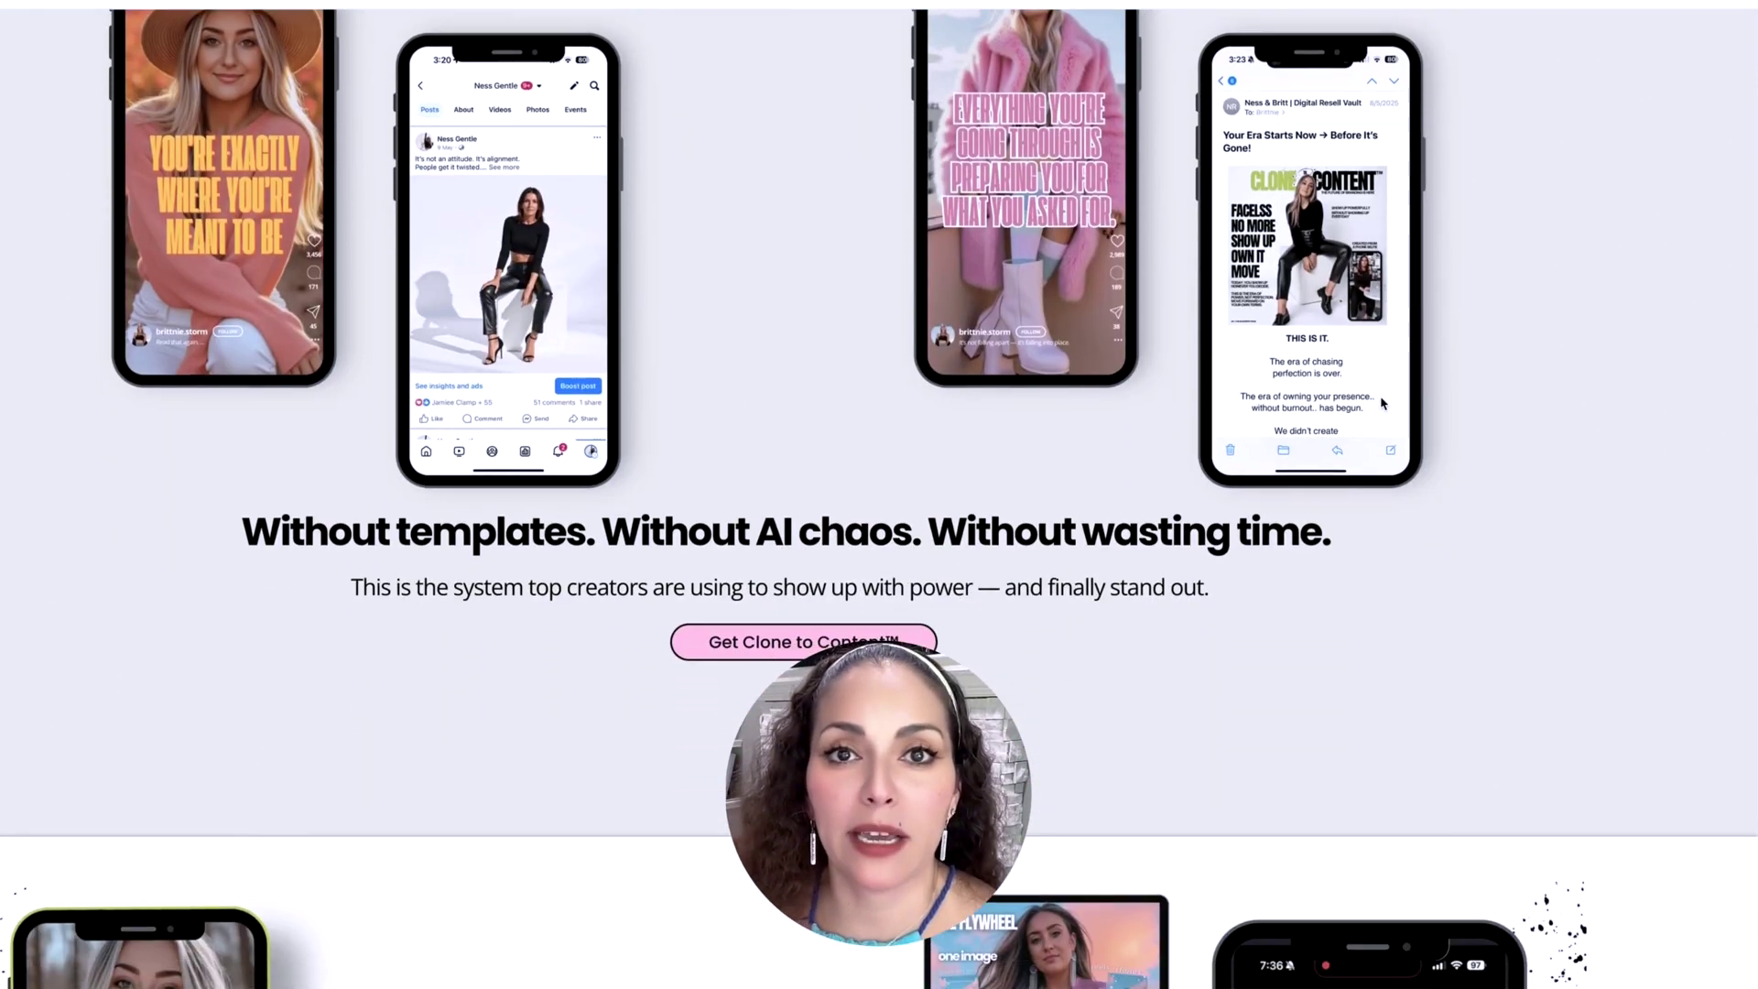
pyautogui.scroll(-4, 1382, 404)
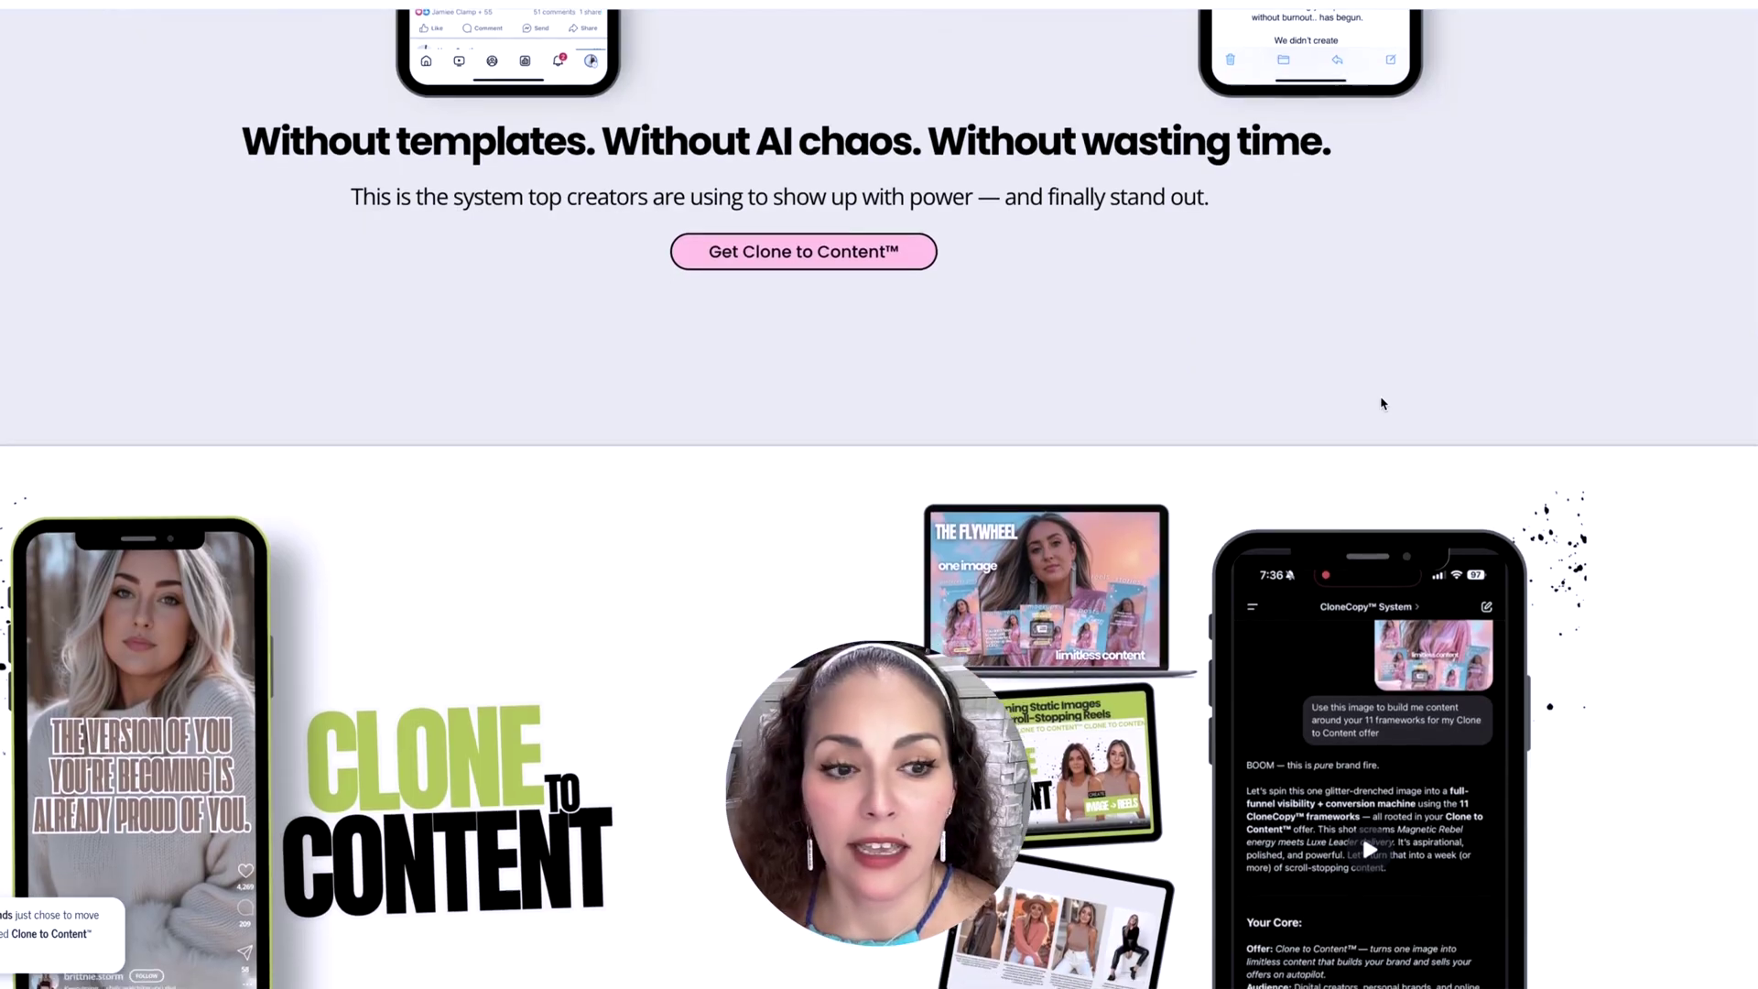
pyautogui.scroll(-3, 1383, 405)
pyautogui.scroll(-12, 1382, 405)
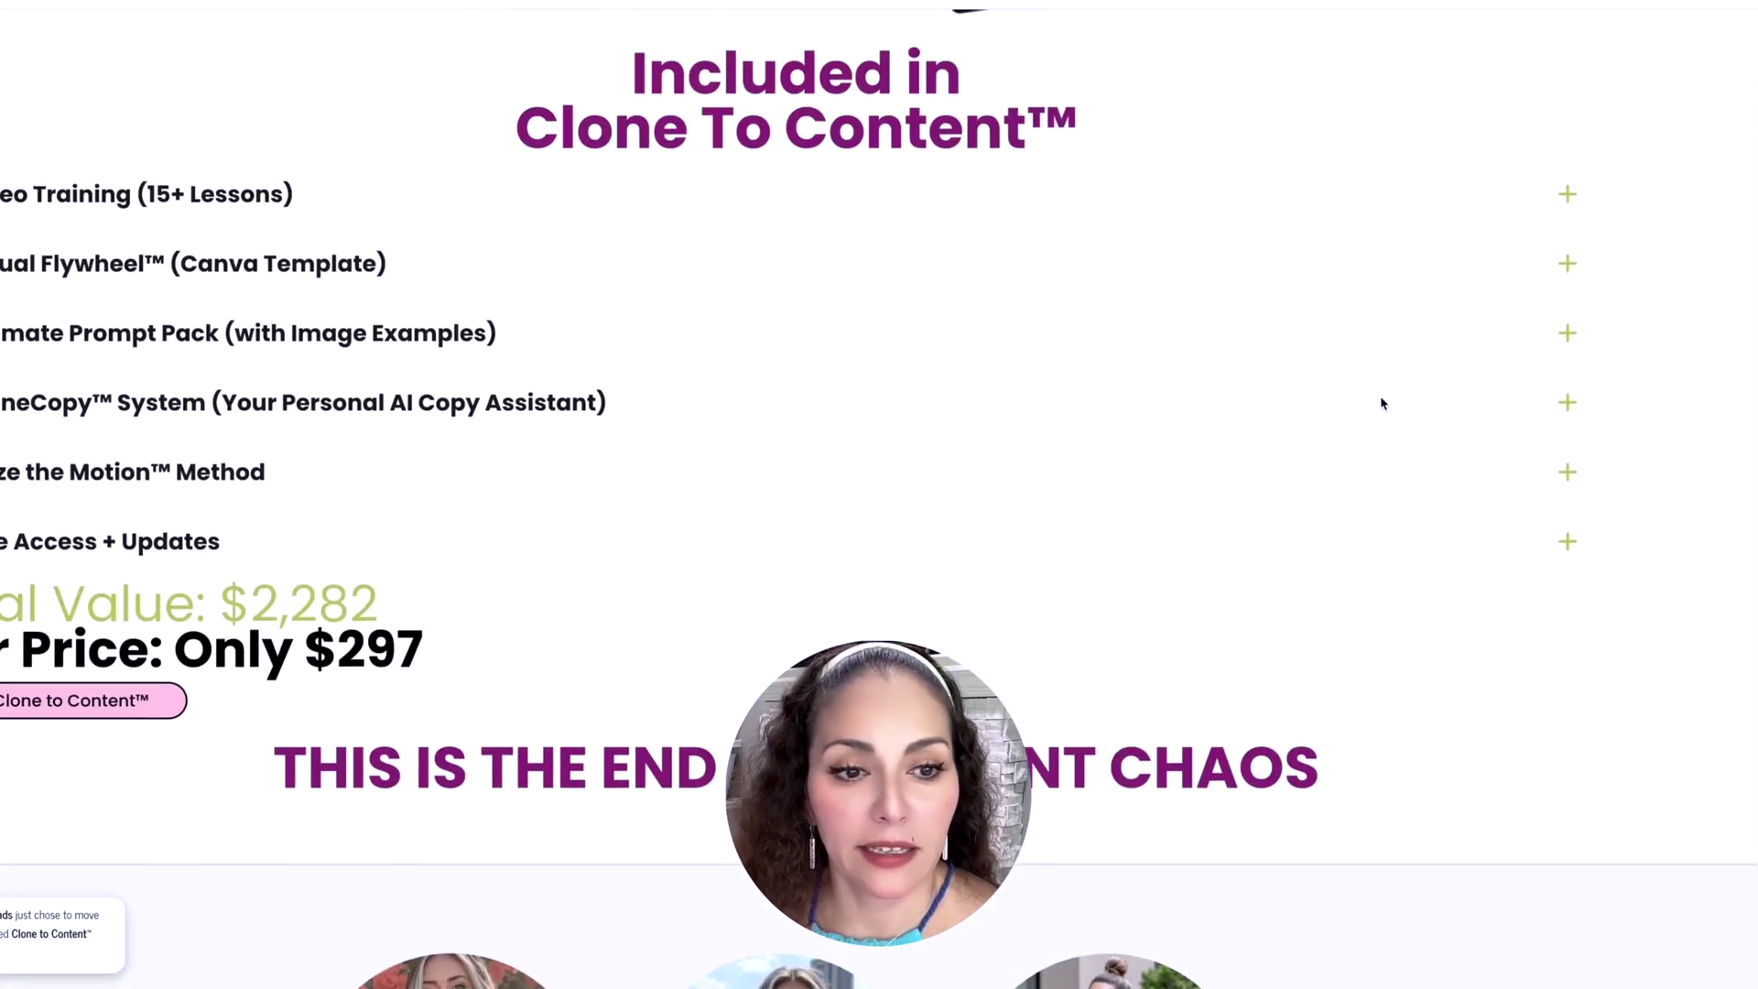
pyautogui.scroll(-4, 1382, 404)
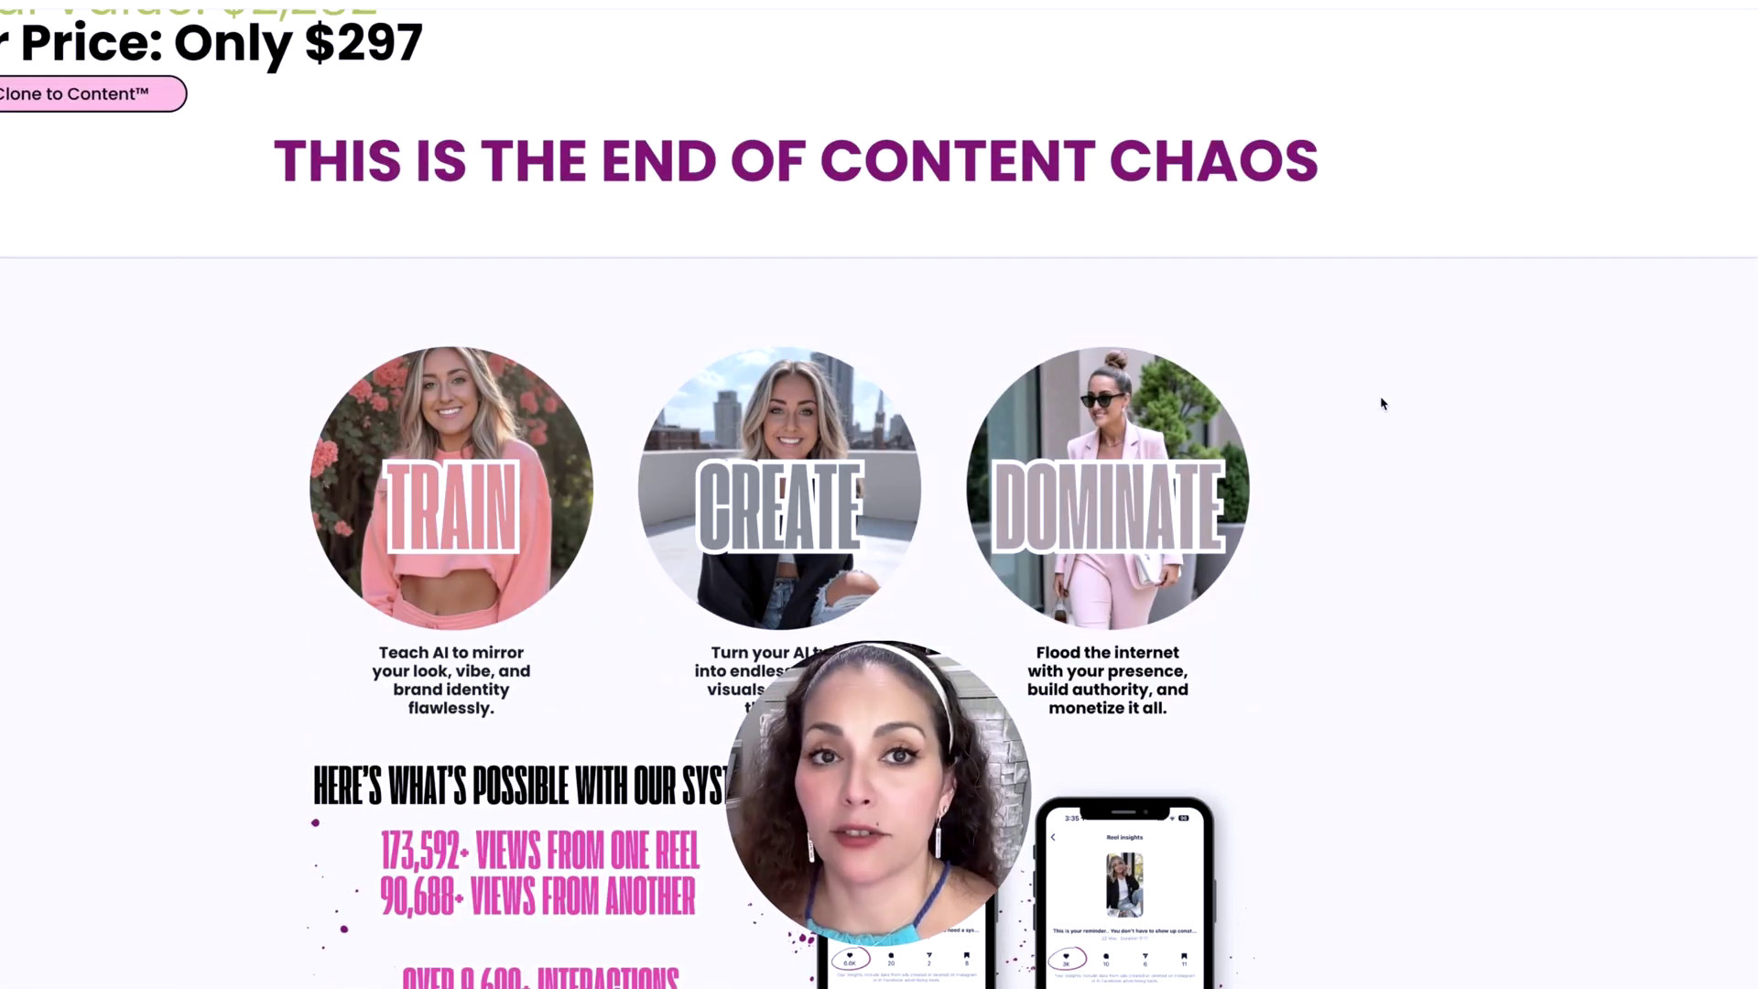
pyautogui.scroll(-10, 1382, 404)
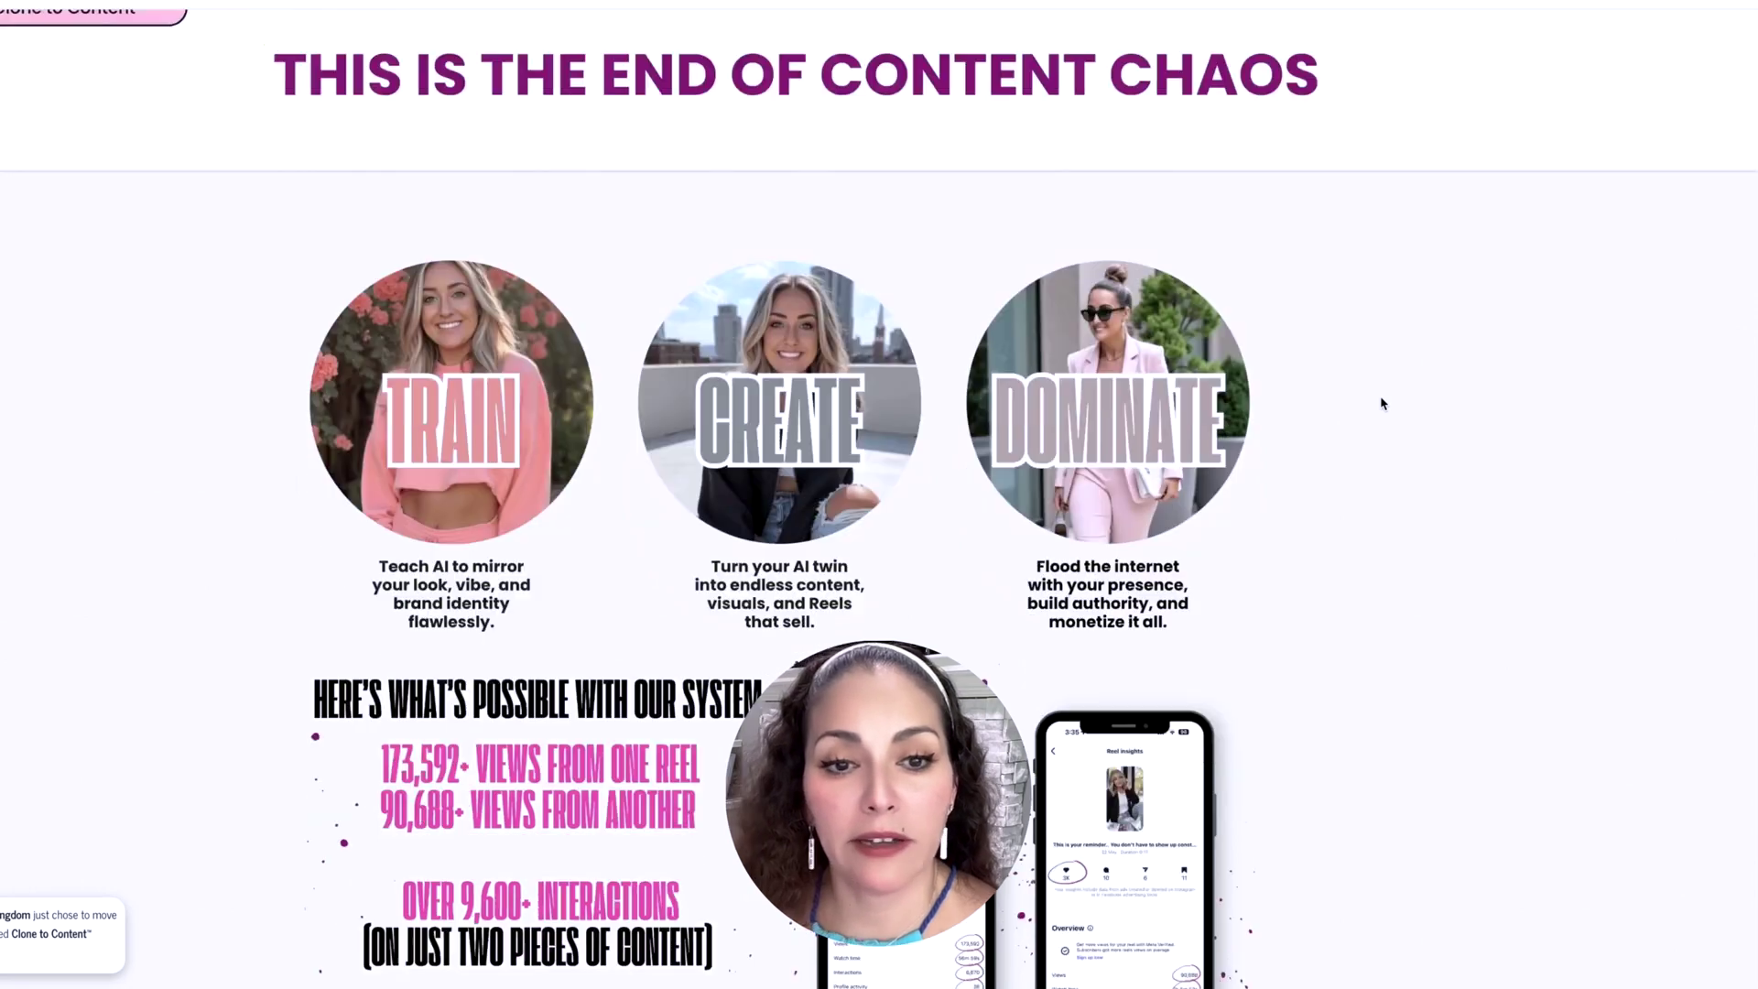
pyautogui.scroll(-12, 1383, 404)
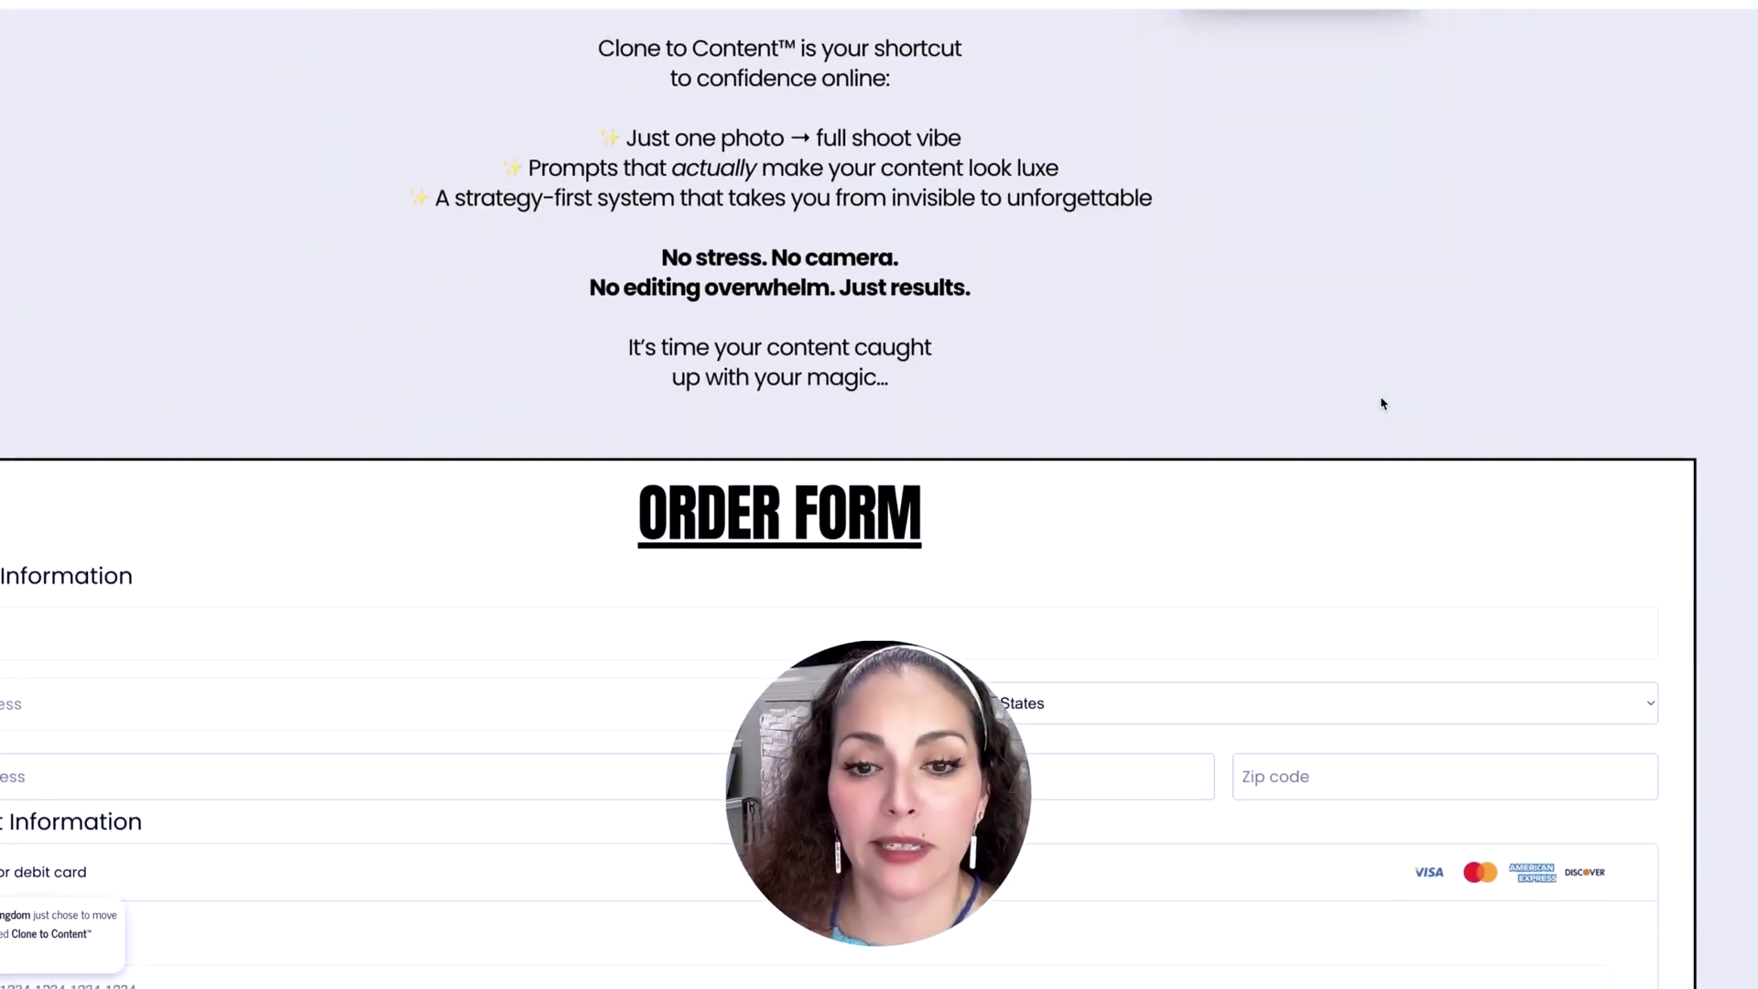
pyautogui.scroll(-3, 1381, 404)
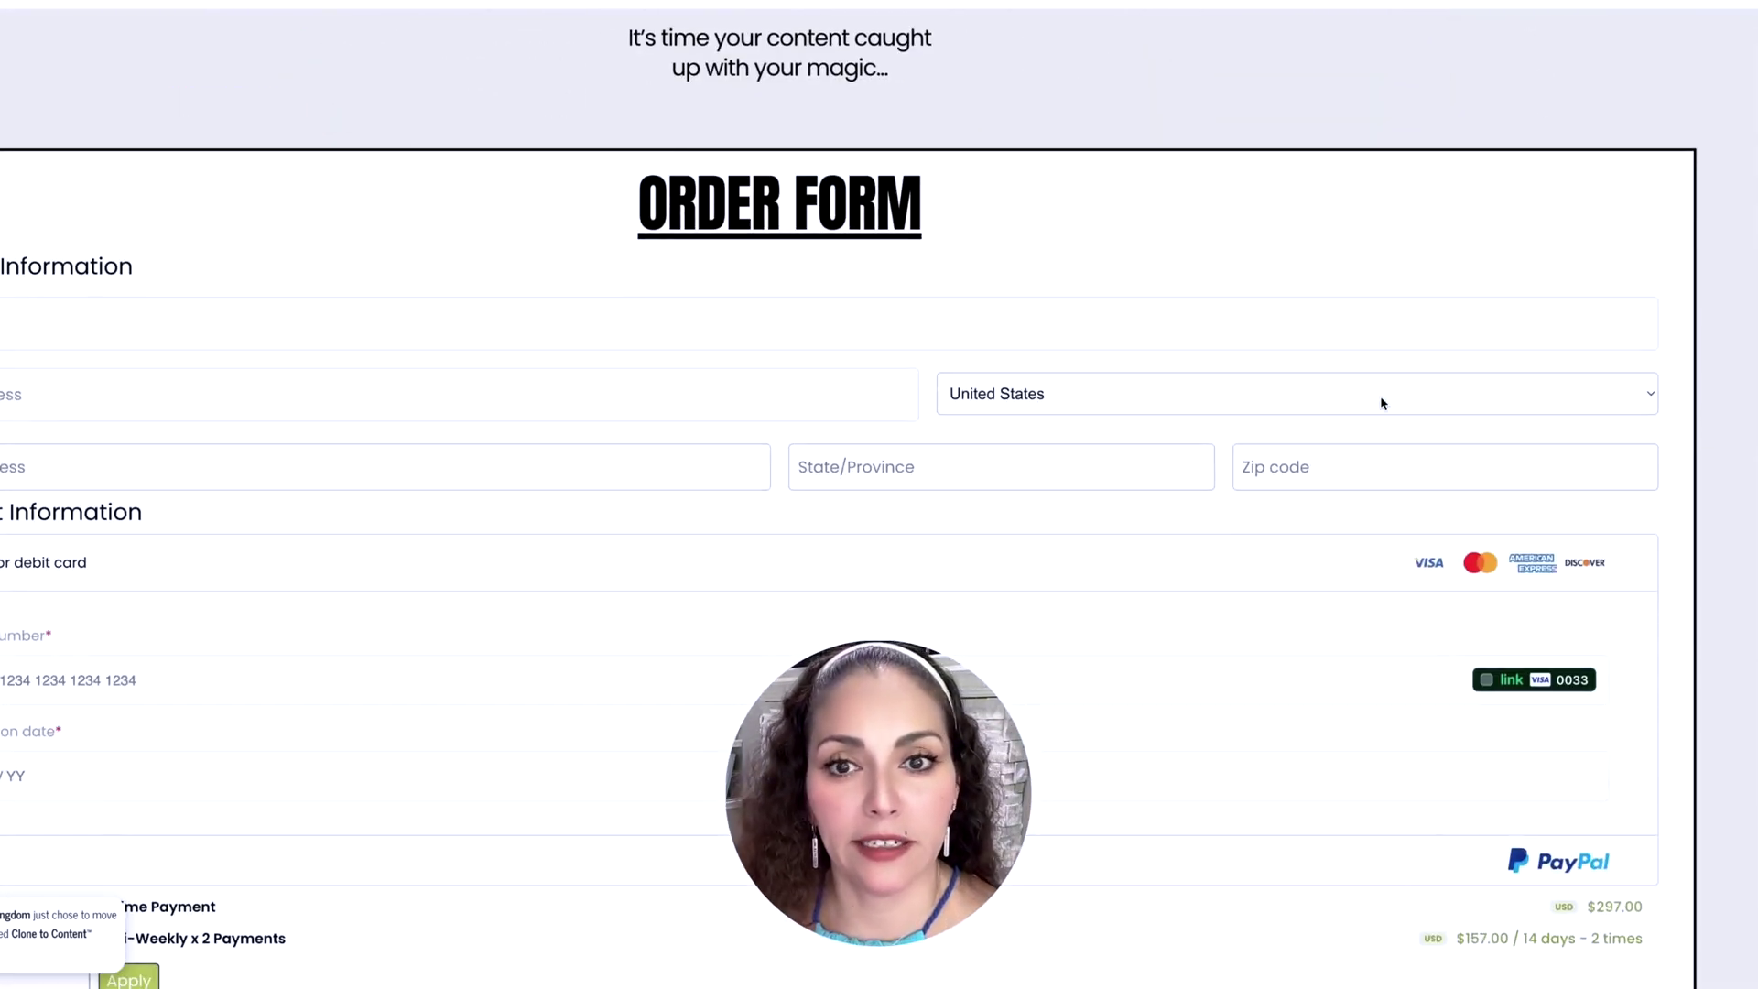
pyautogui.scroll(20, 1382, 404)
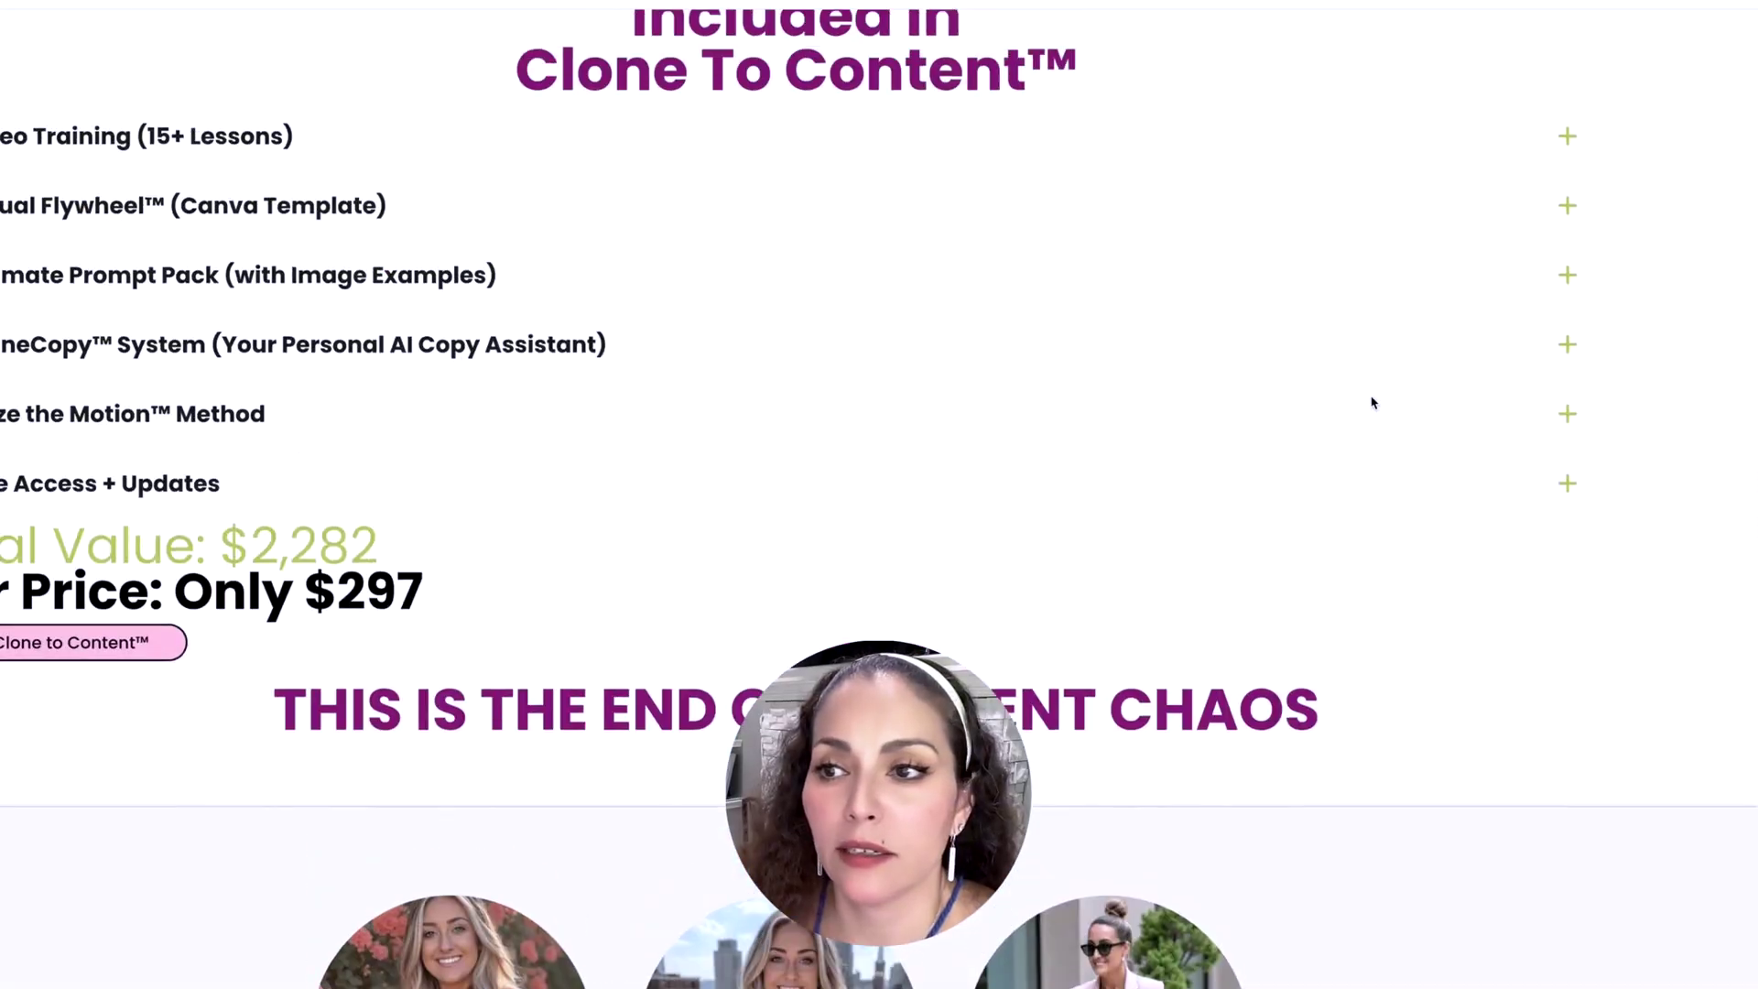
pyautogui.scroll(20, 1370, 401)
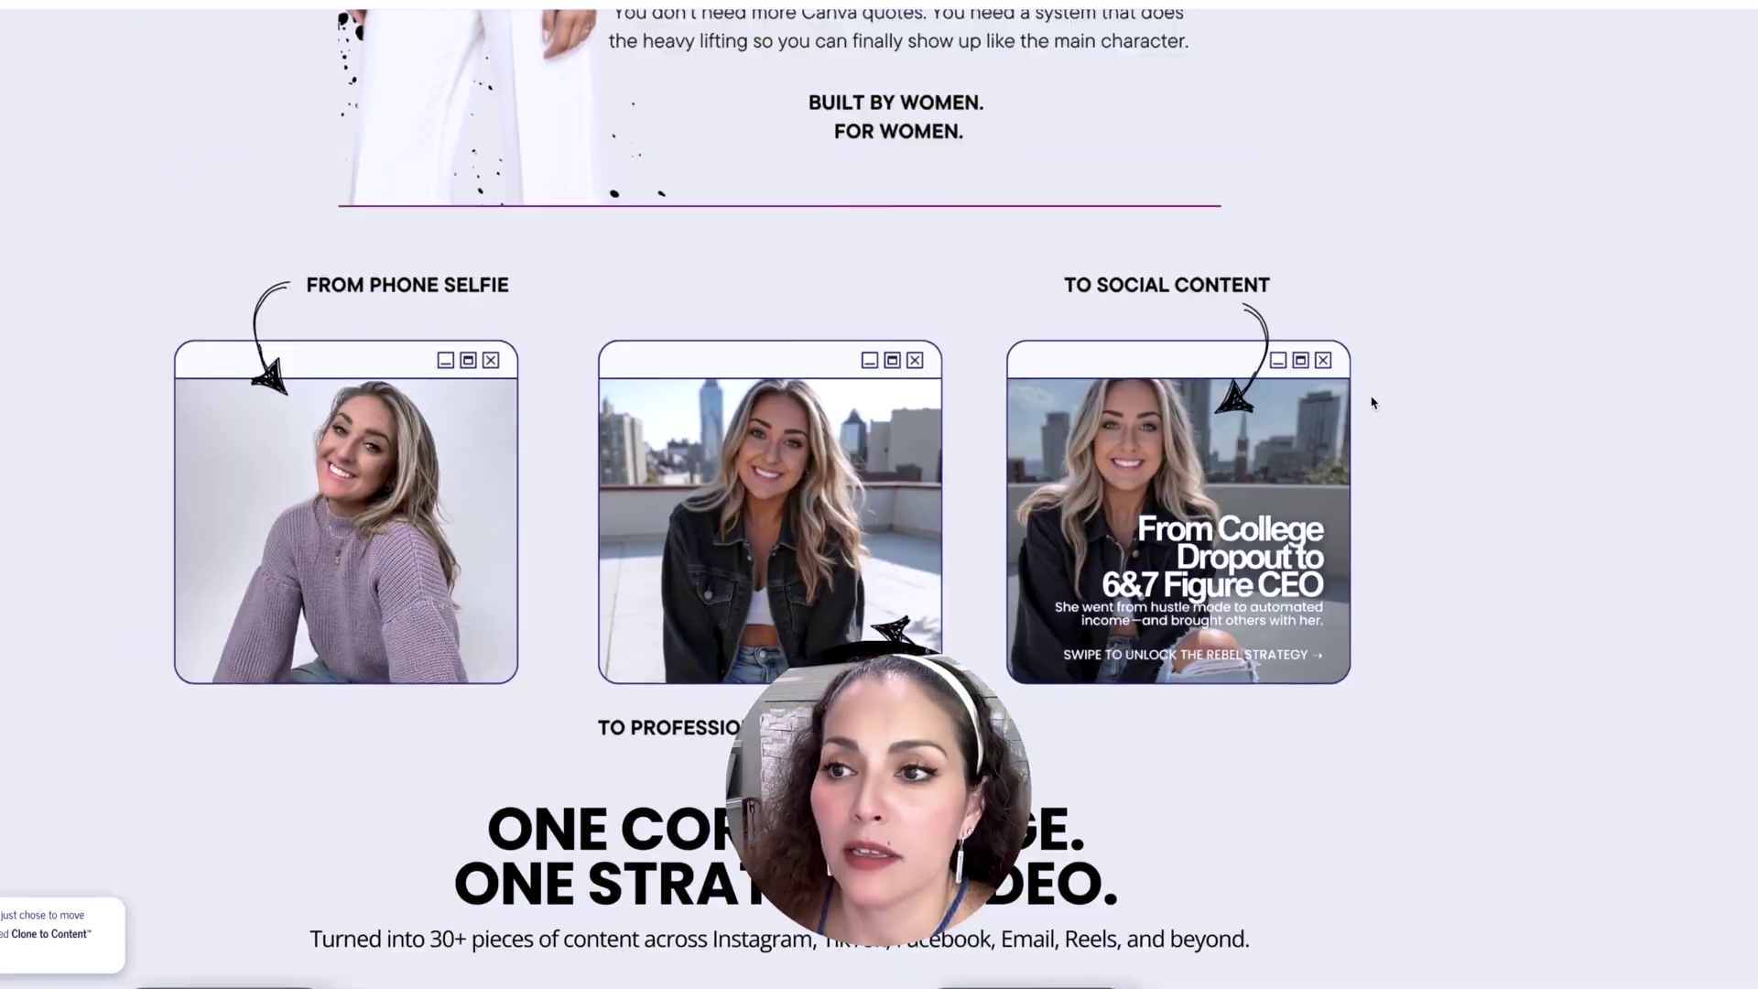
pyautogui.scroll(6, 1371, 401)
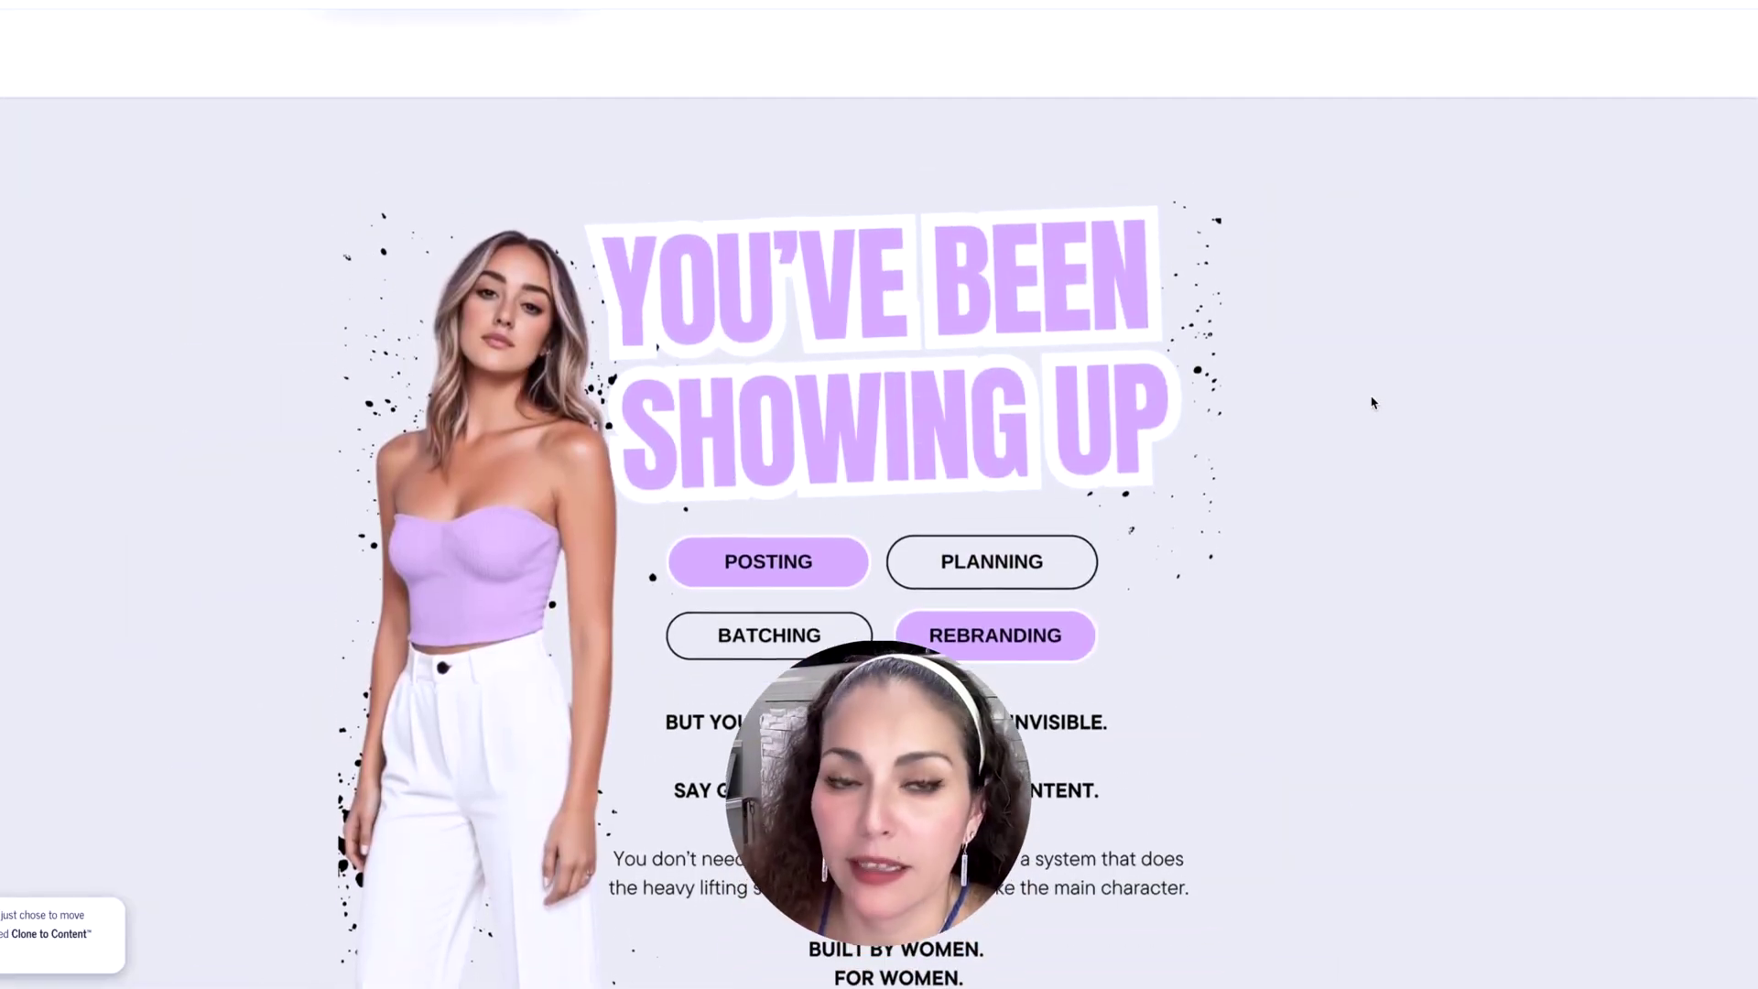
pyautogui.scroll(10, 1372, 402)
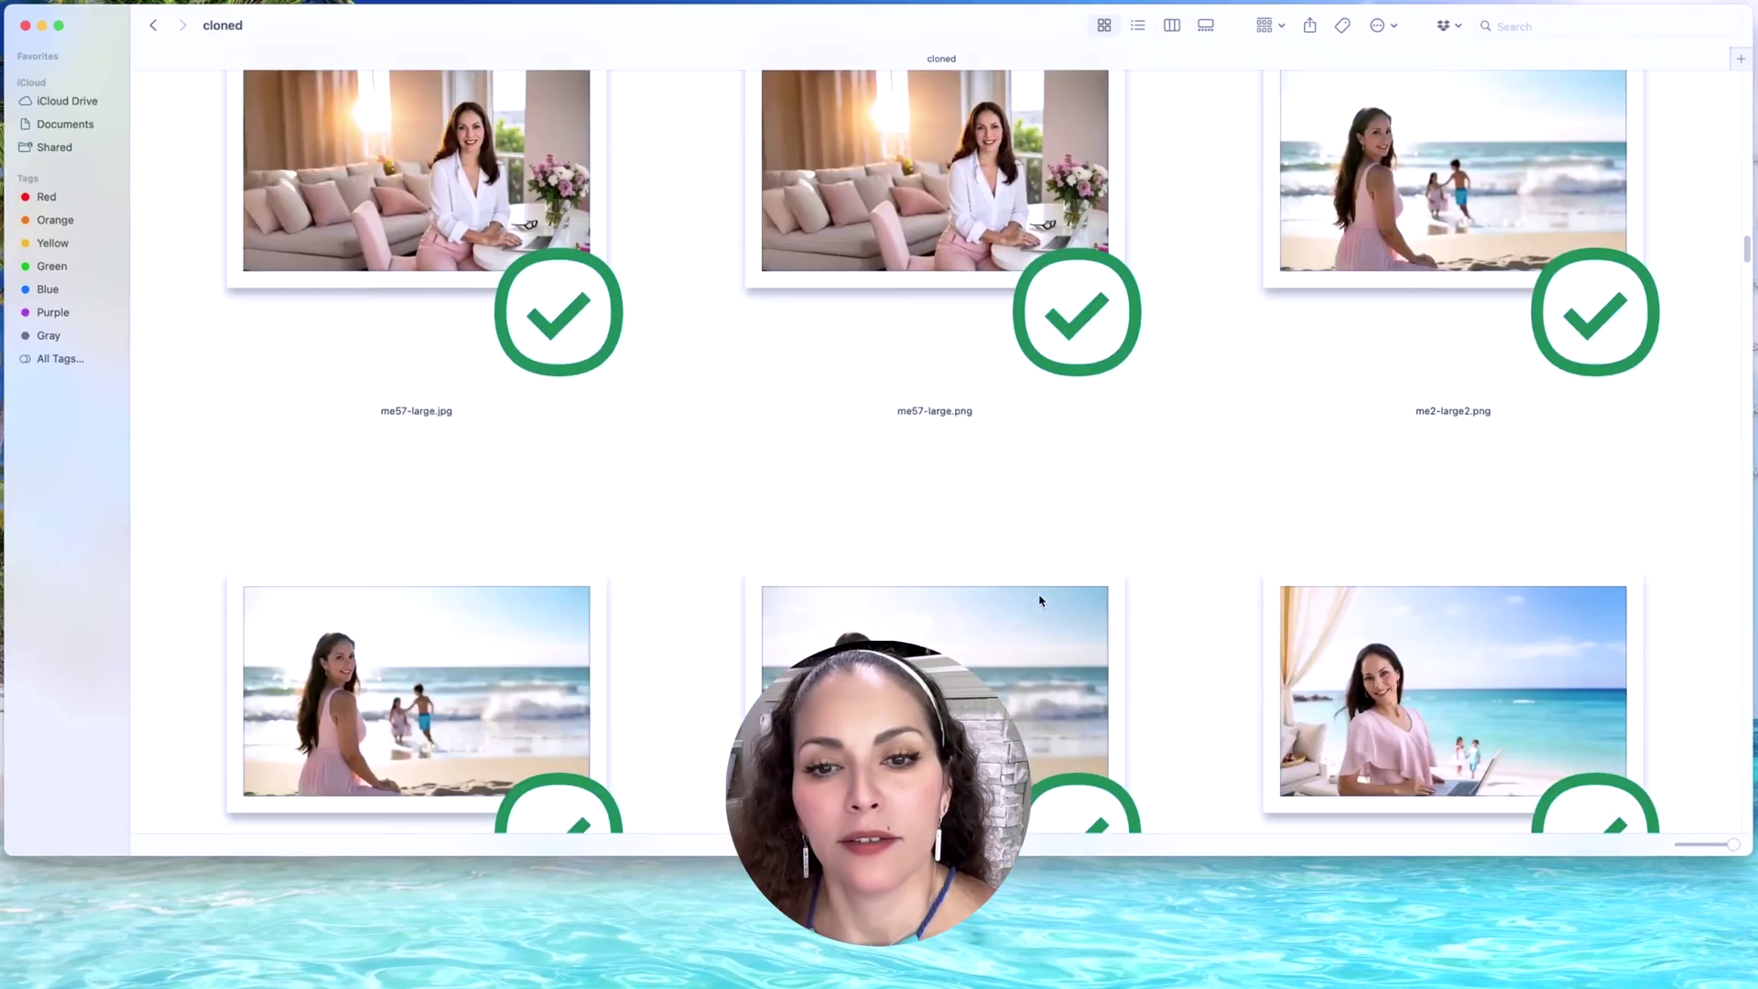
# Switch back to Finder and look through the beach, café, rooftop, flower-field and living-room portraits in the cloned folder
pyautogui.scroll(-10, 1041, 600)
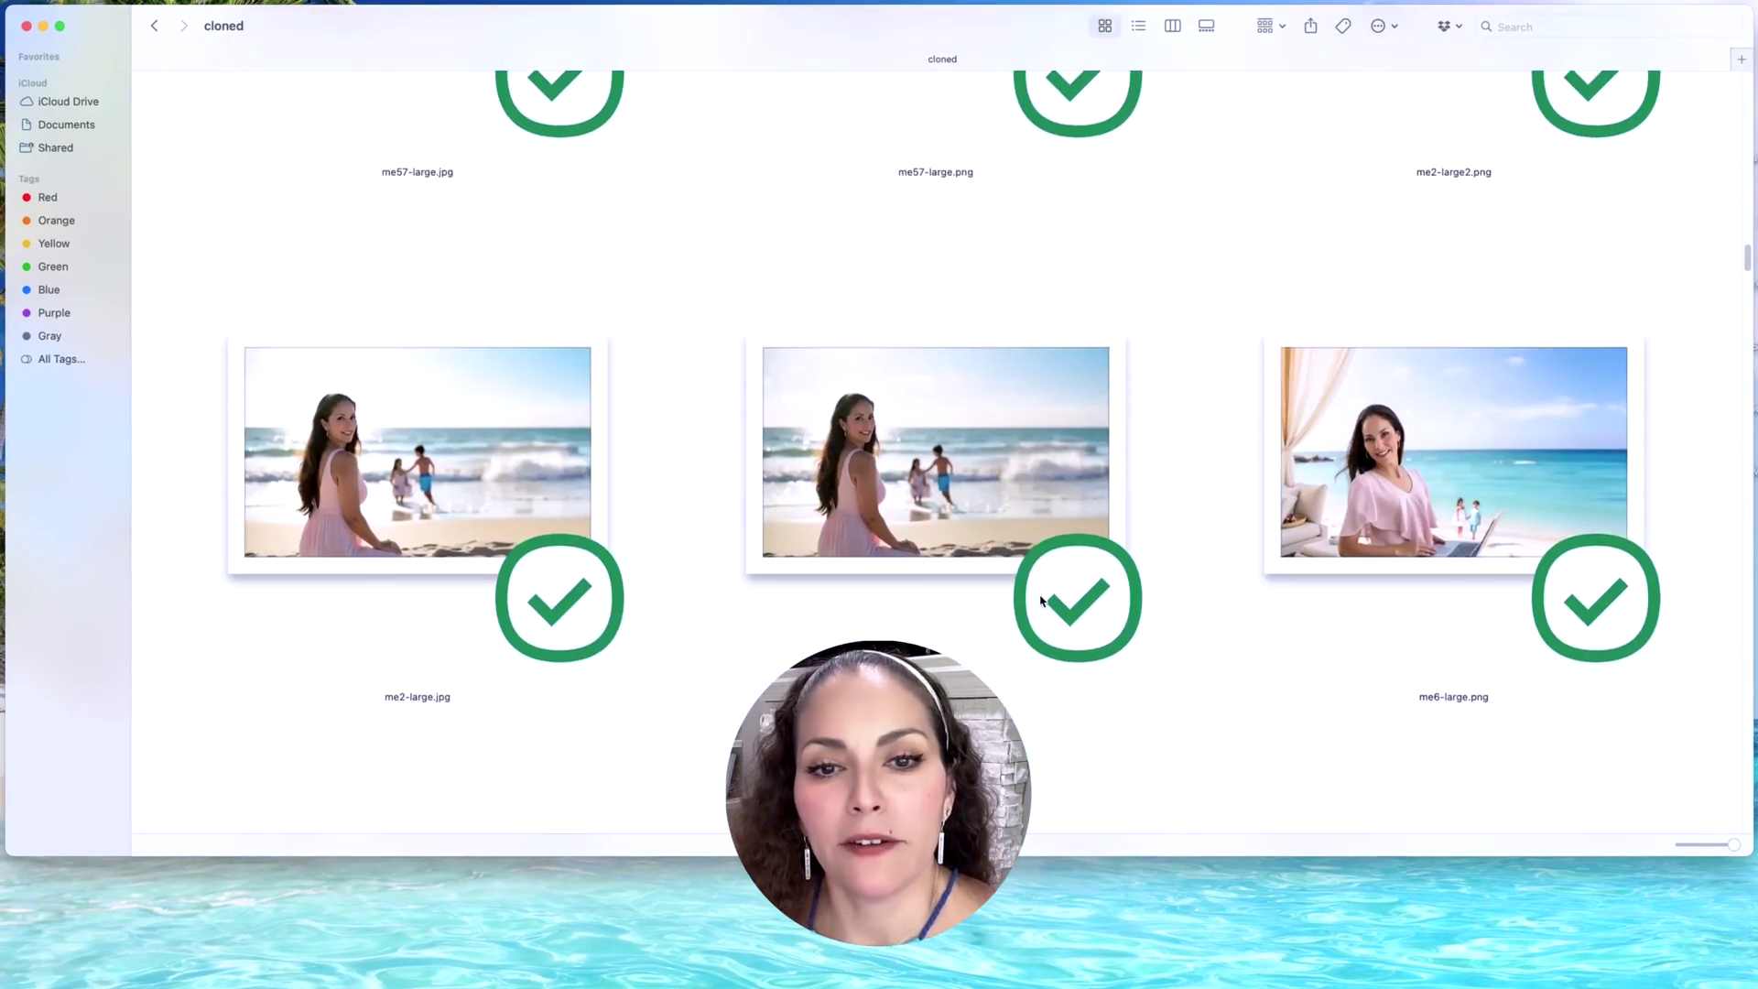
pyautogui.scroll(-10, 1041, 601)
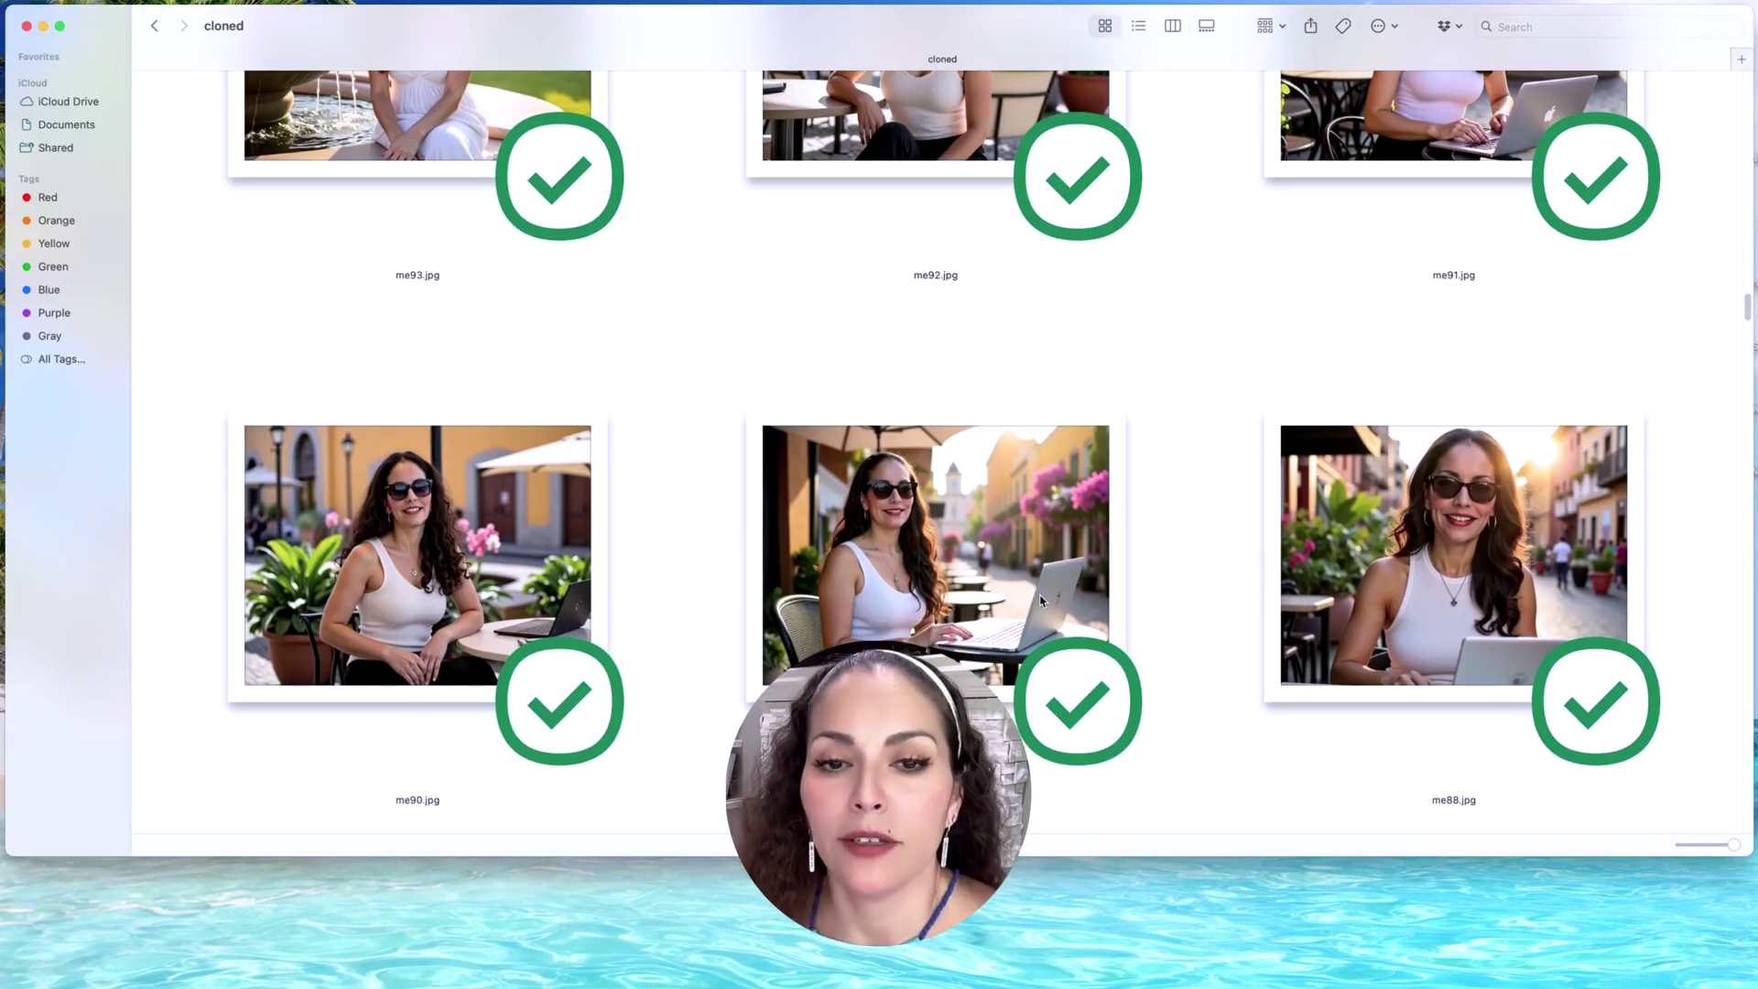
pyautogui.scroll(-10, 1041, 600)
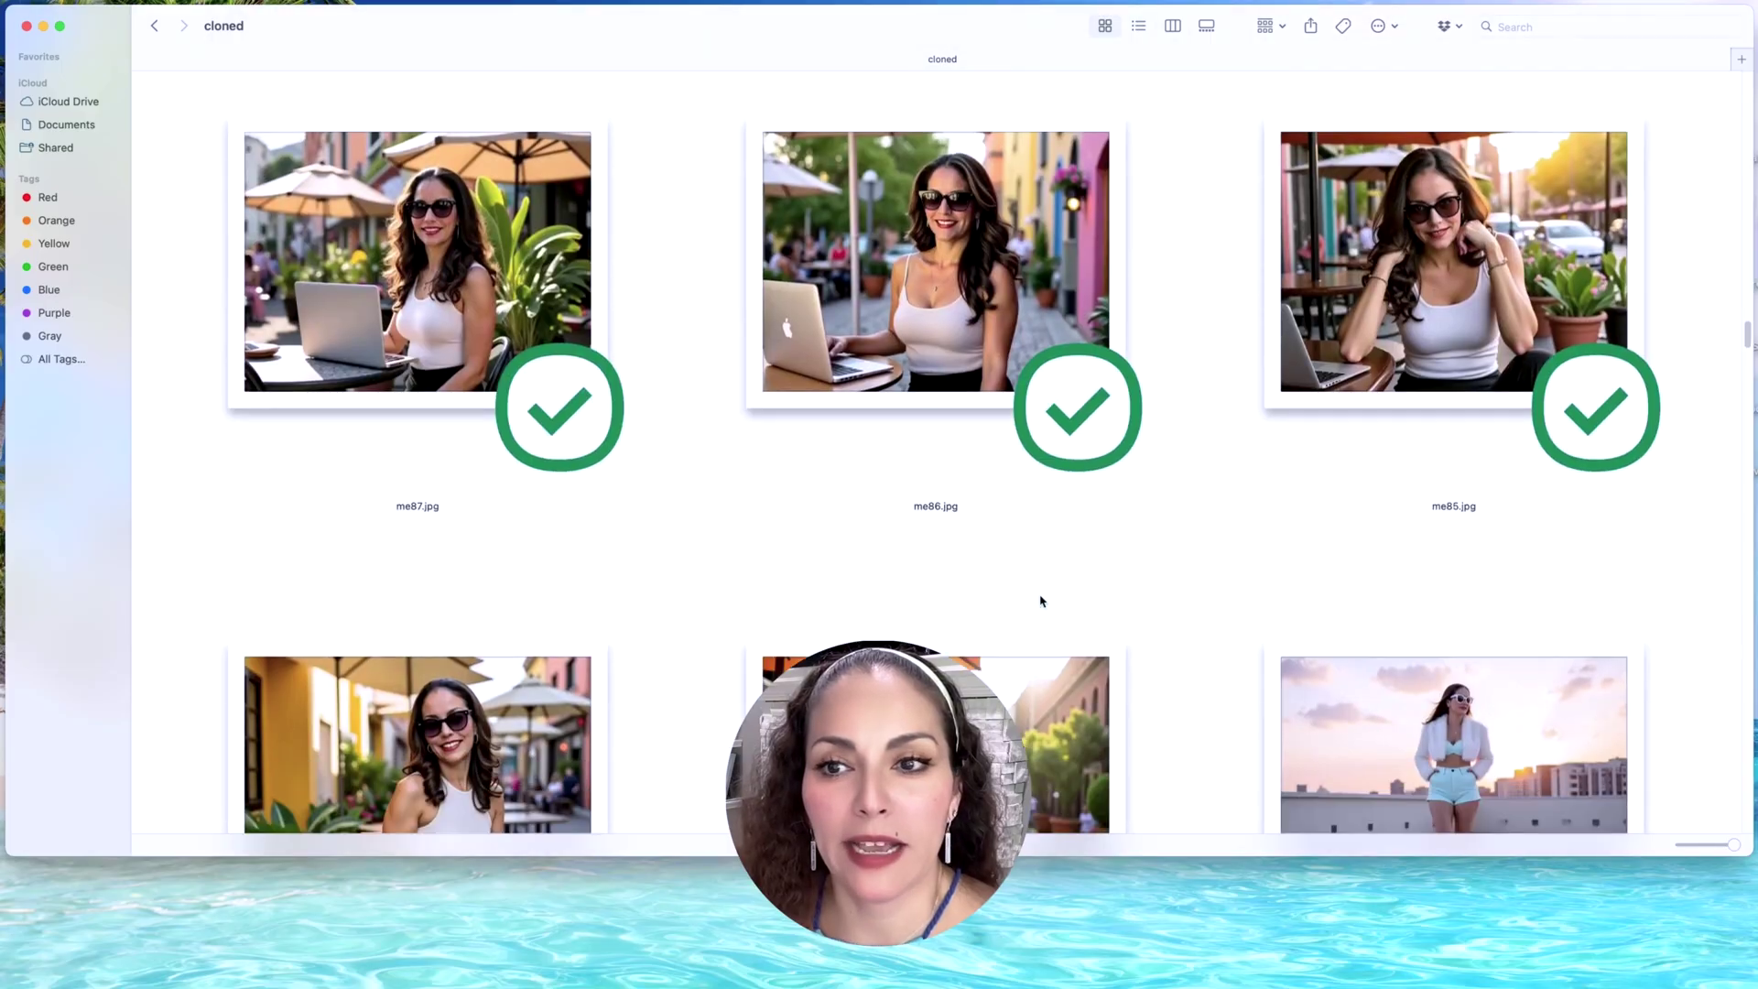
pyautogui.scroll(-2, 1041, 599)
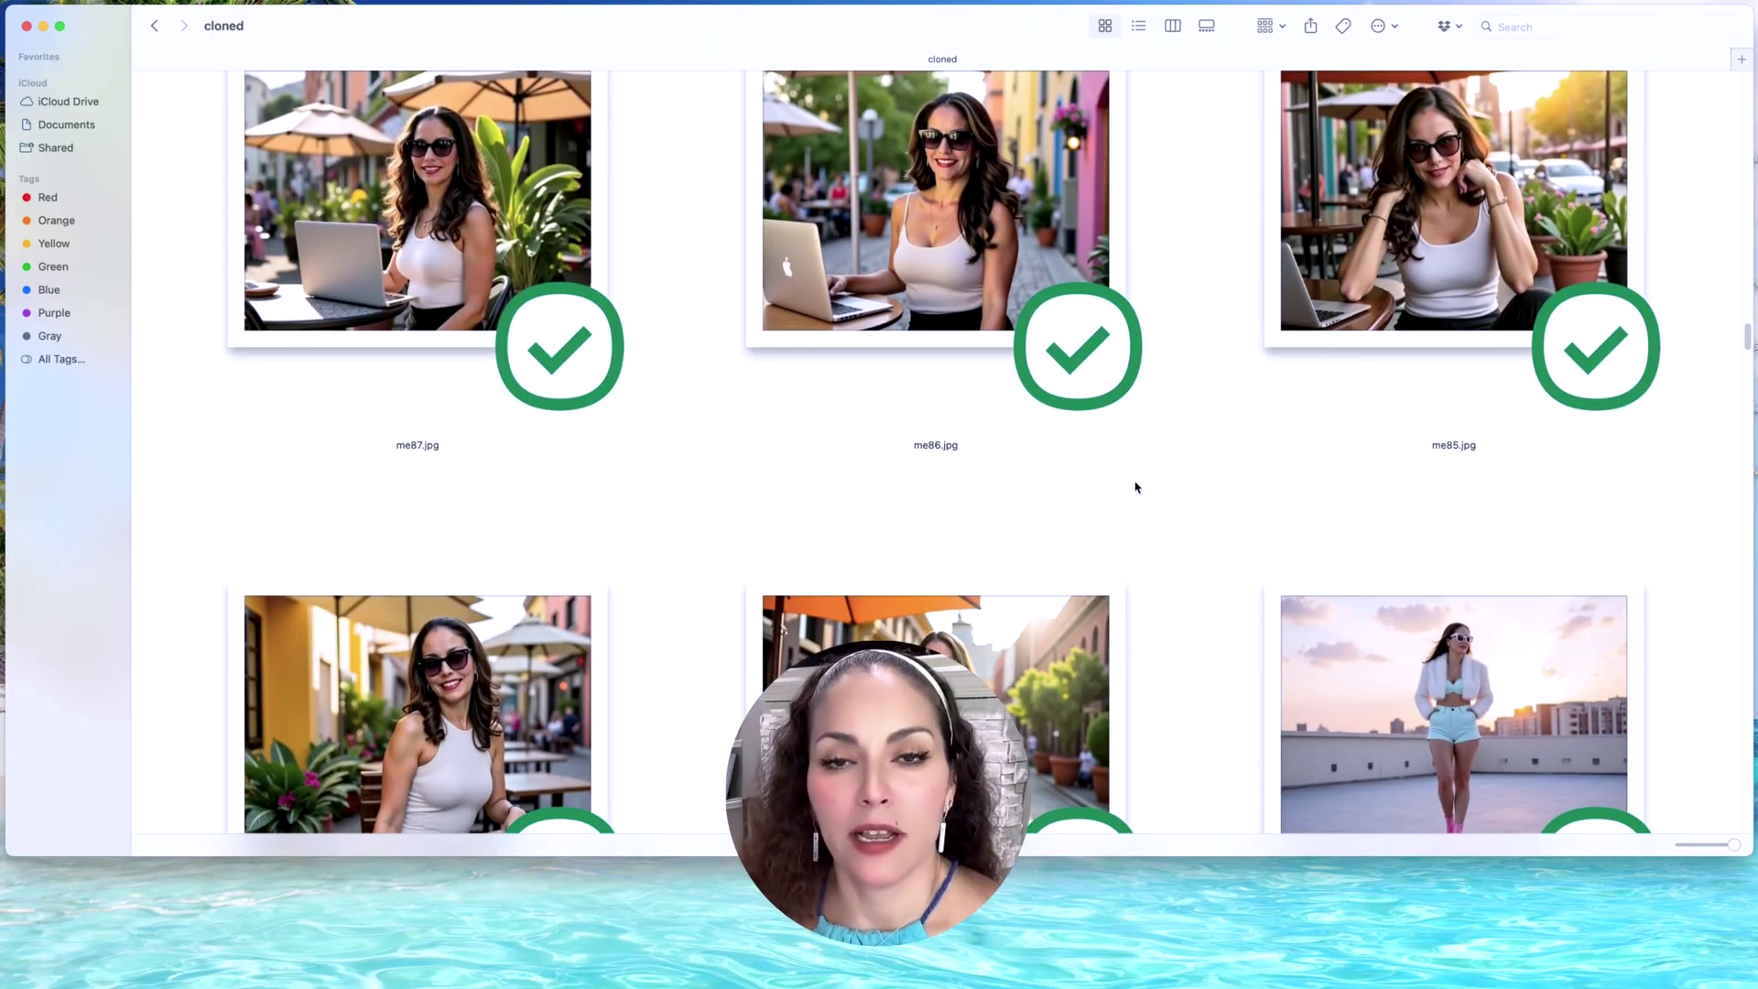
pyautogui.scroll(-10, 1136, 488)
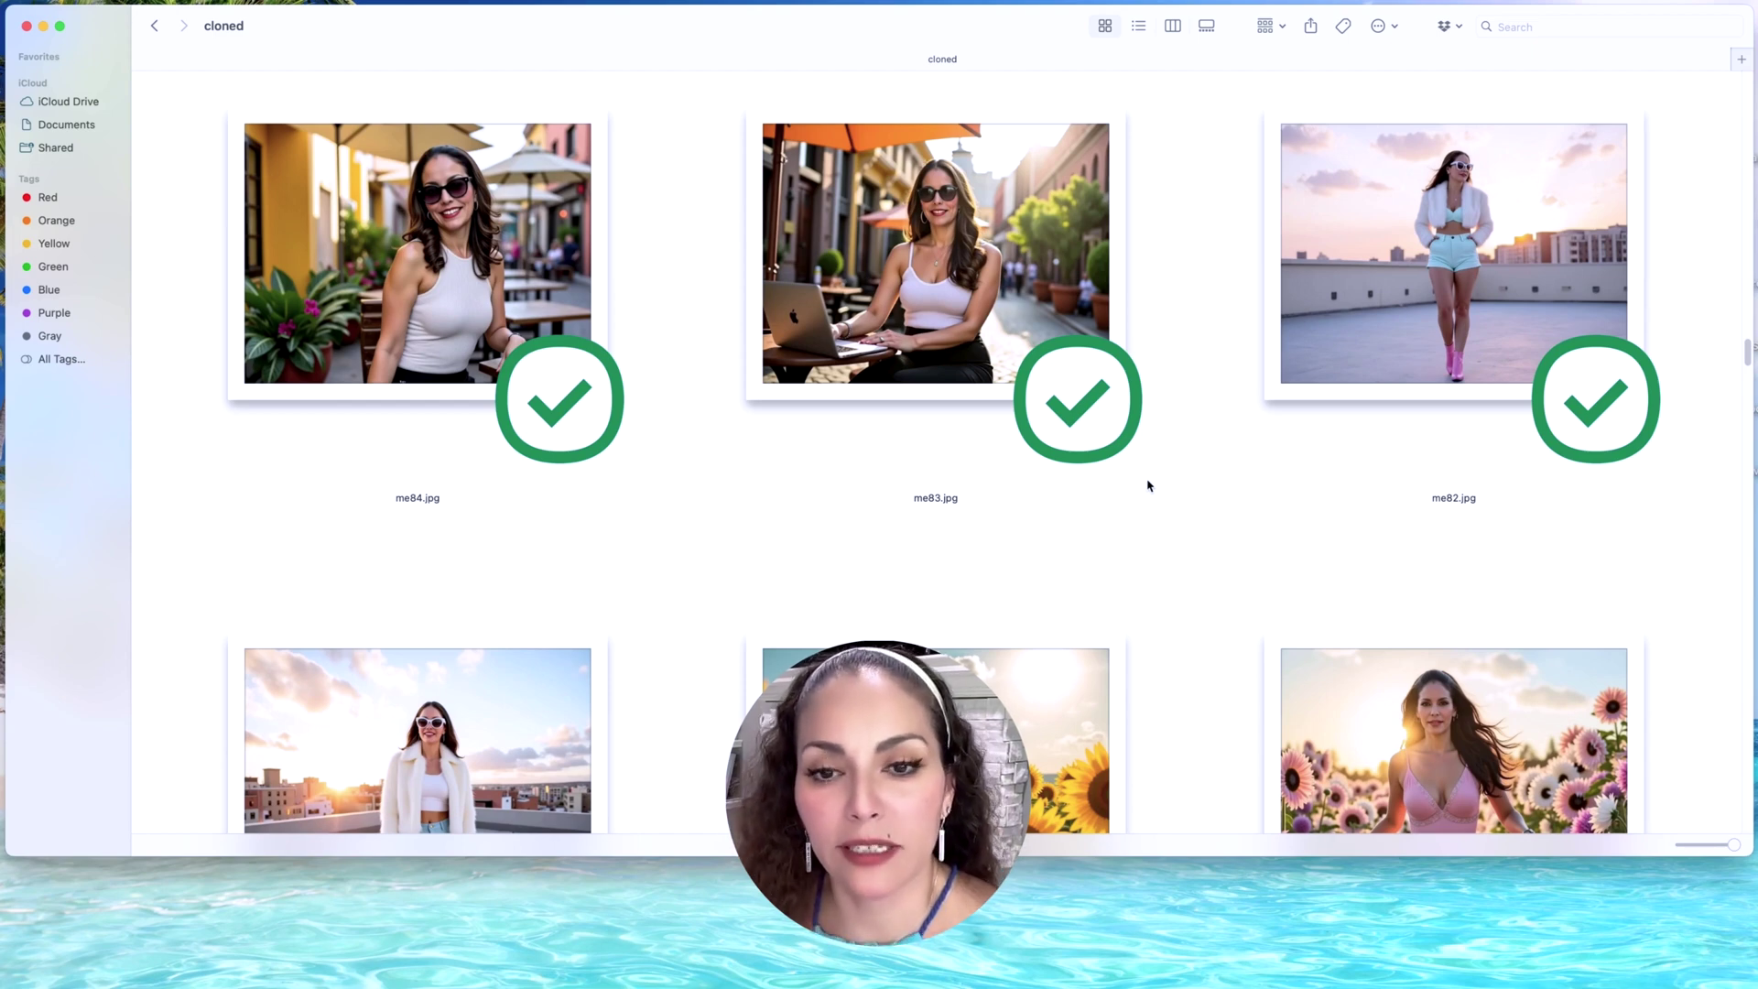
pyautogui.scroll(-10, 1149, 486)
pyautogui.scroll(-10, 1149, 487)
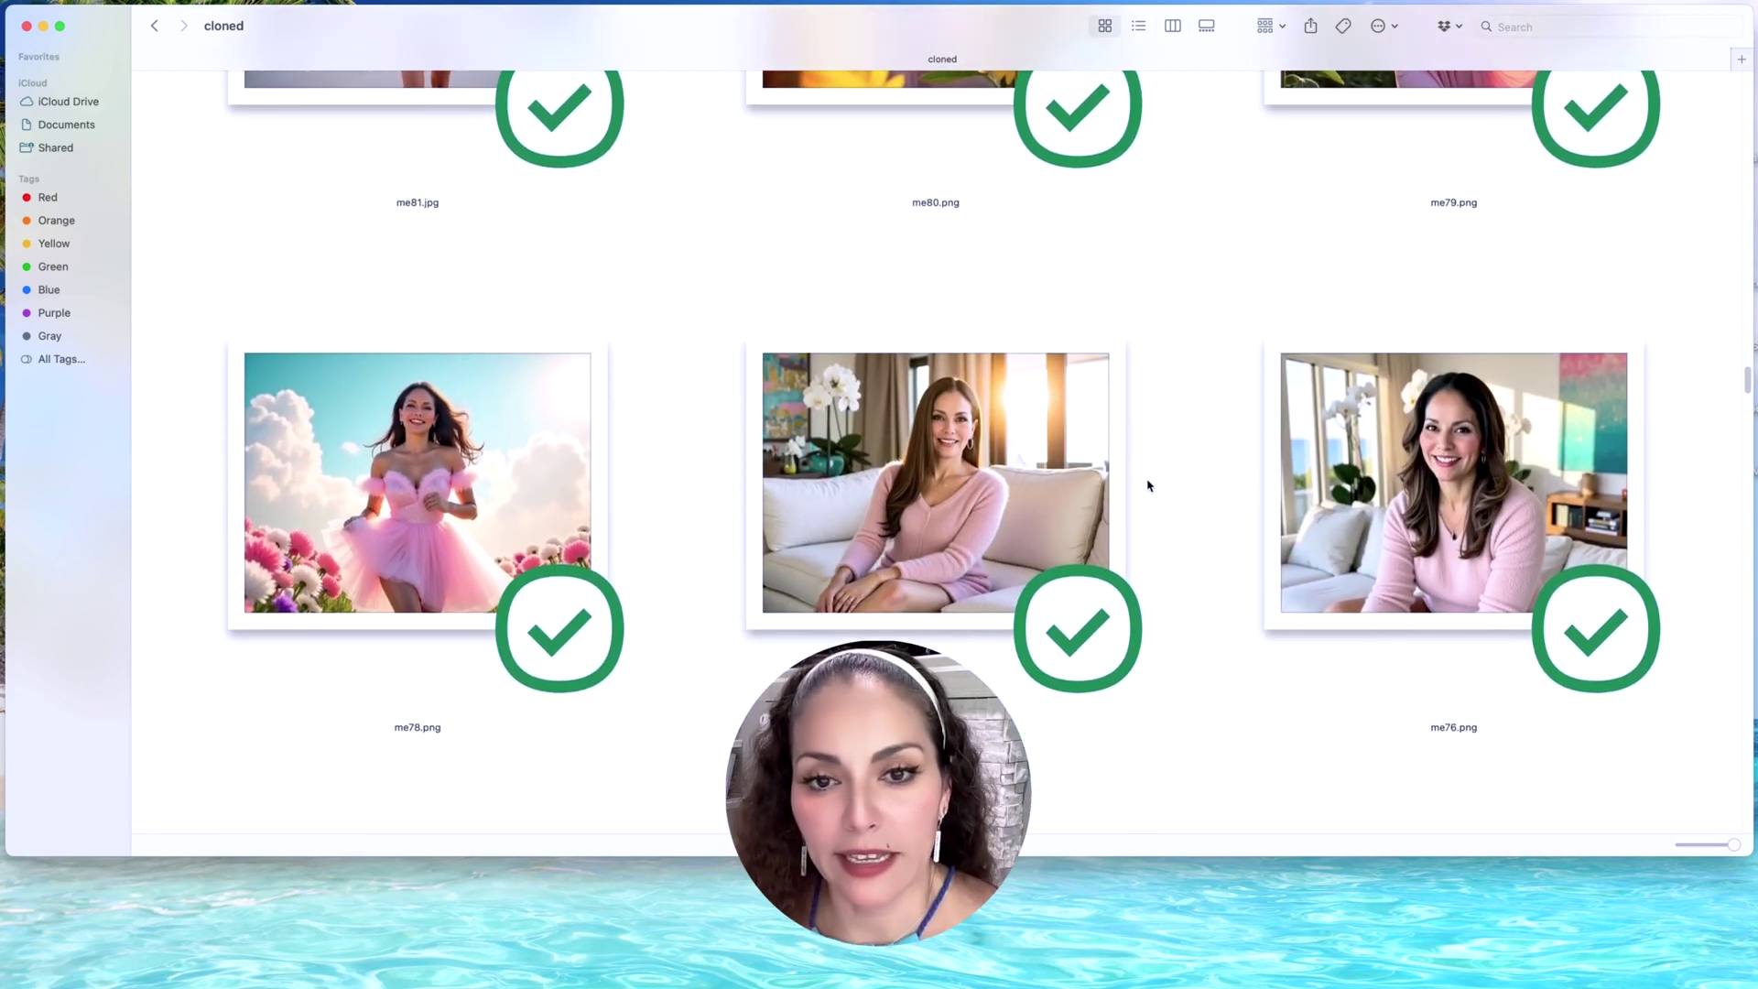
pyautogui.scroll(-3, 1149, 486)
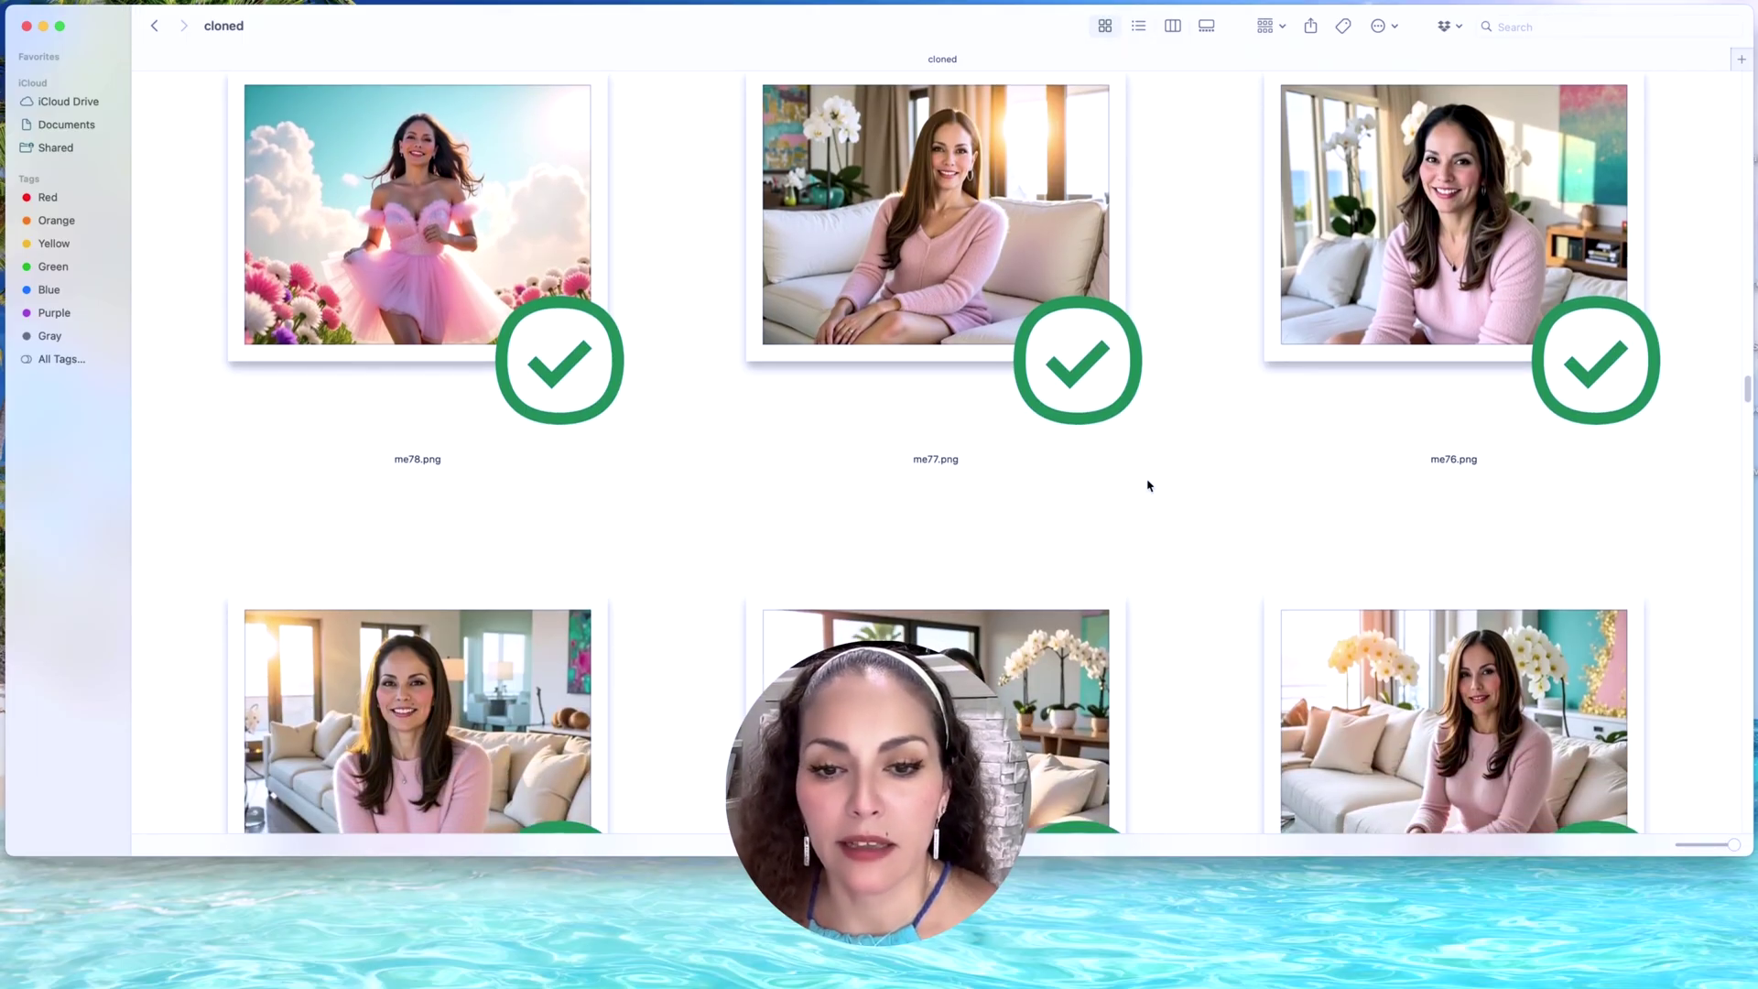
pyautogui.scroll(-3, 1148, 486)
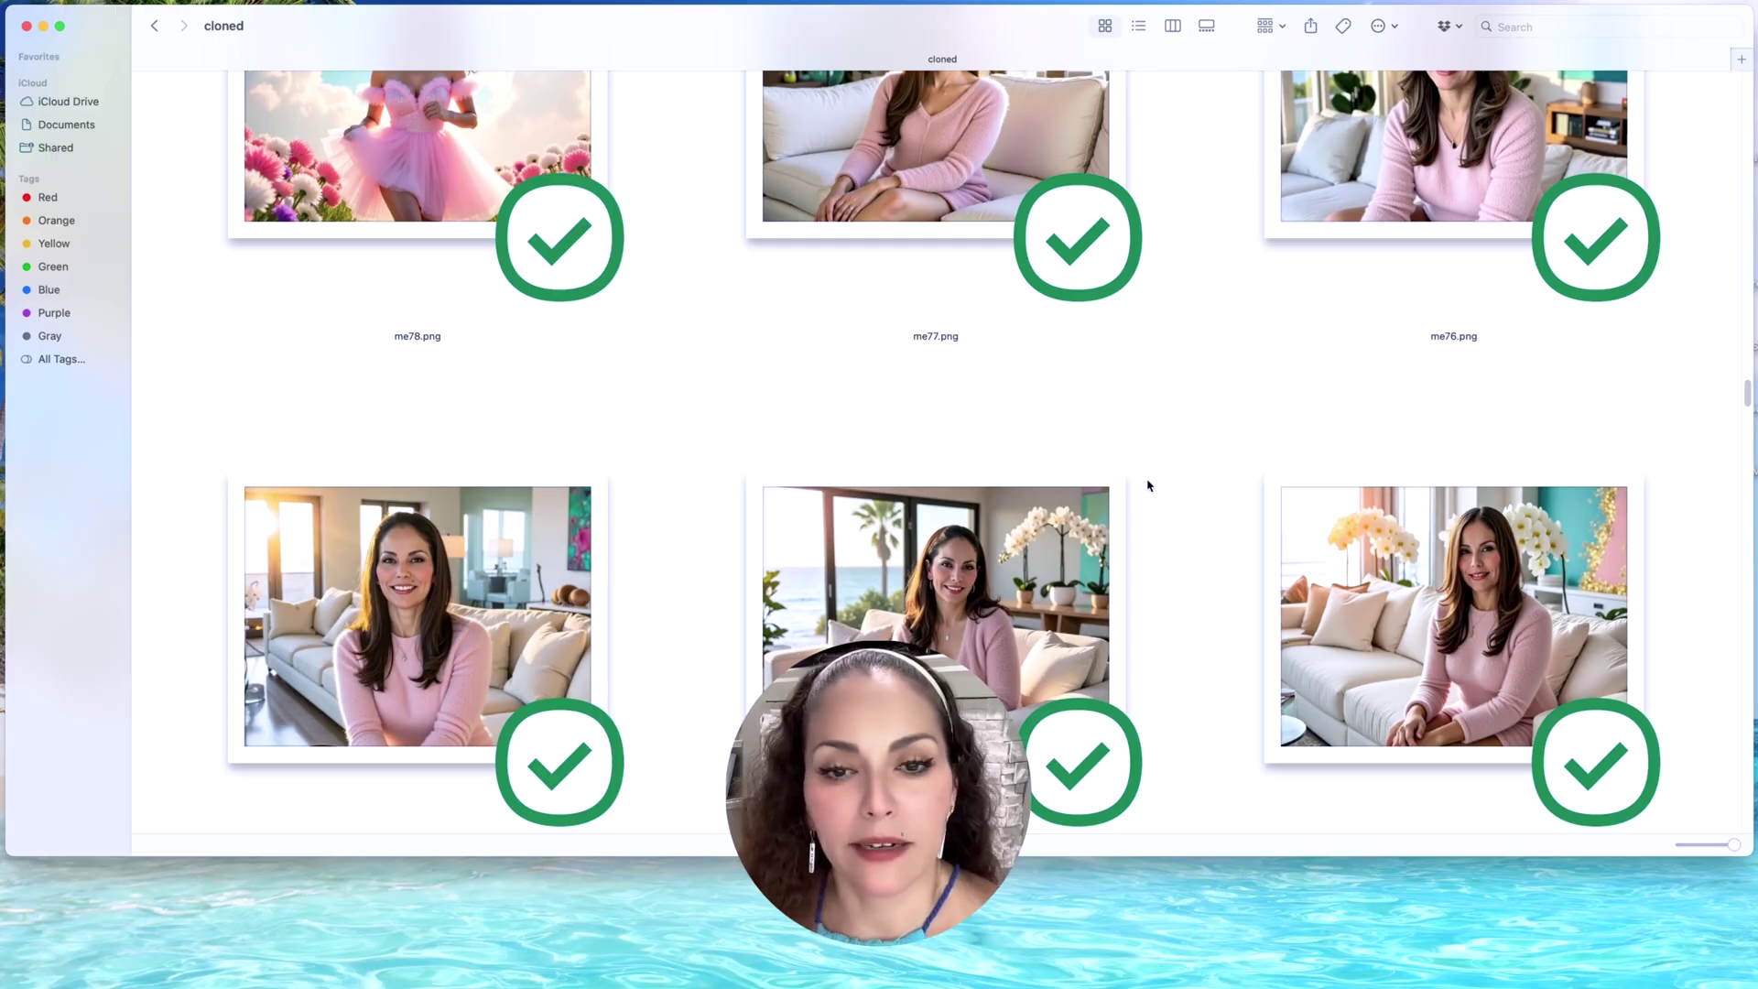
# Continue through the cloned folder, viewing the pink-sweater living-room portraits and the white-blouse home-office portraits from me72.png onward
pyautogui.scroll(-20, 1148, 487)
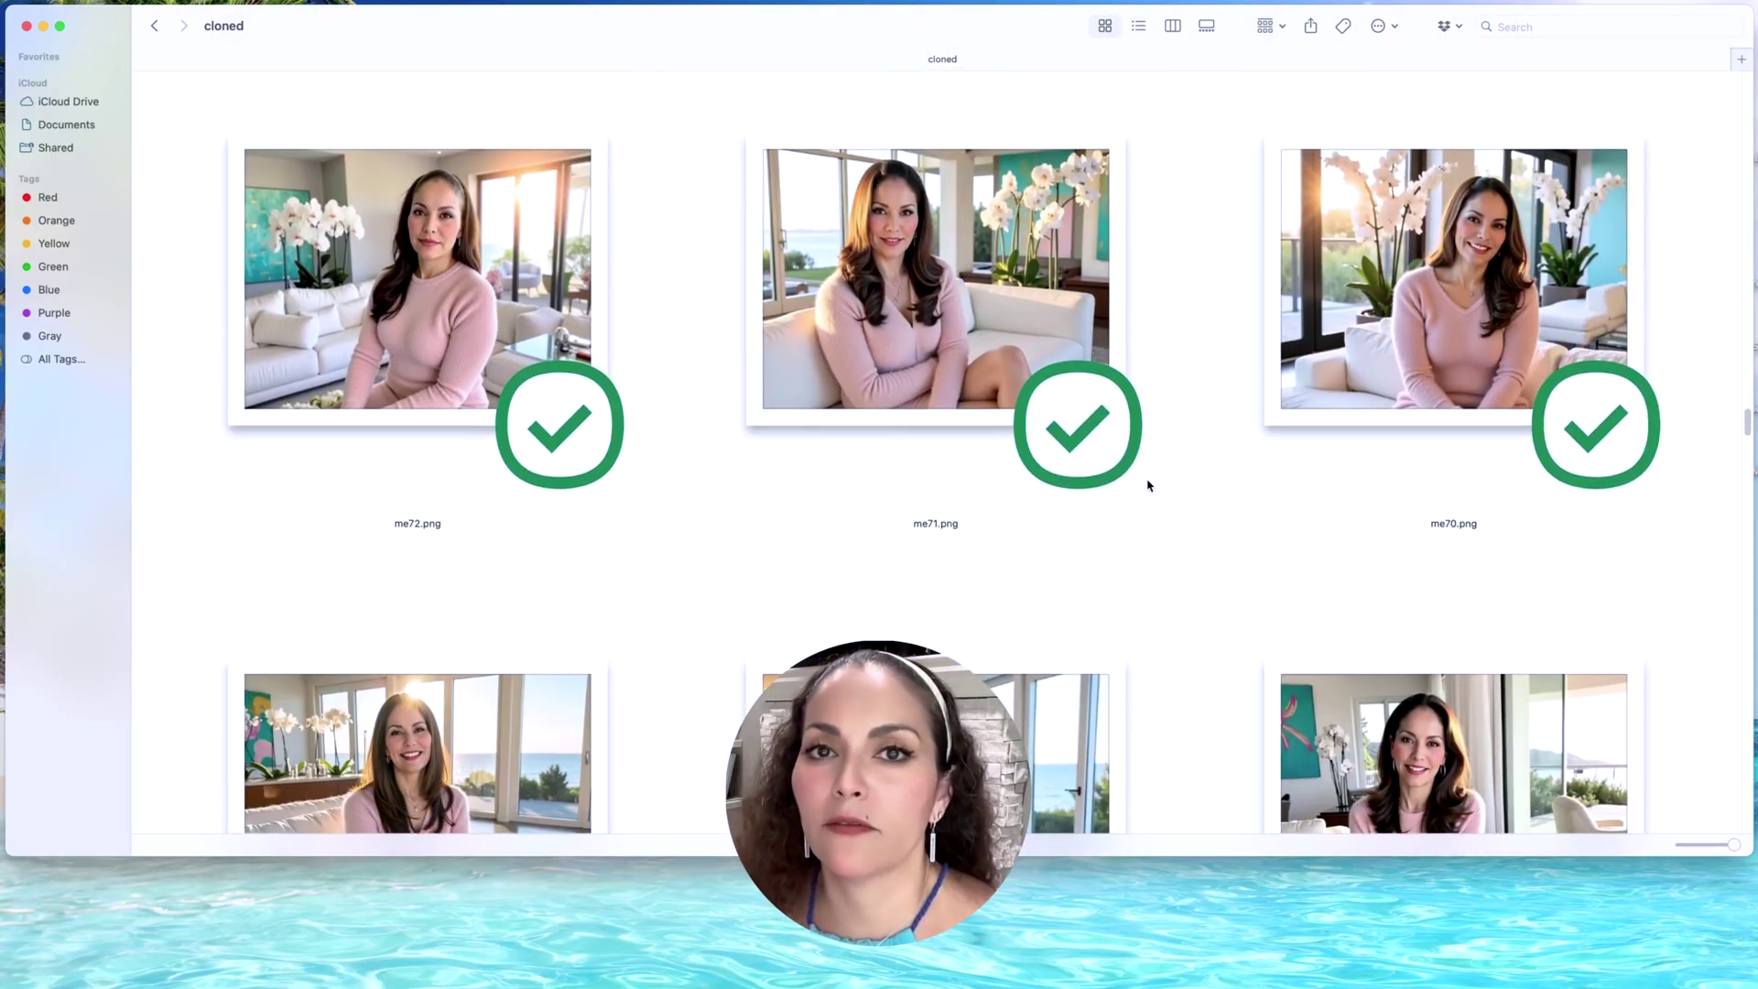
pyautogui.scroll(-10, 1148, 486)
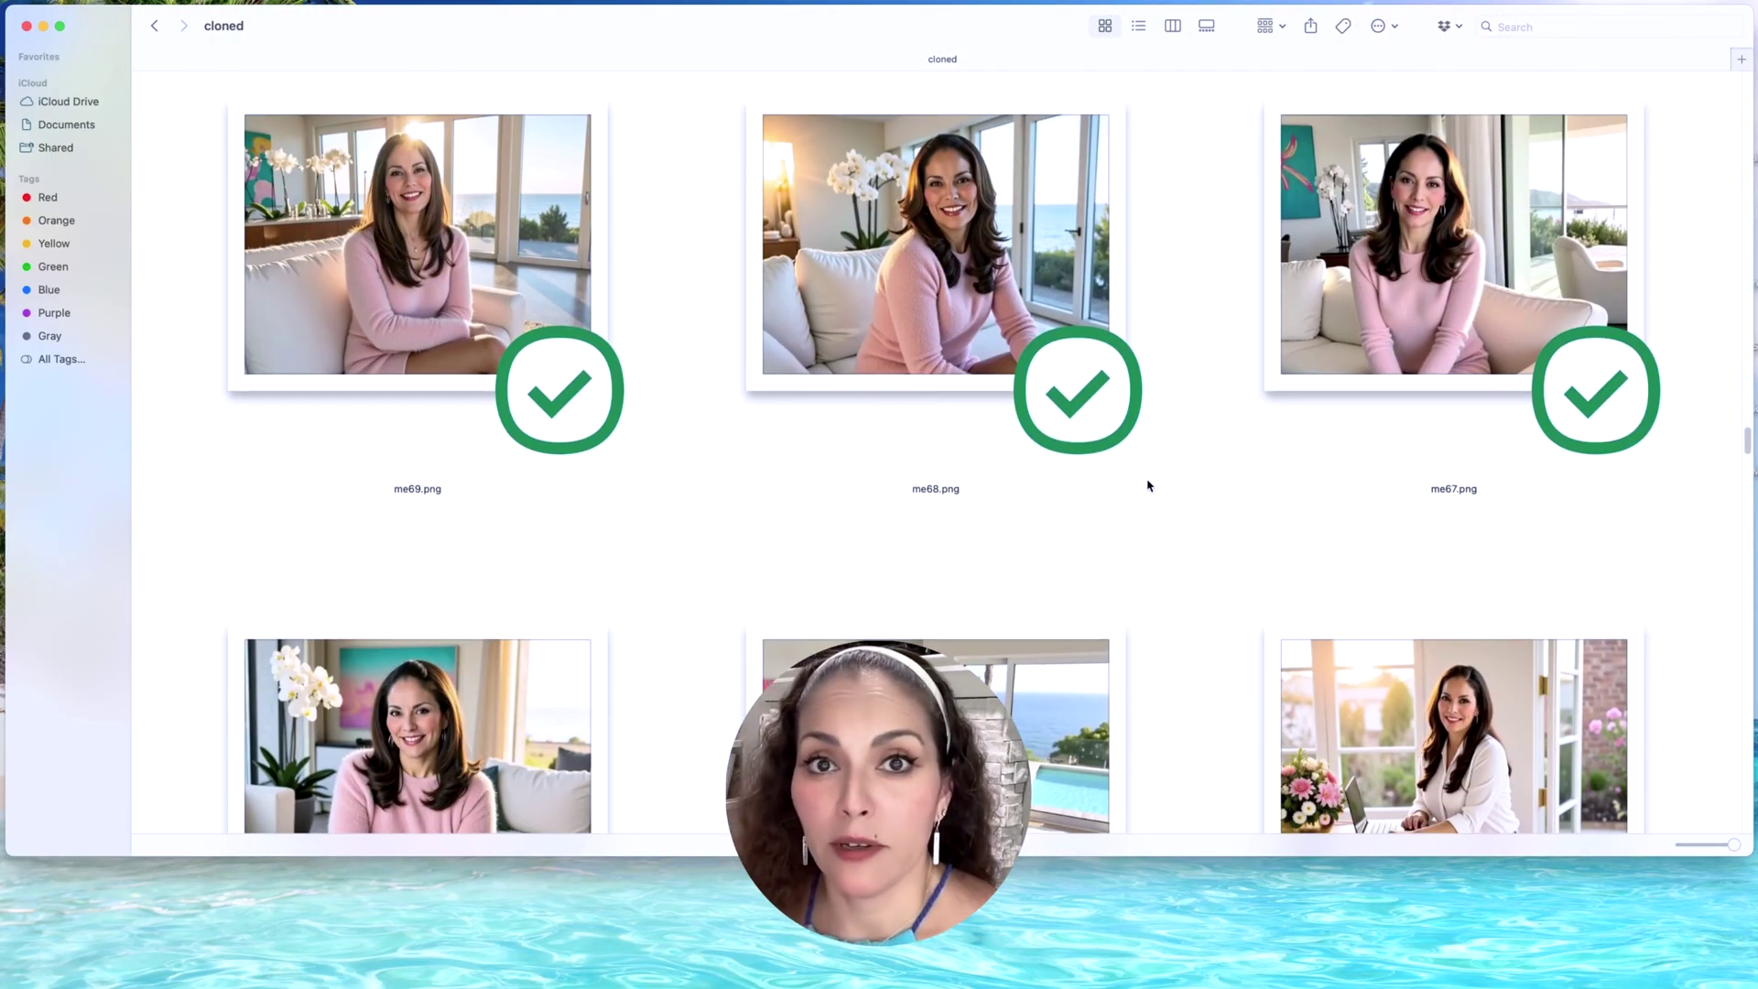
pyautogui.scroll(-10, 1149, 487)
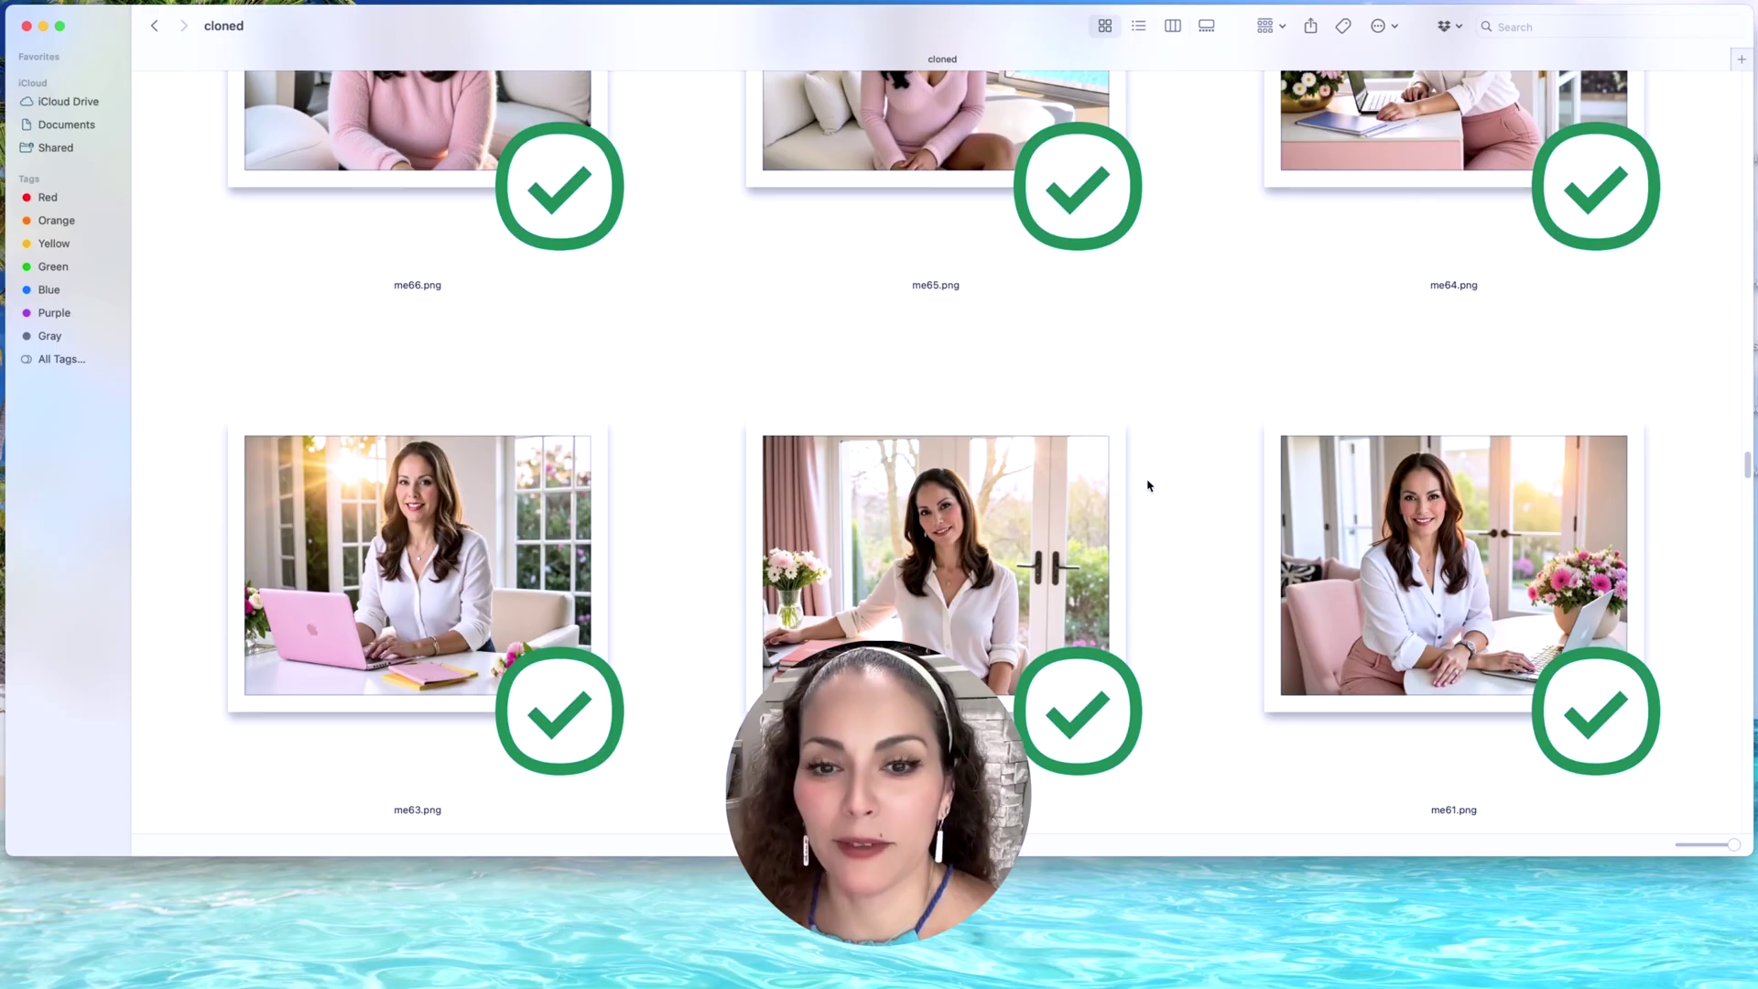
pyautogui.scroll(-10, 1148, 486)
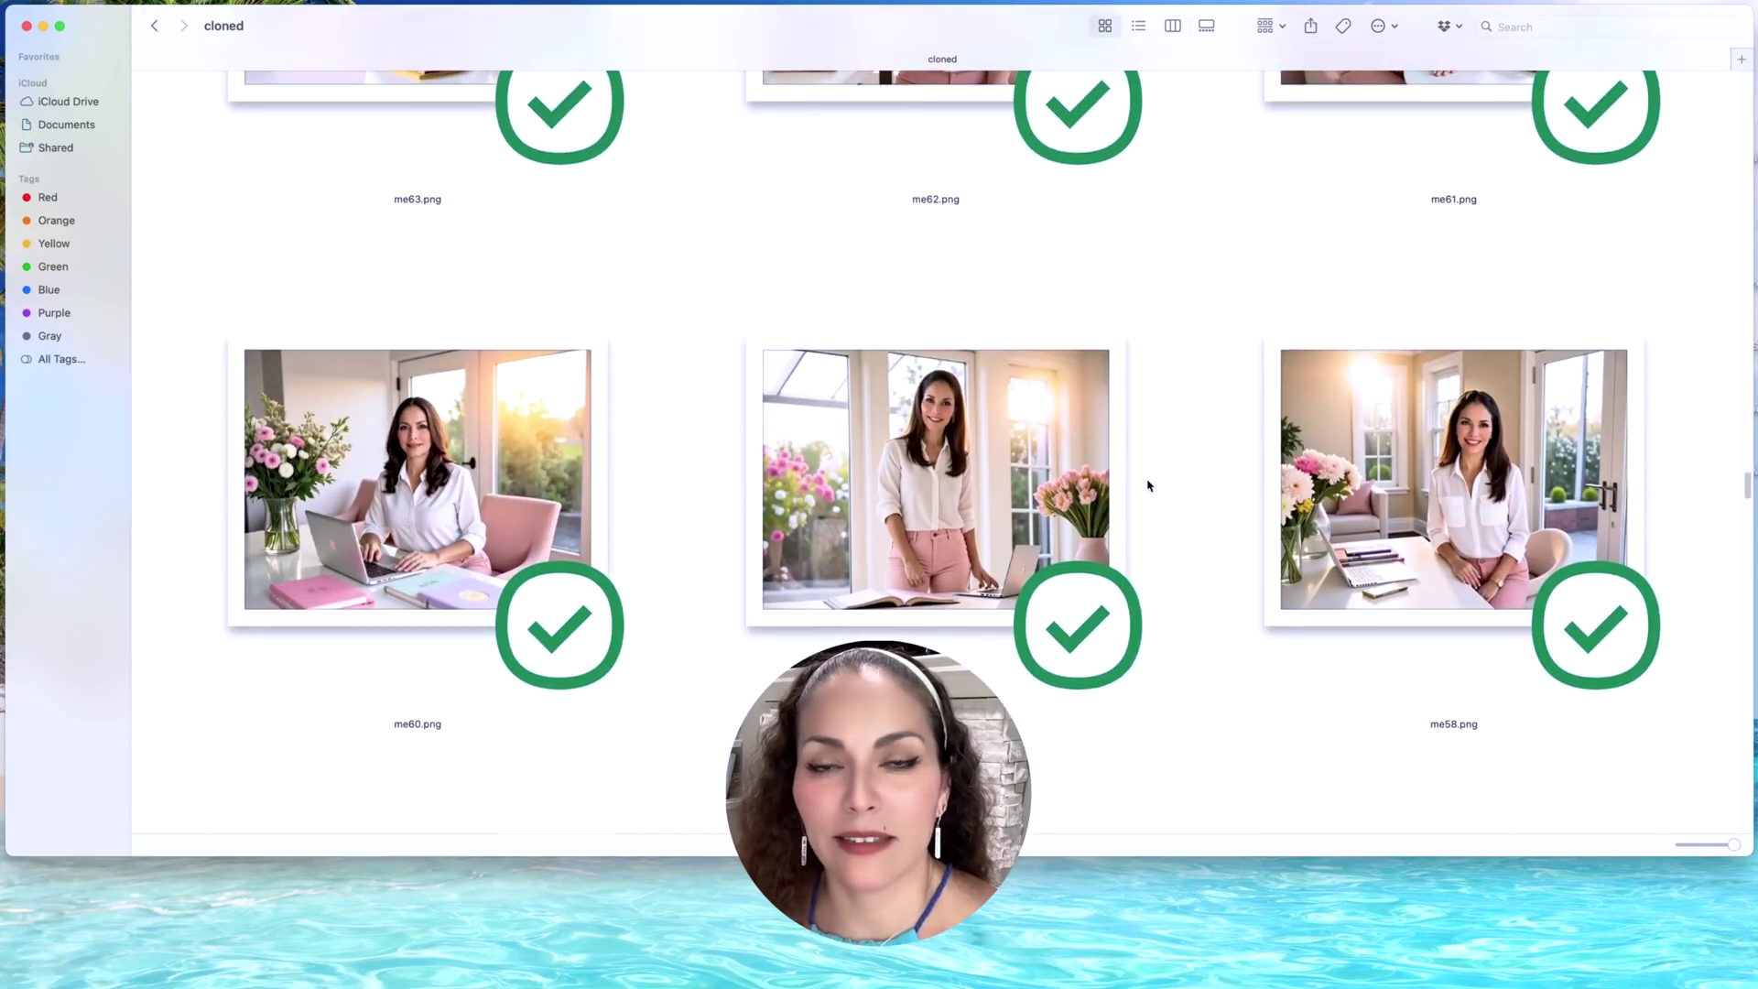
pyautogui.scroll(-10, 1148, 486)
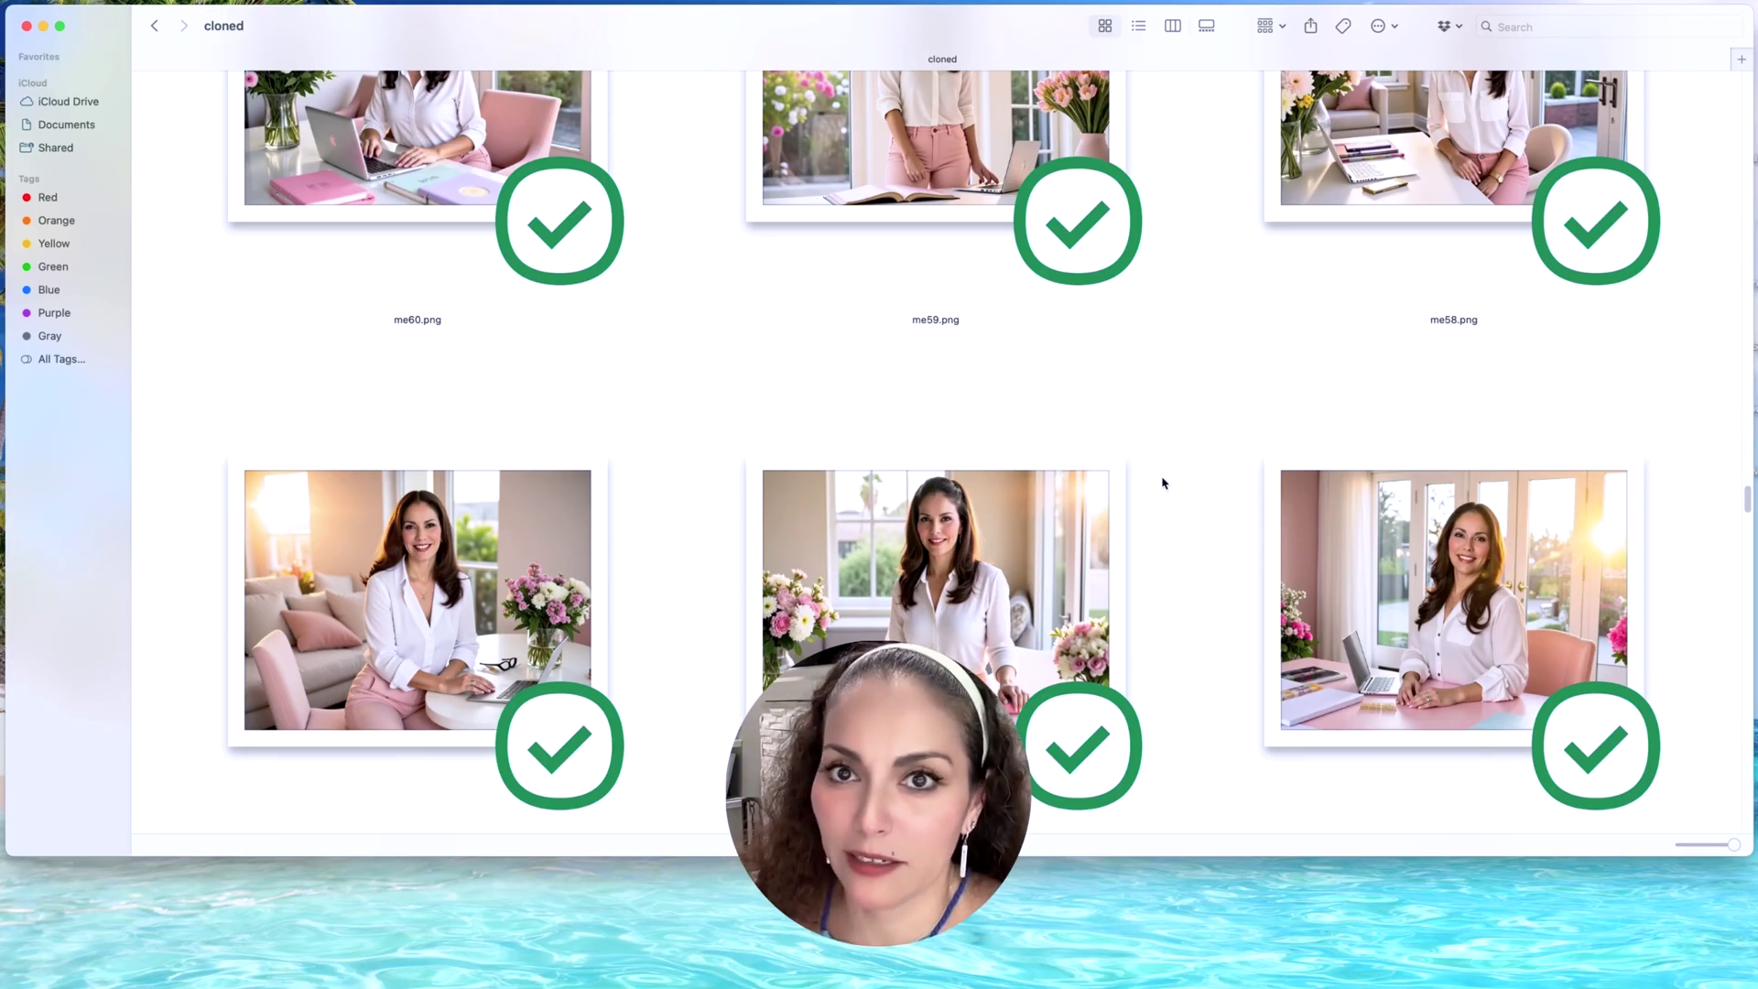
pyautogui.scroll(-10, 1164, 482)
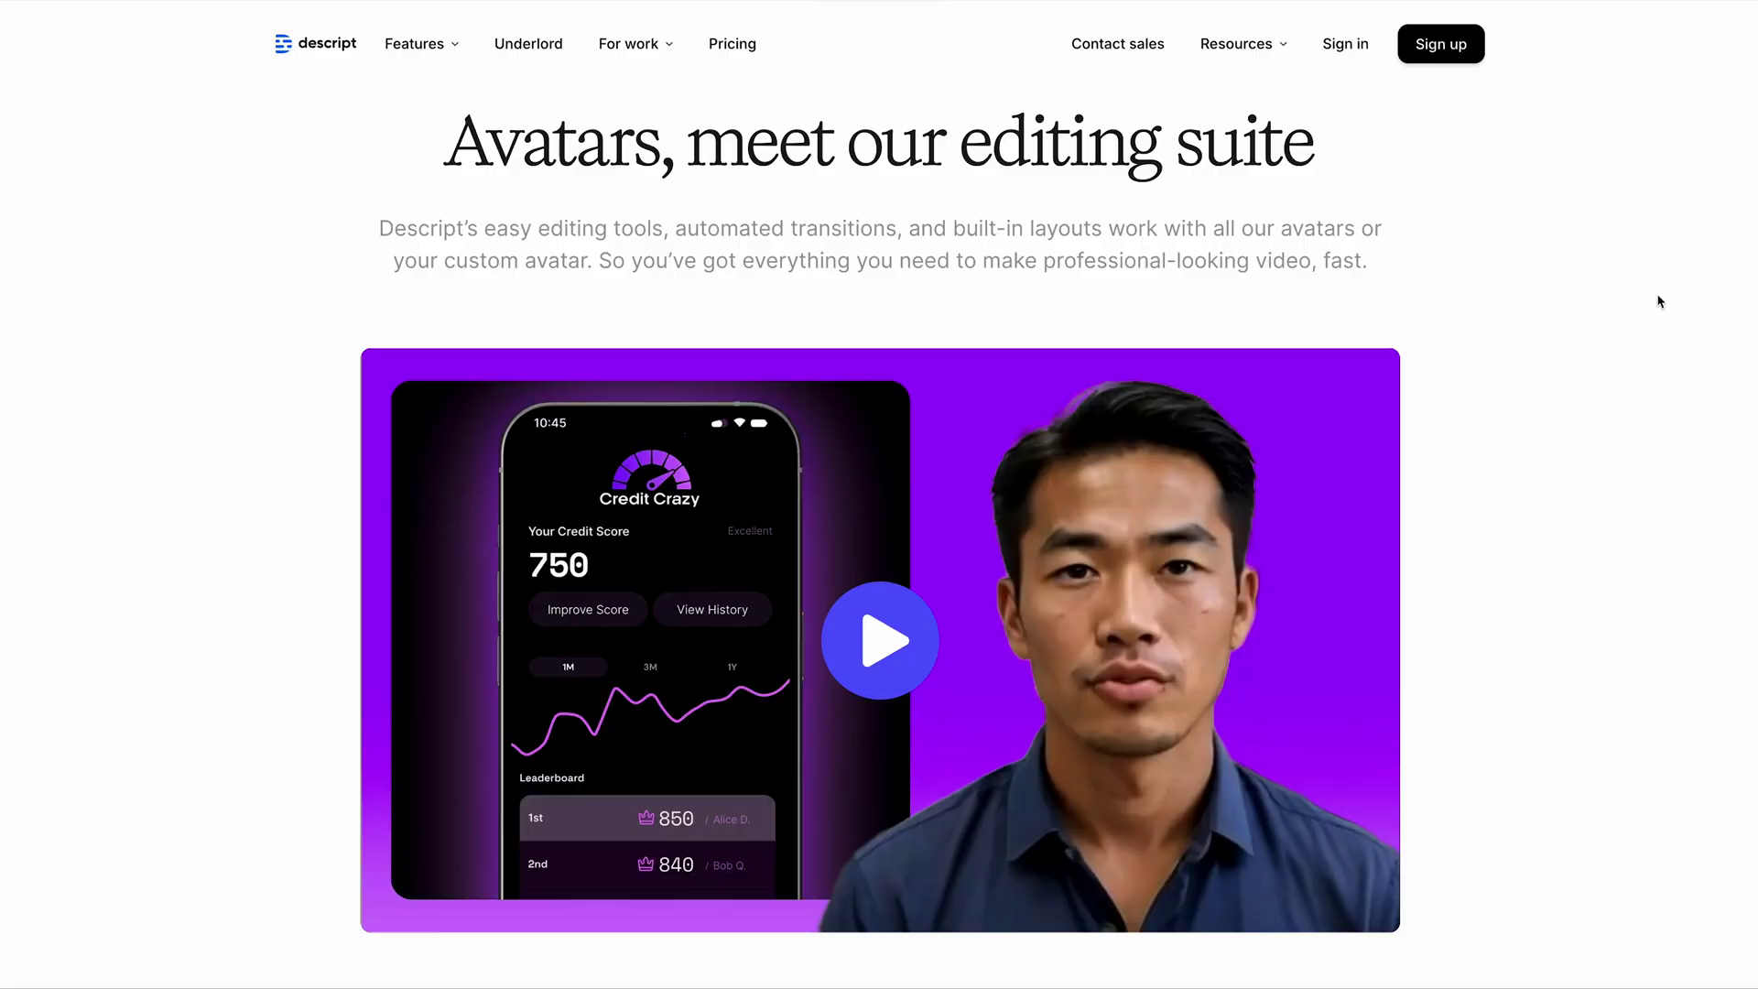
# Switch to the Descript avatars web page and review its sections on the editing suite and on scripting, voicing and creating avatars
pyautogui.scroll(-8, 1655, 299)
pyautogui.scroll(-5, 1659, 300)
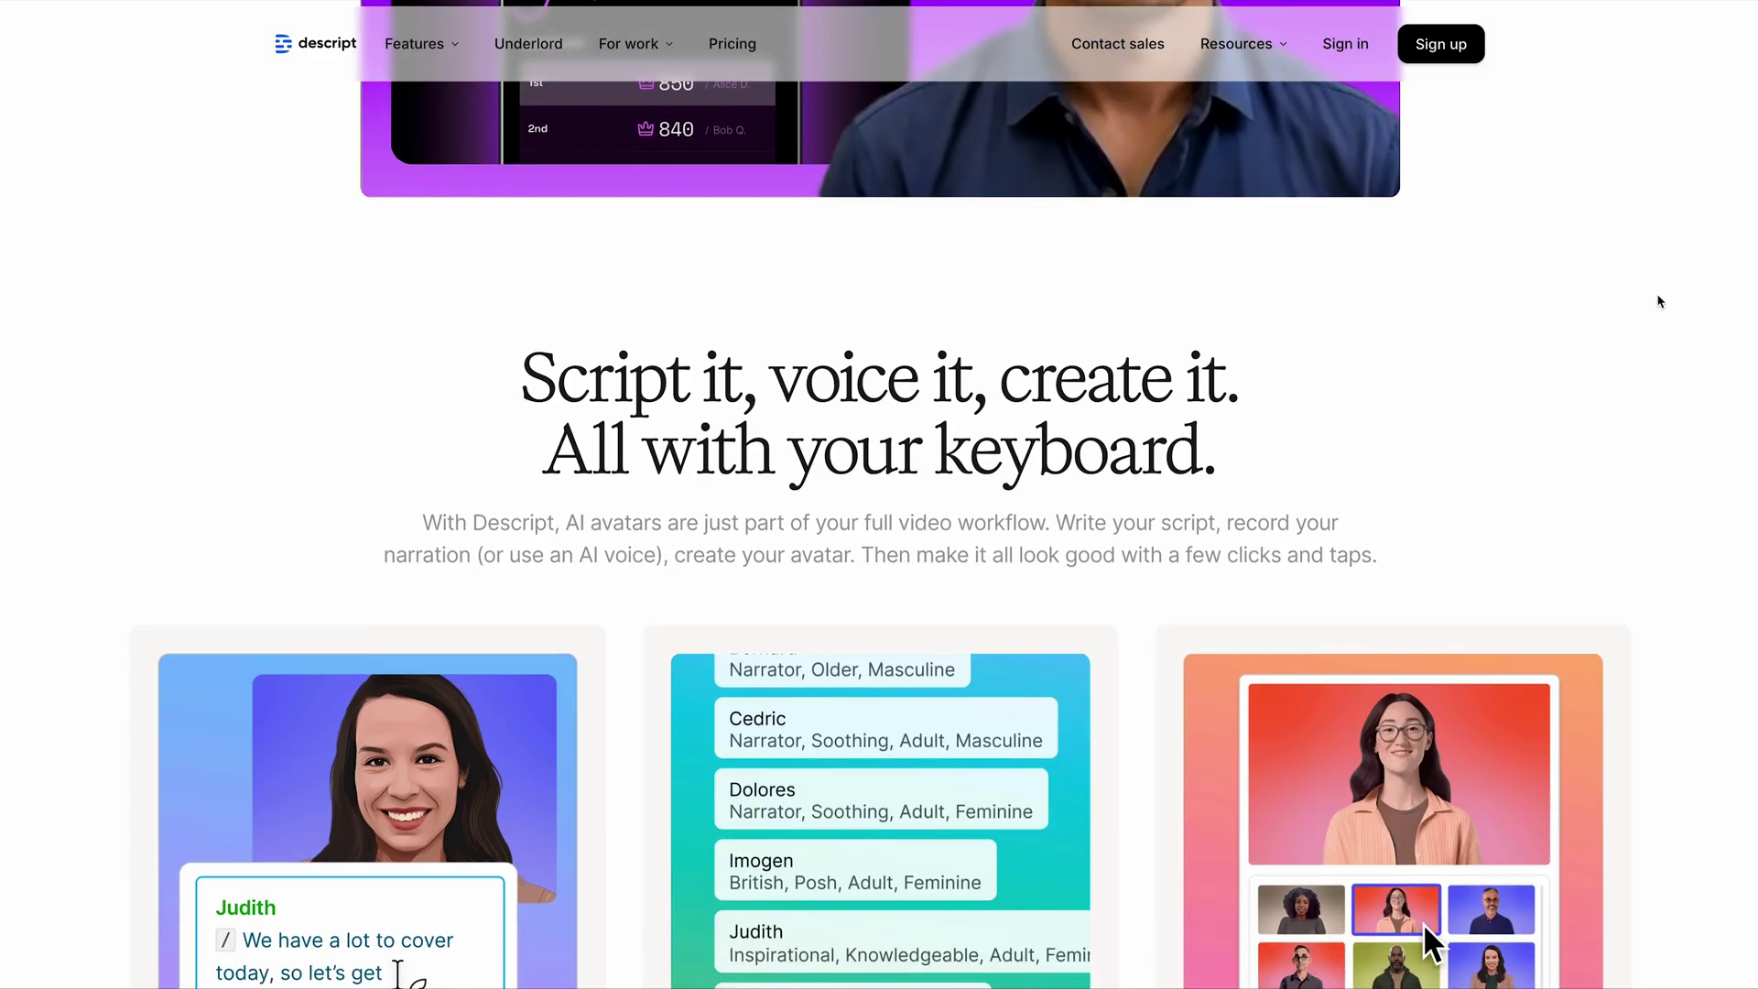